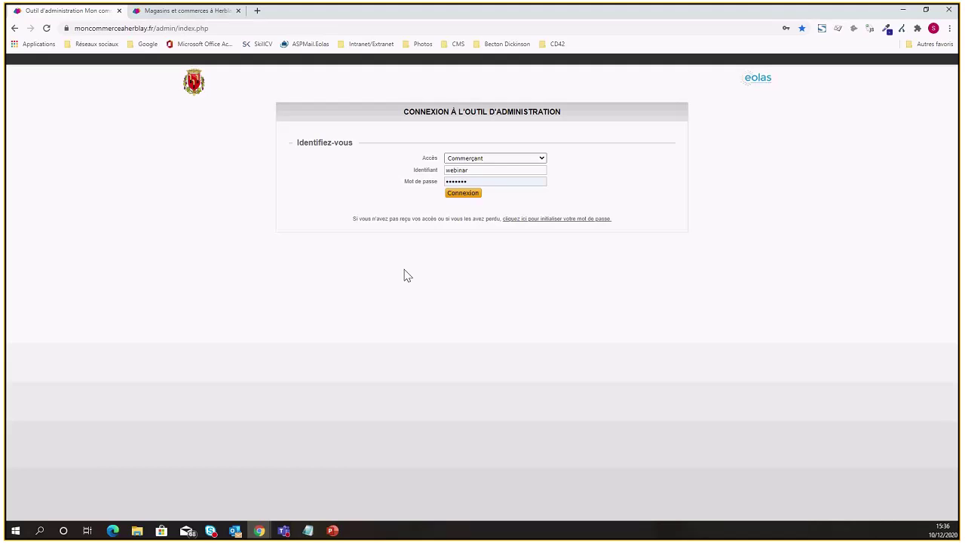
- Log in to the administration tool with Commerçant access using the saved login name and password
click(491, 165)
click(479, 171)
click(465, 198)
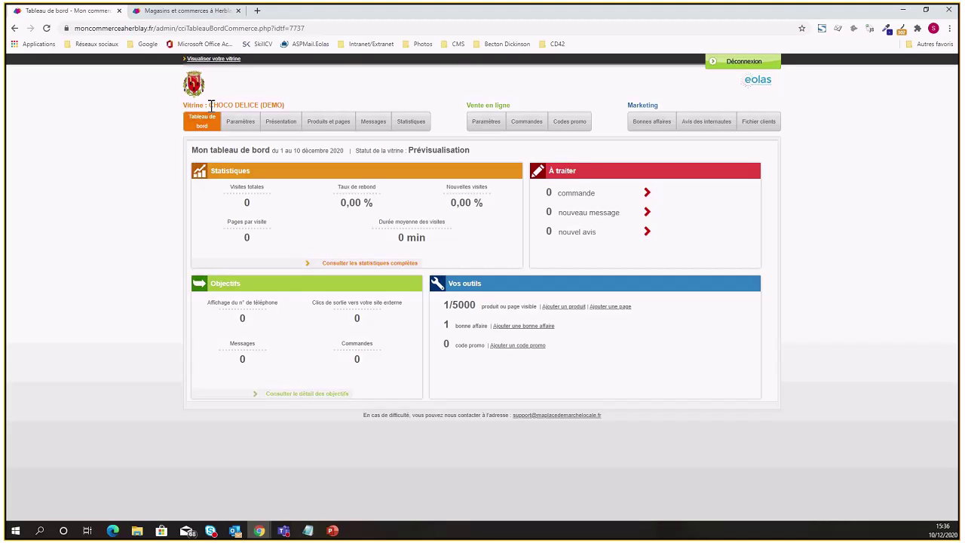
- Open the general Paramètres page of the CHOCO DELICE (DEMO) shop
drag(210, 105, 291, 104)
click(147, 178)
click(243, 134)
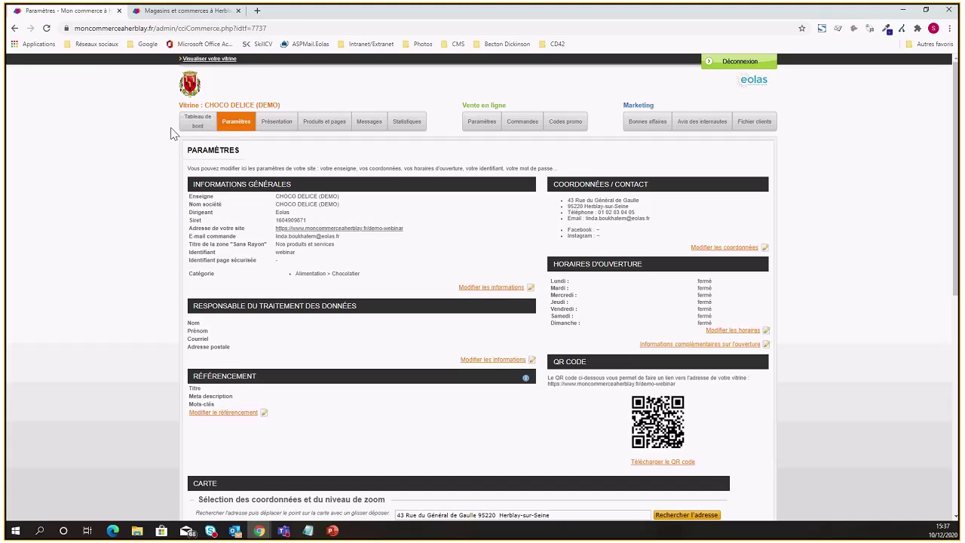
- Look over the settings page, from the general information, contact details and opening hours down to the map
scroll(445, 424, down, 1)
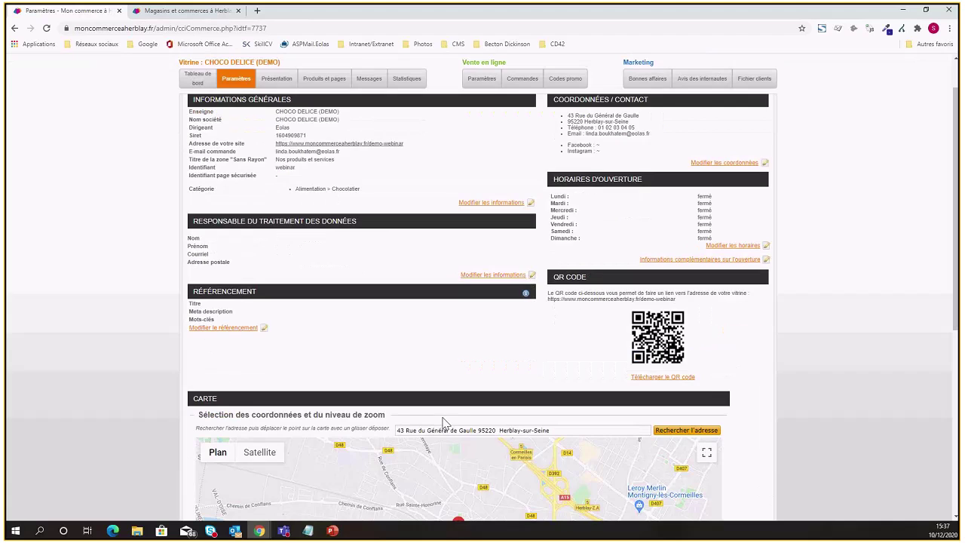
scroll(364, 246, up, 1)
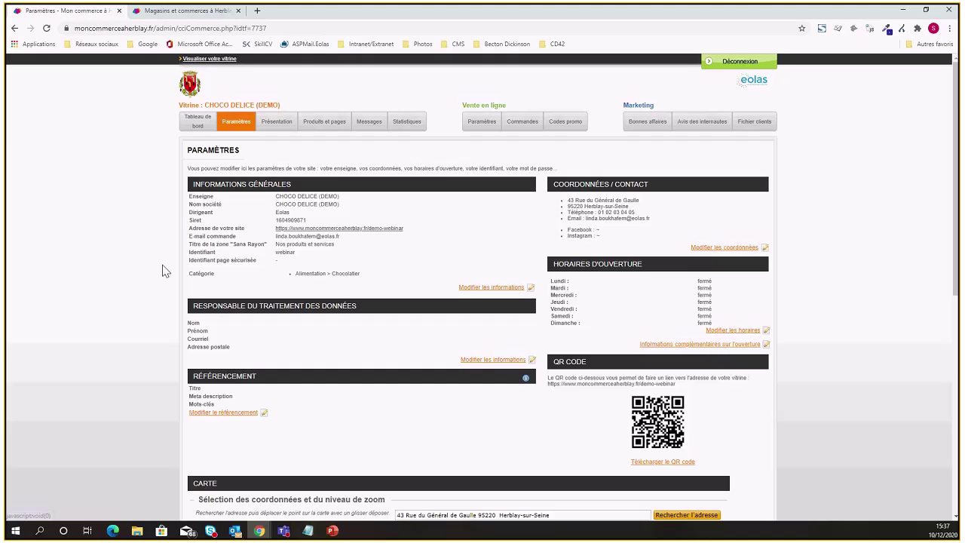
scroll(594, 397, down, 2)
scroll(594, 397, down, 1)
scroll(475, 317, up, 1)
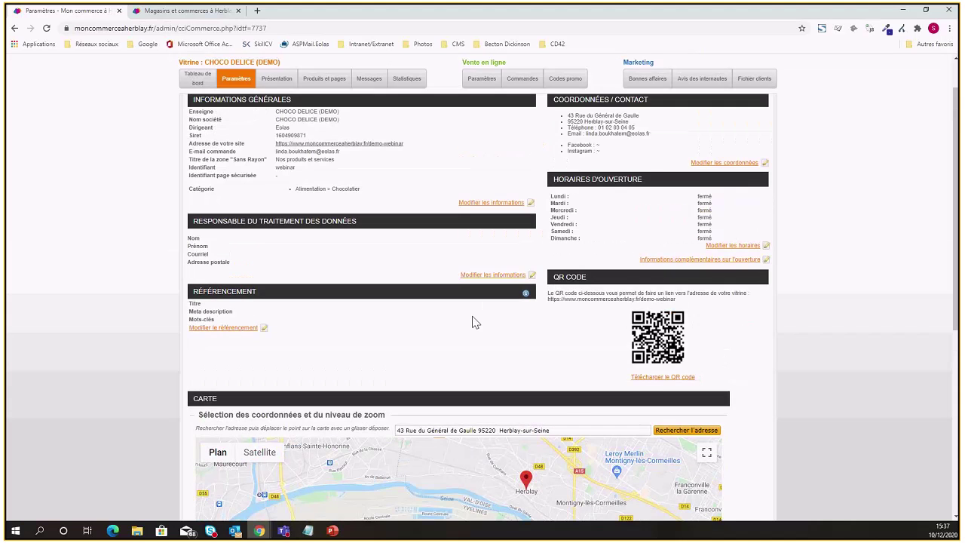
scroll(476, 323, up, 2)
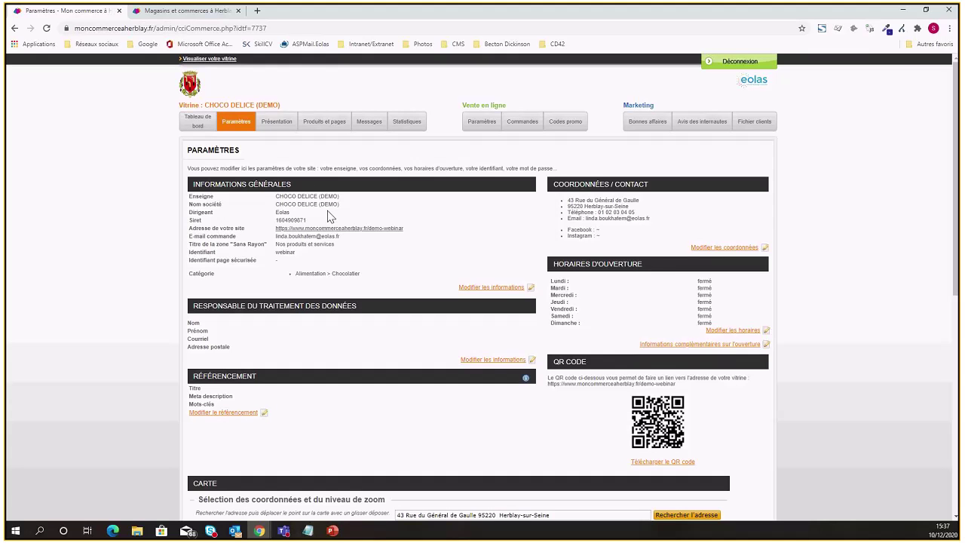
- Open the shop's general information for editing and go through the Enseigne, Nom de société and Dirigeant fields
click(472, 291)
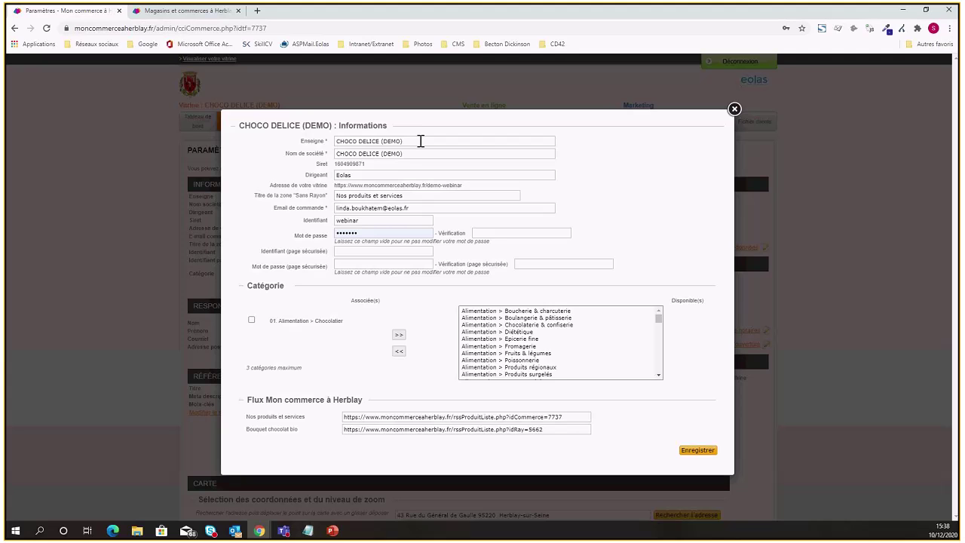
click(421, 141)
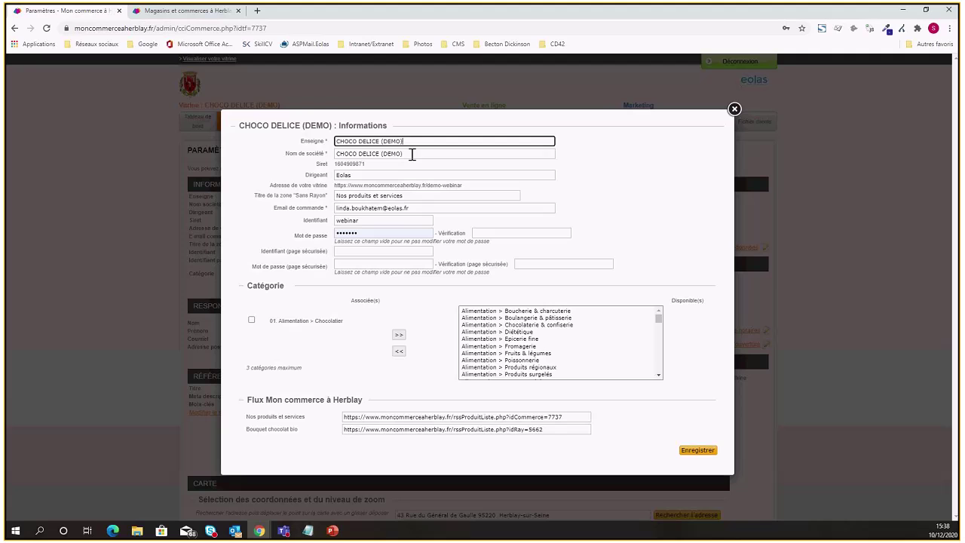
click(413, 154)
click(407, 142)
click(420, 153)
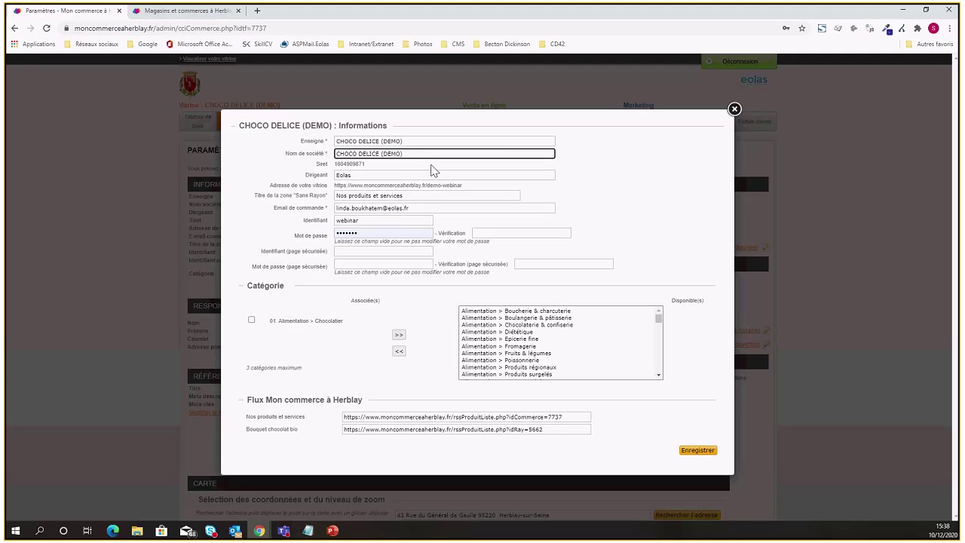
click(373, 174)
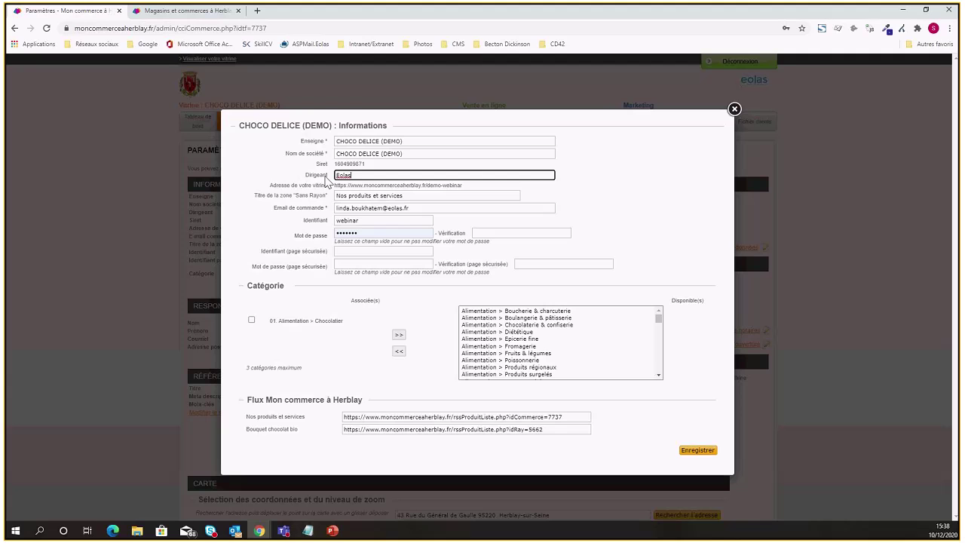
key(Tab)
key(Tab)
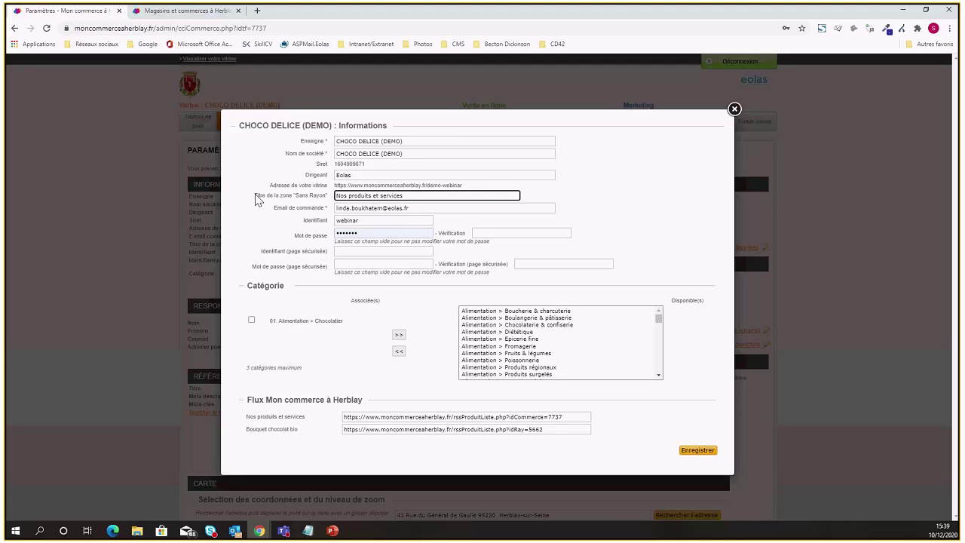
- Change the title of the "Sans Rayon" zone to "Nos autres produits et services"
drag(256, 199, 329, 203)
click(348, 196)
text(autres)
drag(431, 198, 336, 199)
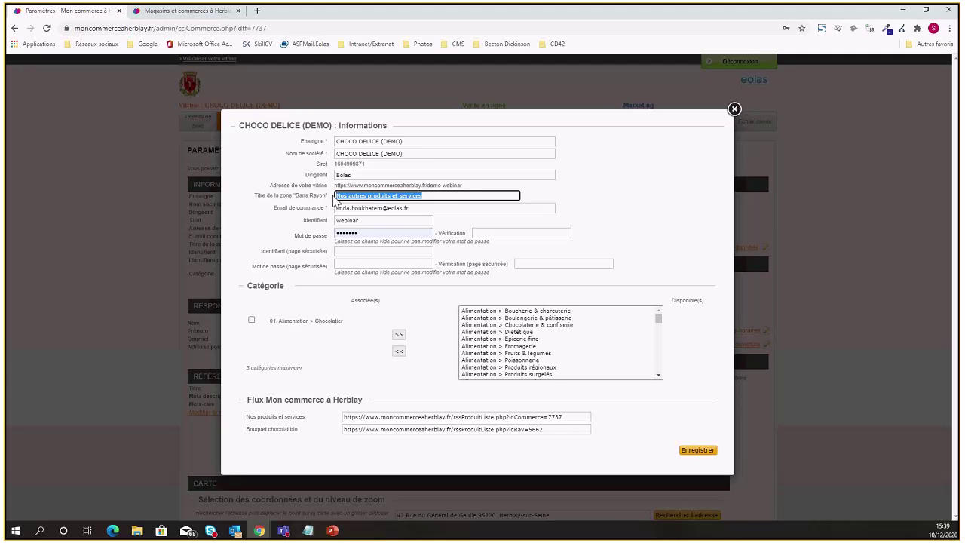
click(434, 194)
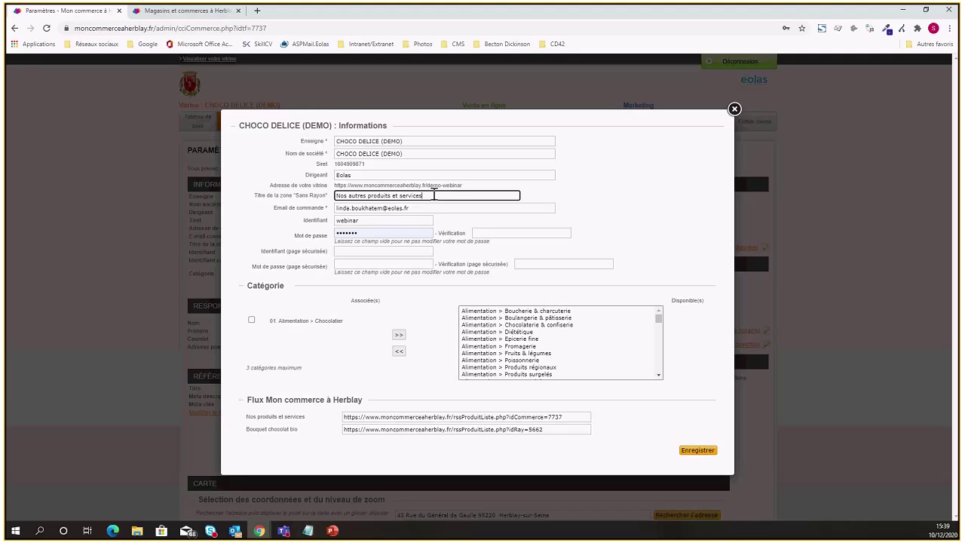
click(592, 201)
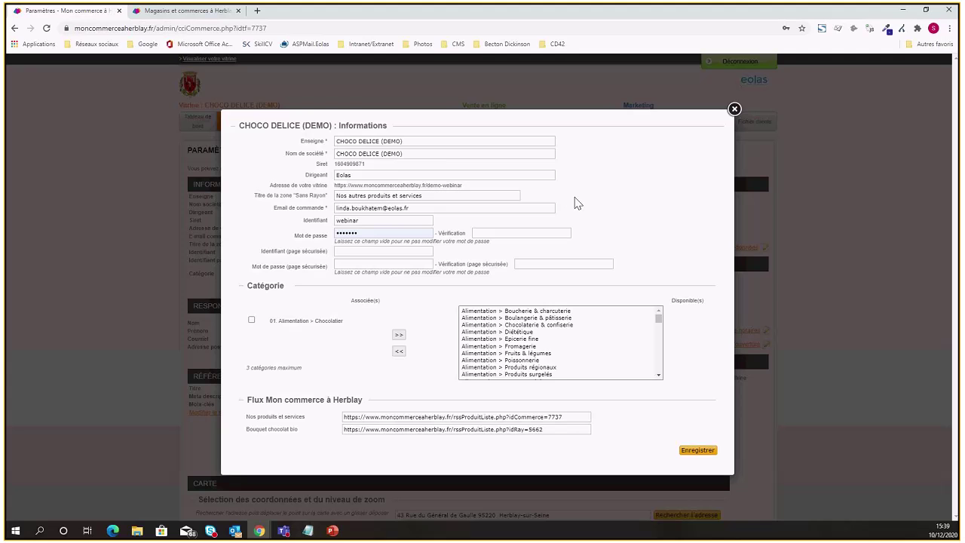
- Check the order e-mail and login name, and fill in the password verification with the saved password
click(423, 208)
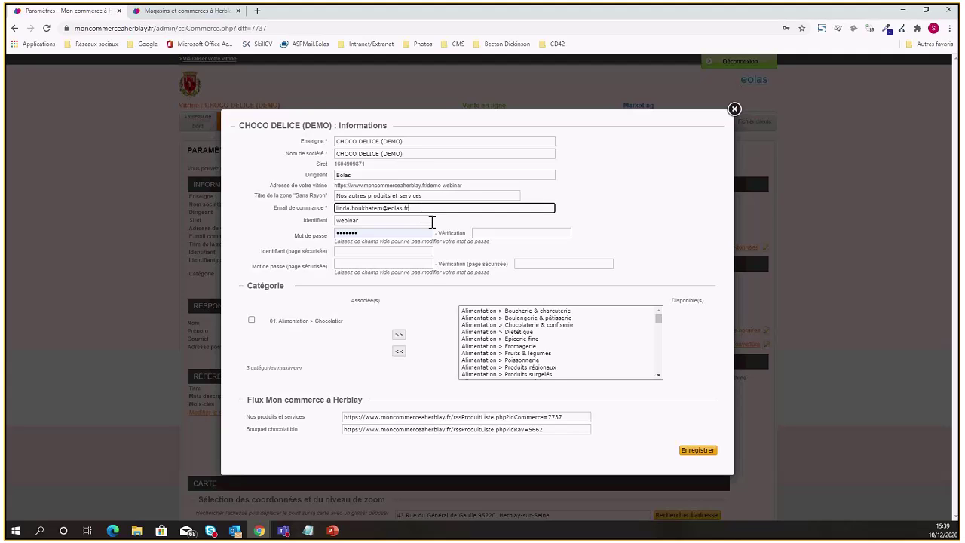
click(431, 221)
click(453, 220)
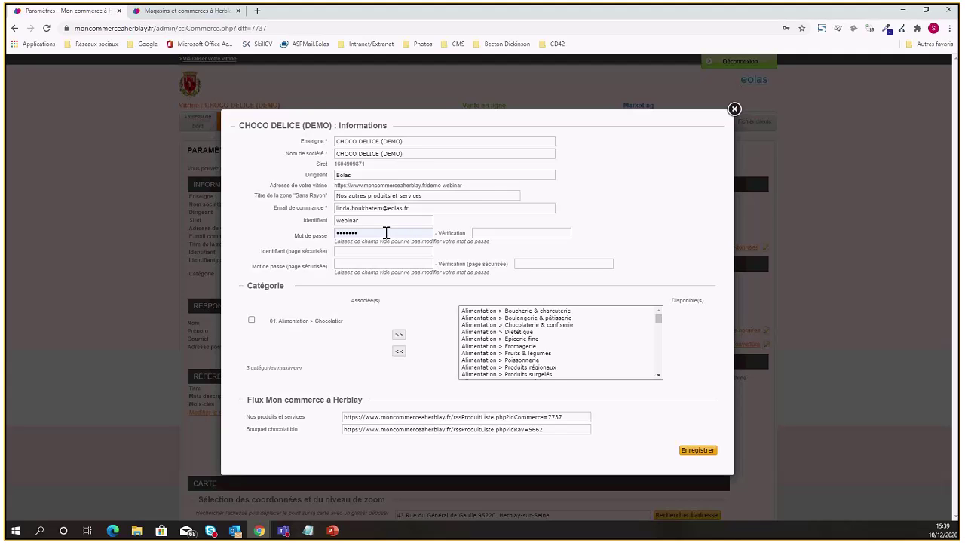
click(321, 237)
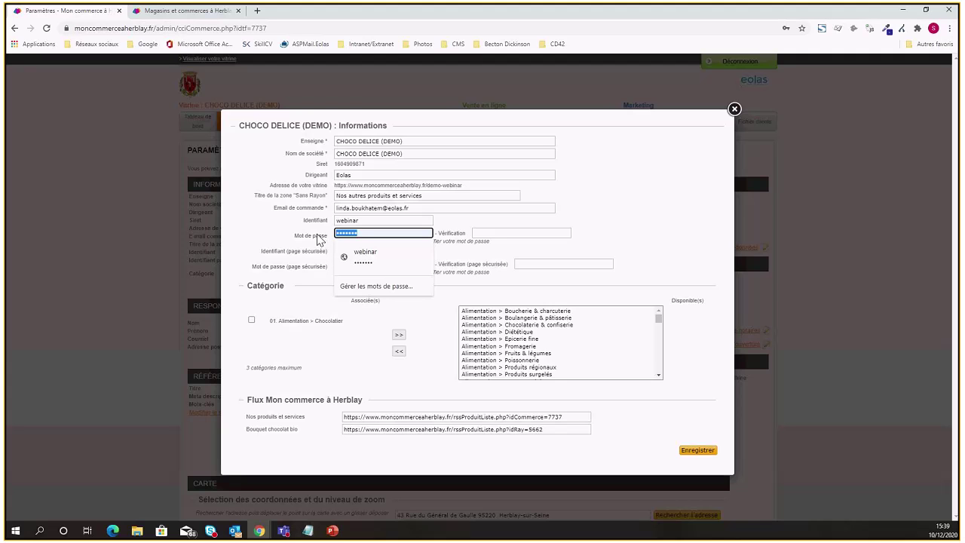
click(492, 234)
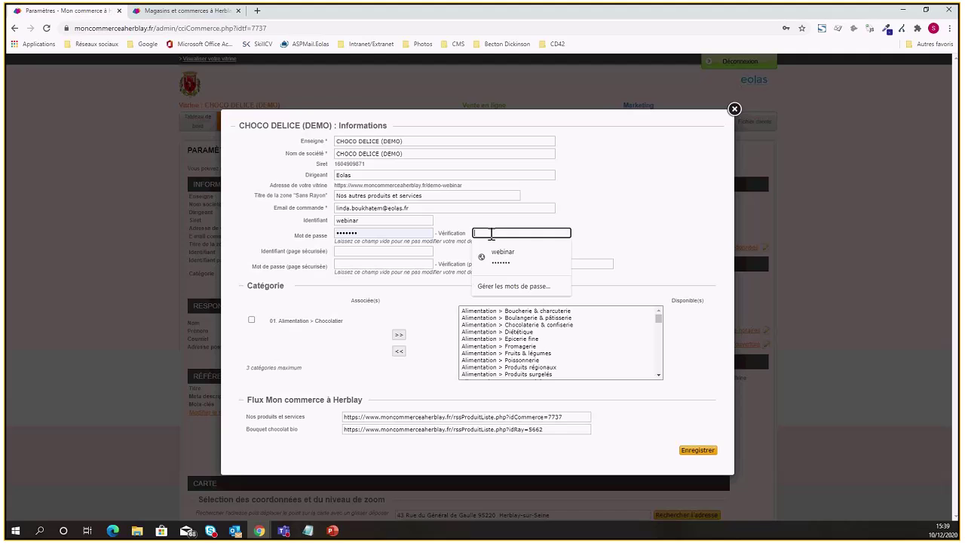
click(493, 254)
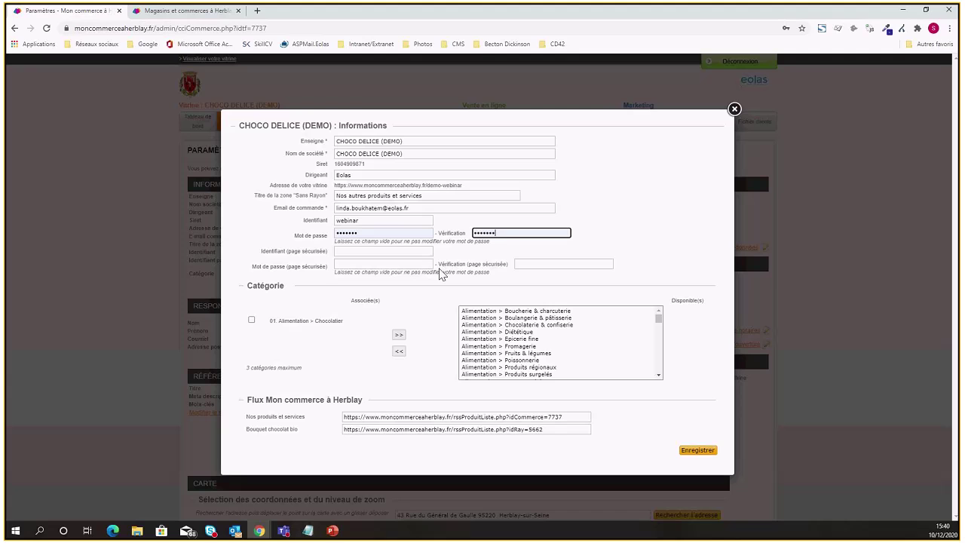
- Review the empty secure-page login and password fields and the limit on associated categories
click(374, 252)
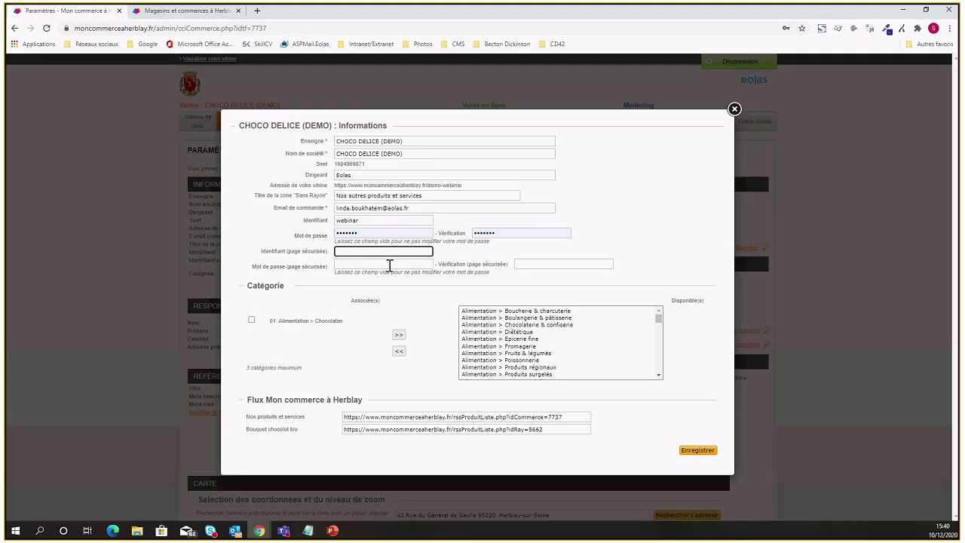
click(390, 265)
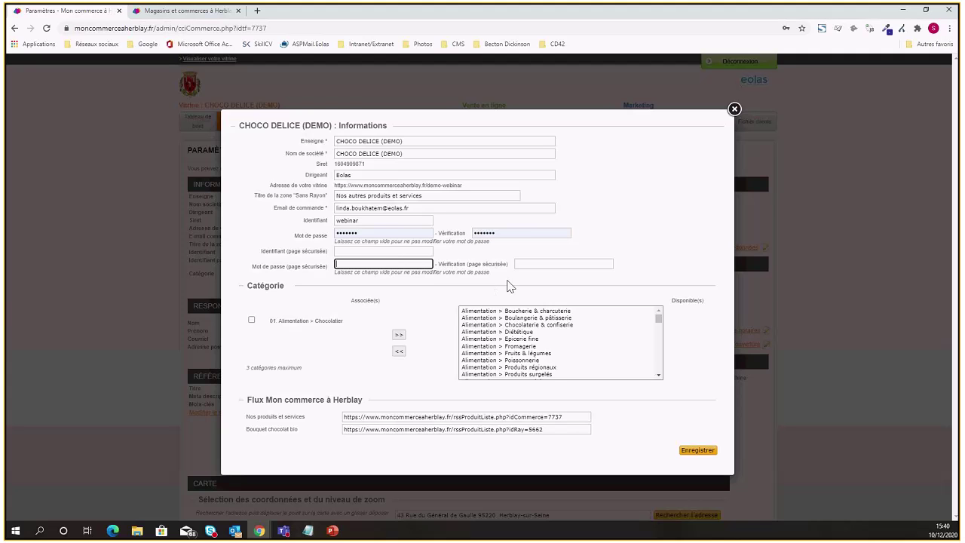
click(380, 249)
click(380, 263)
click(527, 264)
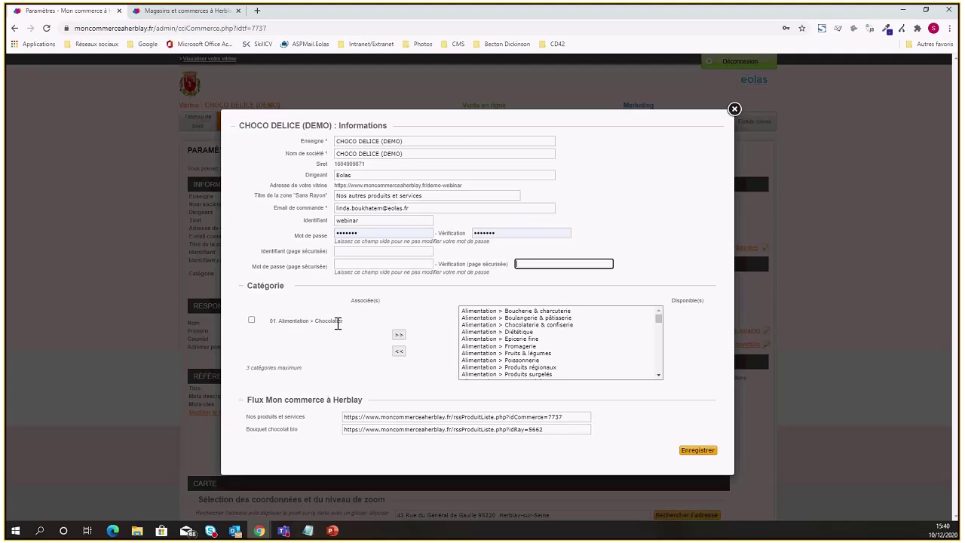
drag(251, 368, 309, 374)
click(308, 374)
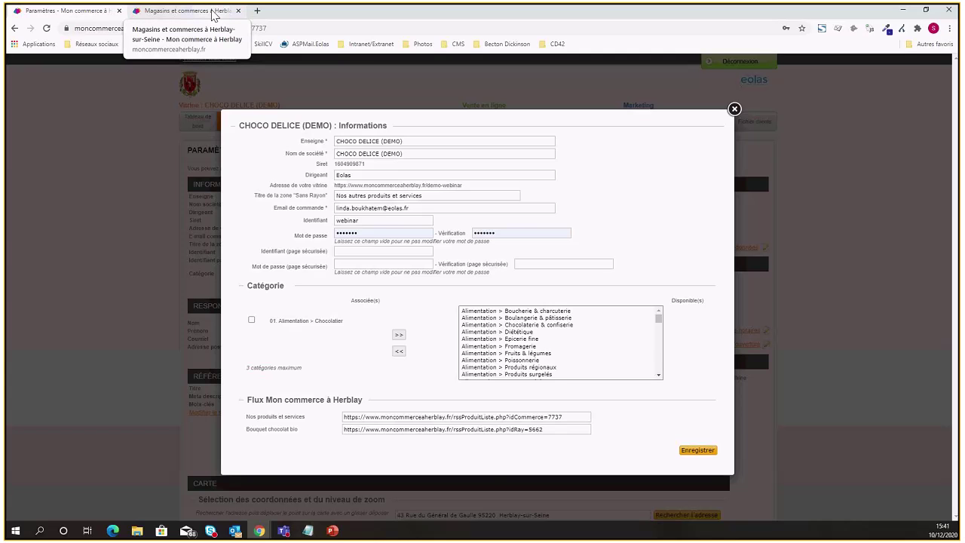
- Look at how the shop categories are listed under Alimentation and Auto on the public site, and return to the shop information form
click(213, 12)
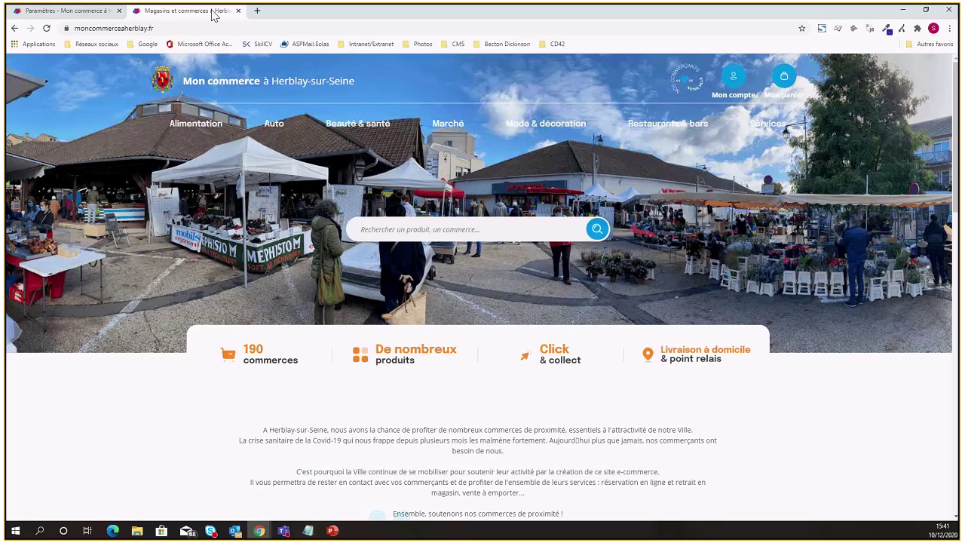
mouse_move(197, 128)
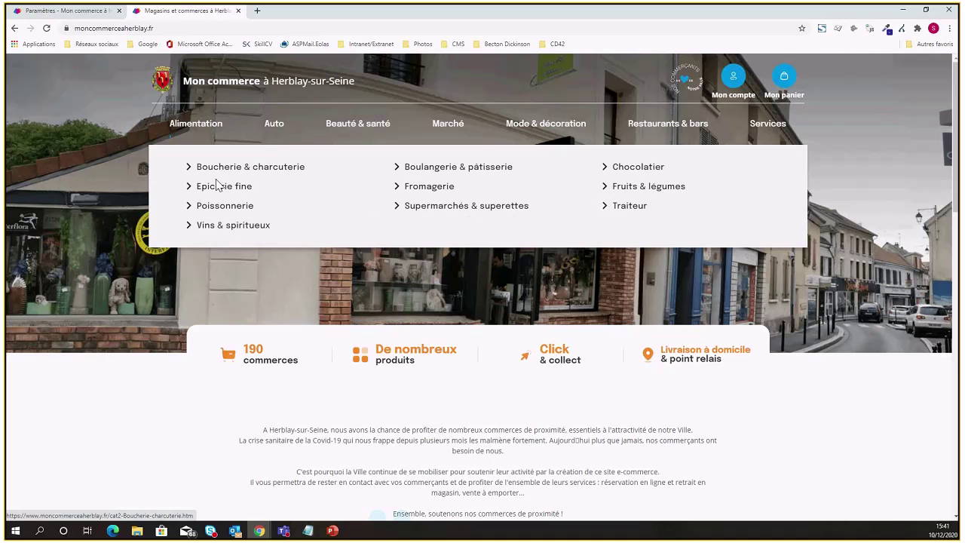
mouse_move(272, 125)
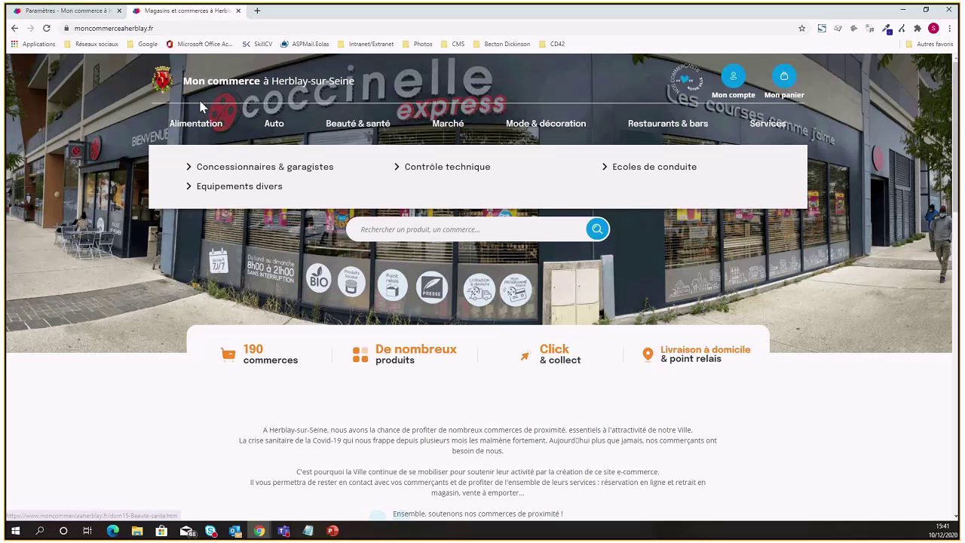
mouse_move(441, 122)
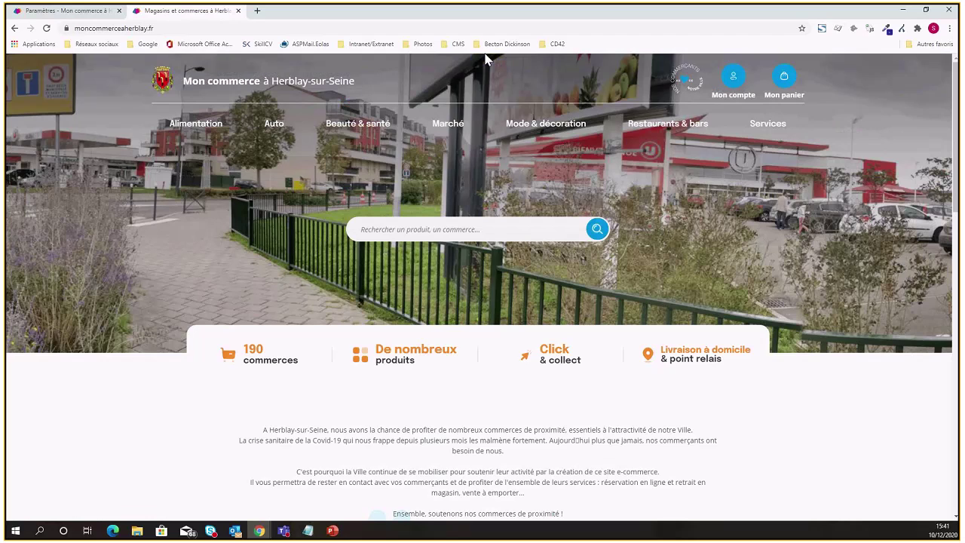
click(50, 12)
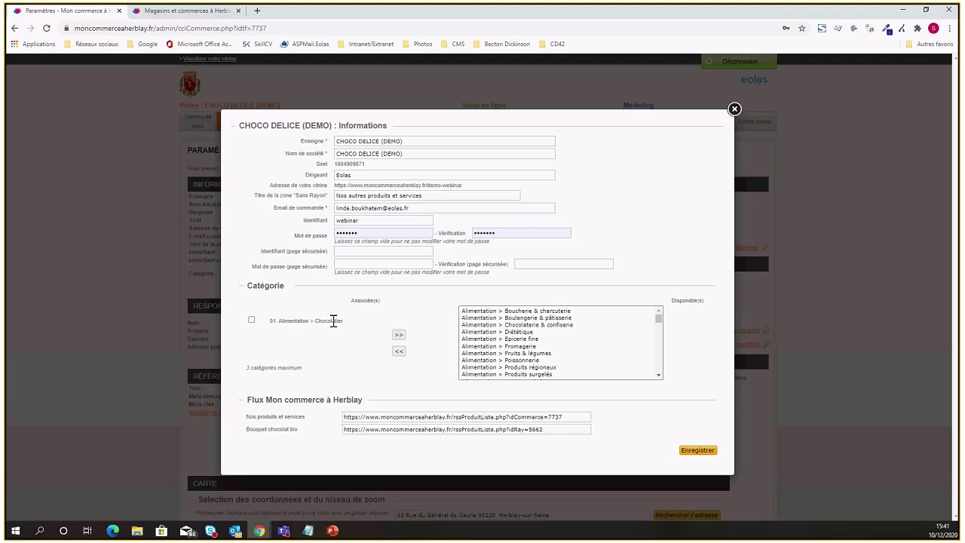
- Associate the available category "Alimentation > Produits régionaux" with the shop
key(alt+Tab)
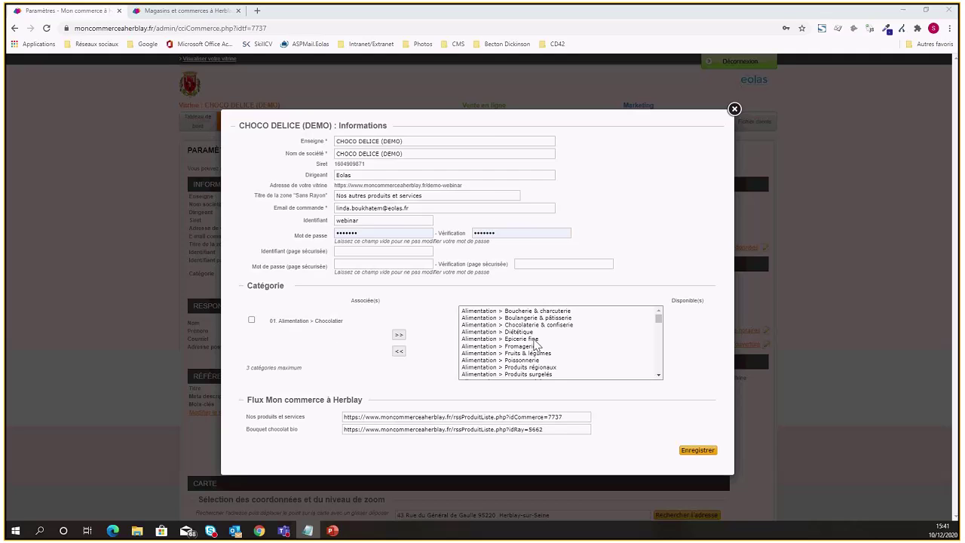
click(520, 325)
click(520, 311)
scroll(520, 326, down, 1)
scroll(521, 328, down, 2)
scroll(522, 332, up, 3)
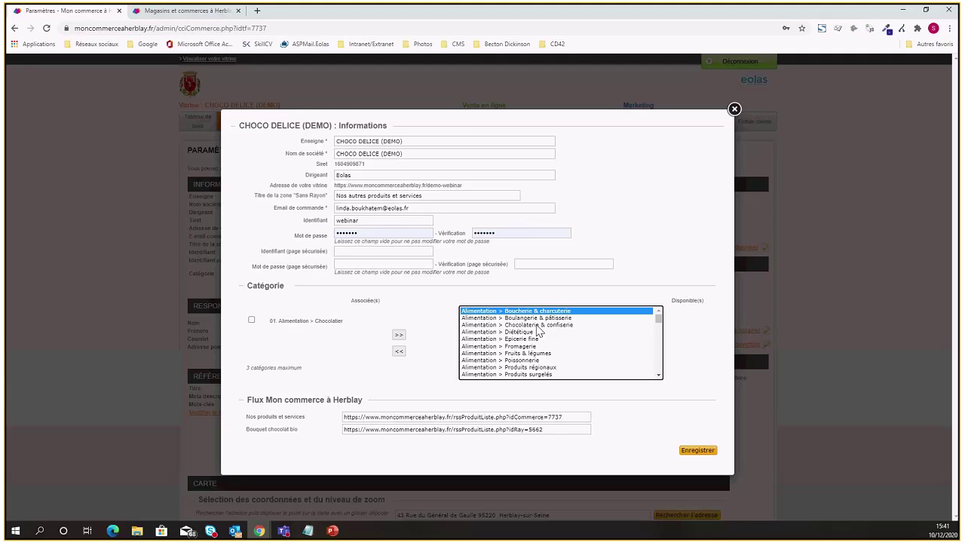
click(545, 368)
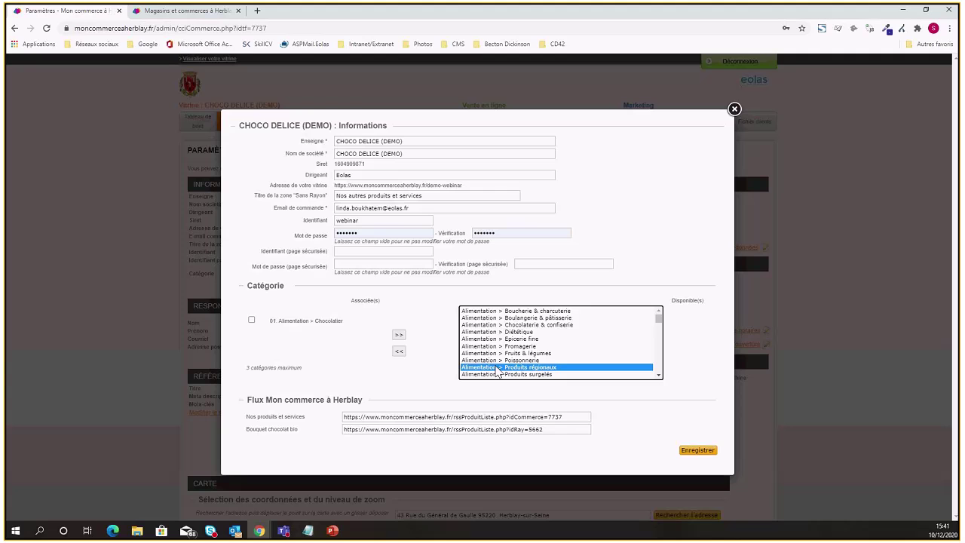
click(399, 352)
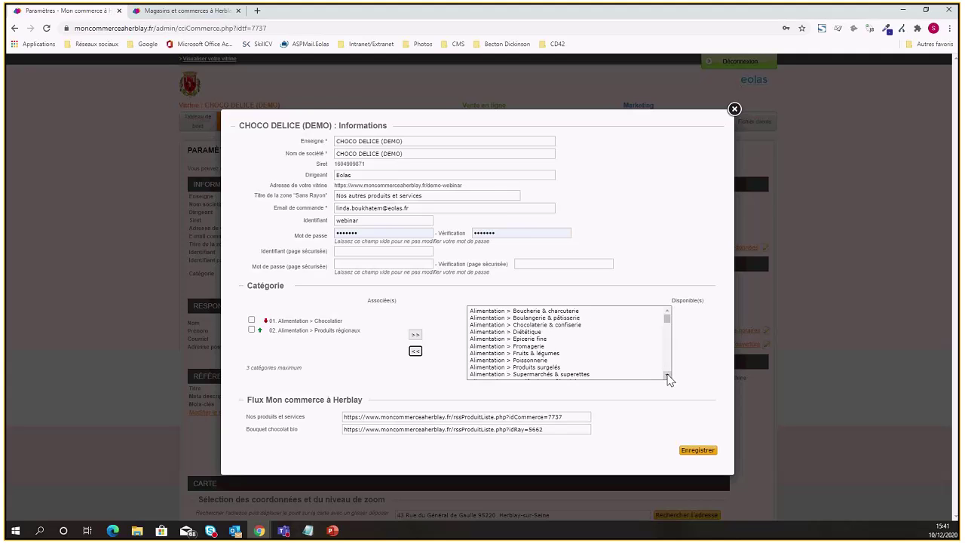
- Add "Alimentation > Epicerie fine" to the shop's associated categories and browse the remaining available ones
click(540, 338)
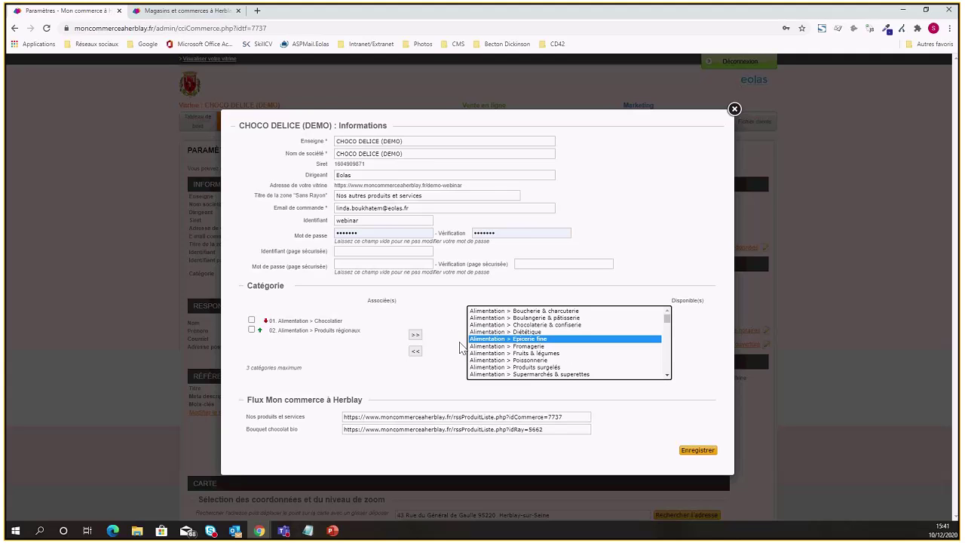
click(415, 351)
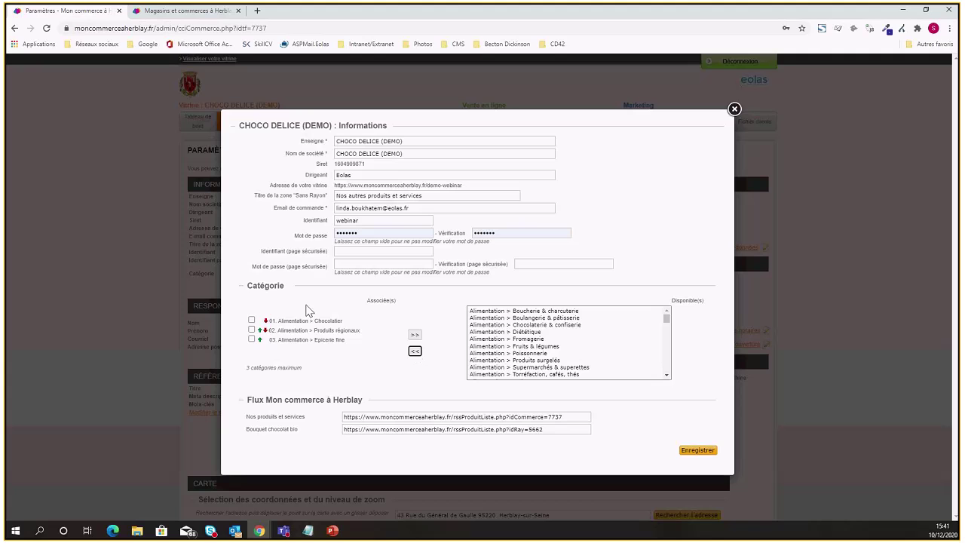
click(666, 322)
scroll(585, 358, down, 4)
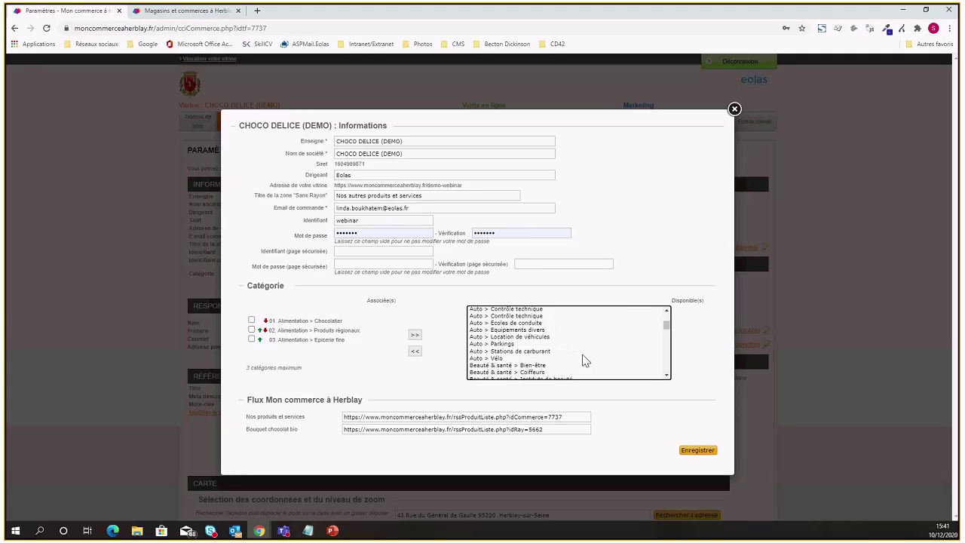
- Look through the remaining available categories, save the shop information form and dismiss the browser's offer to store the password
scroll(486, 347, down, 6)
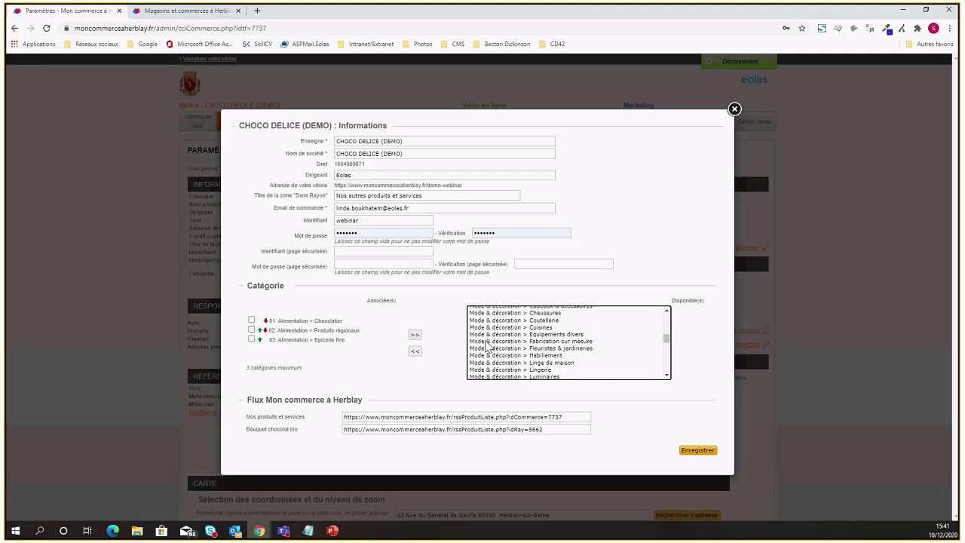
scroll(487, 347, down, 6)
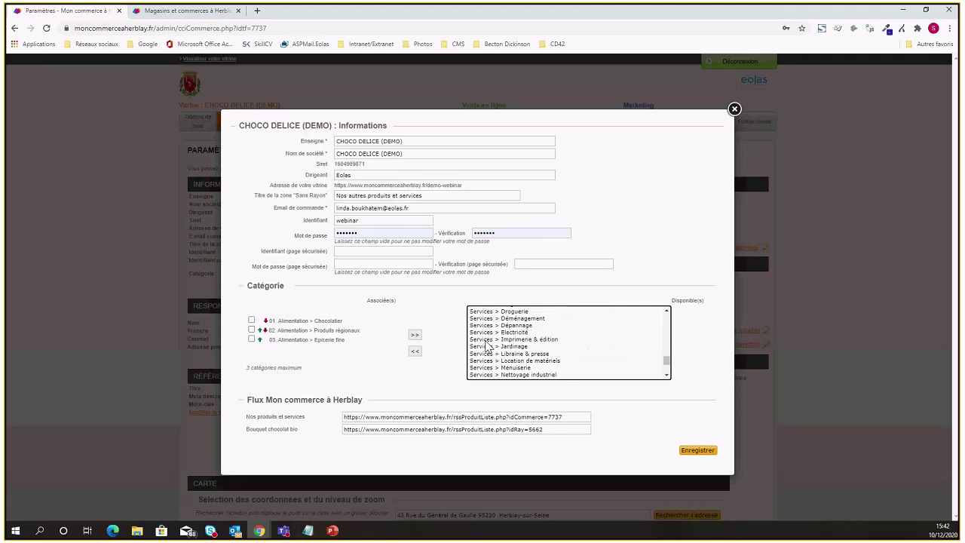
scroll(489, 347, up, 6)
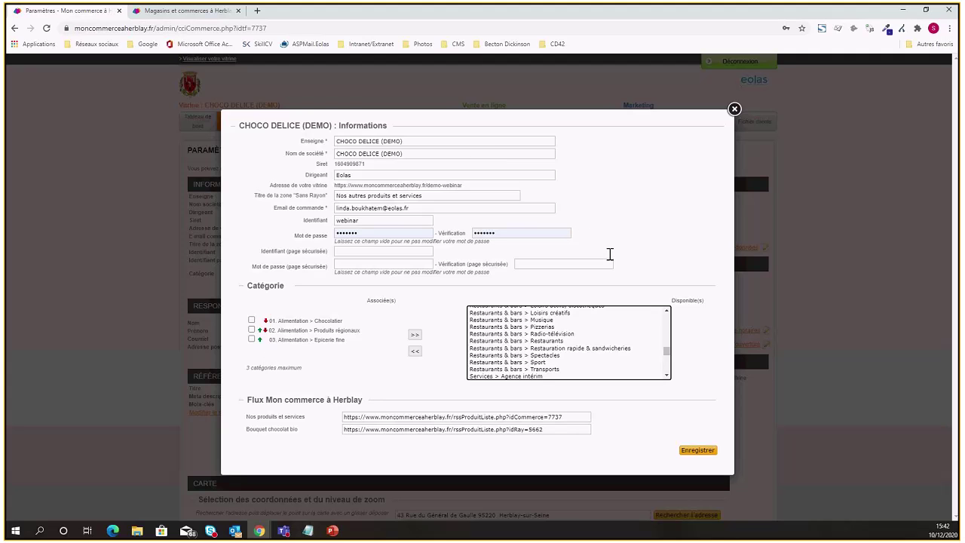
click(643, 237)
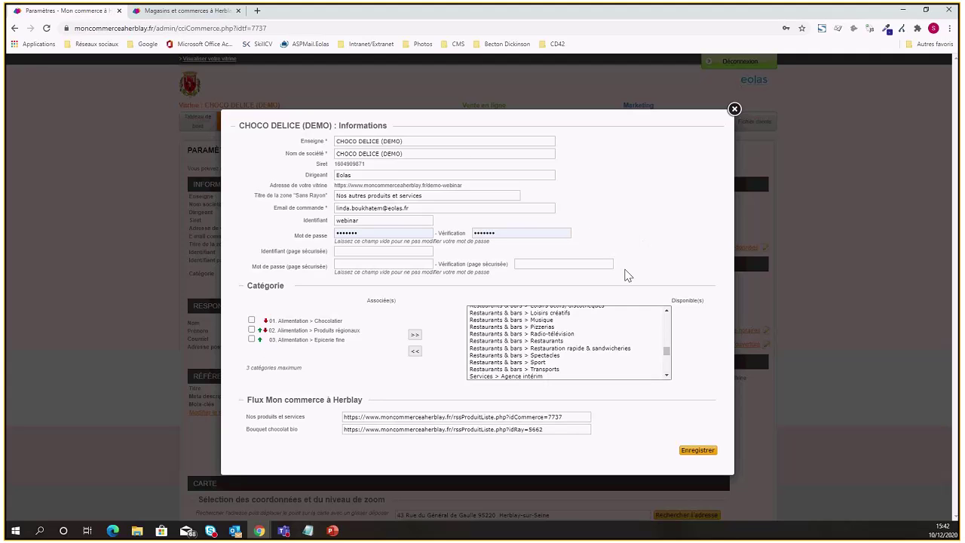
click(698, 451)
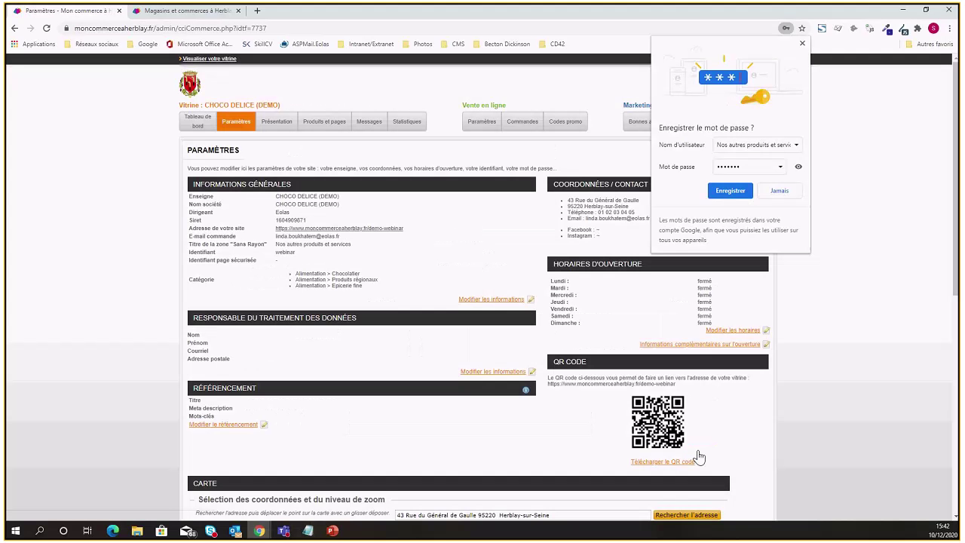
click(802, 43)
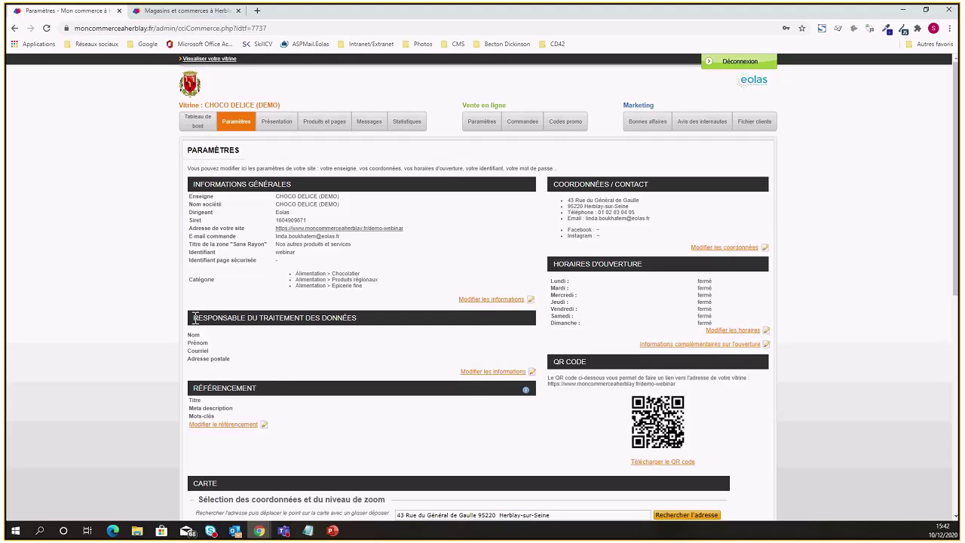
- Open the data processing manager form for editing and autofill the last name, first name, email and postal address
click(473, 377)
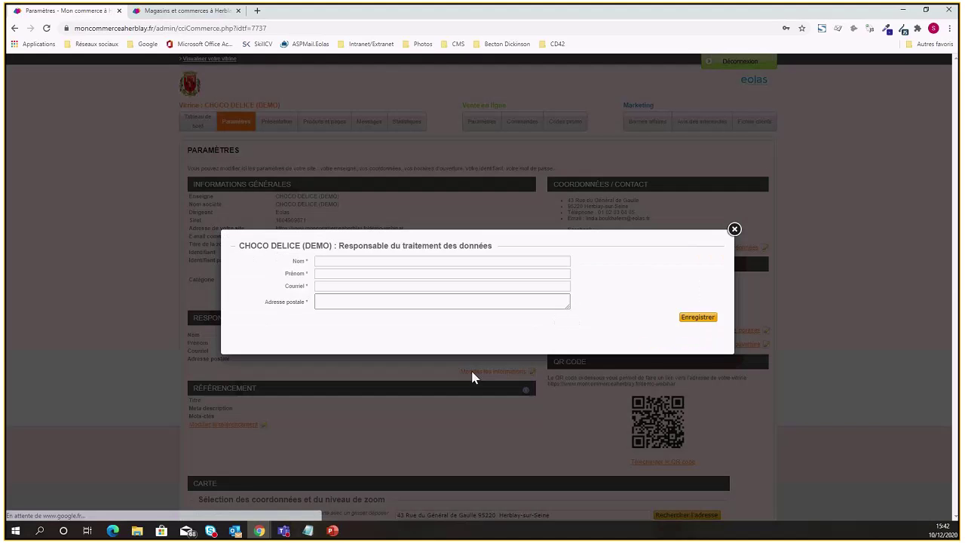
click(357, 261)
click(355, 281)
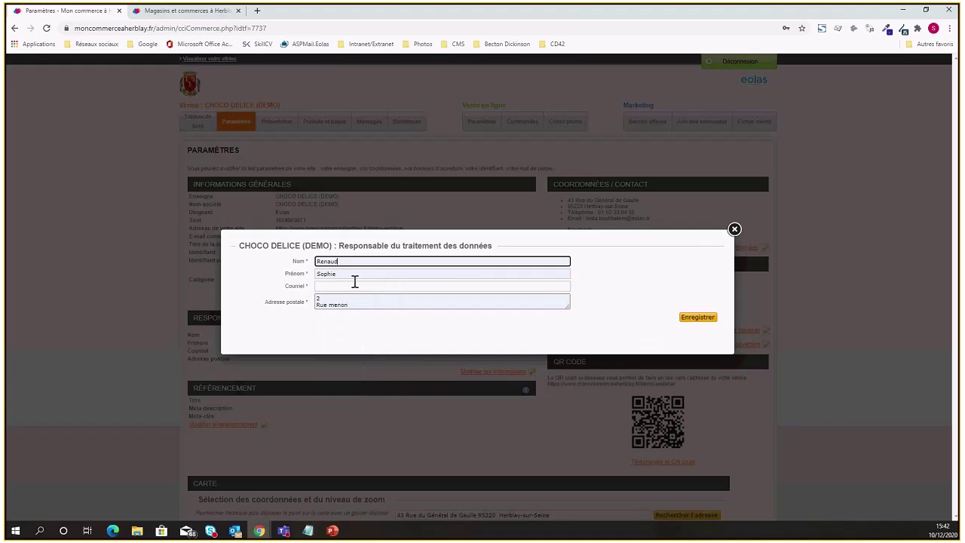
click(346, 286)
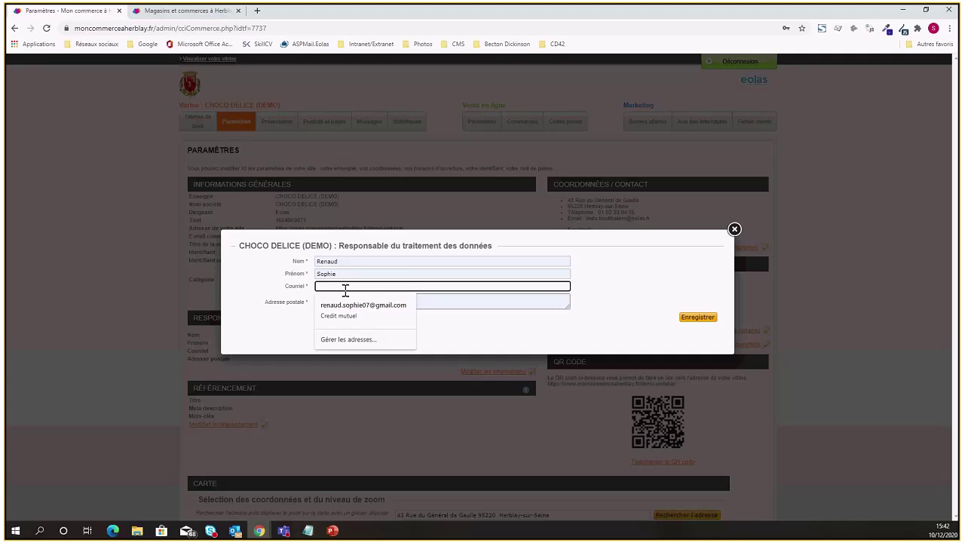
click(349, 304)
click(357, 307)
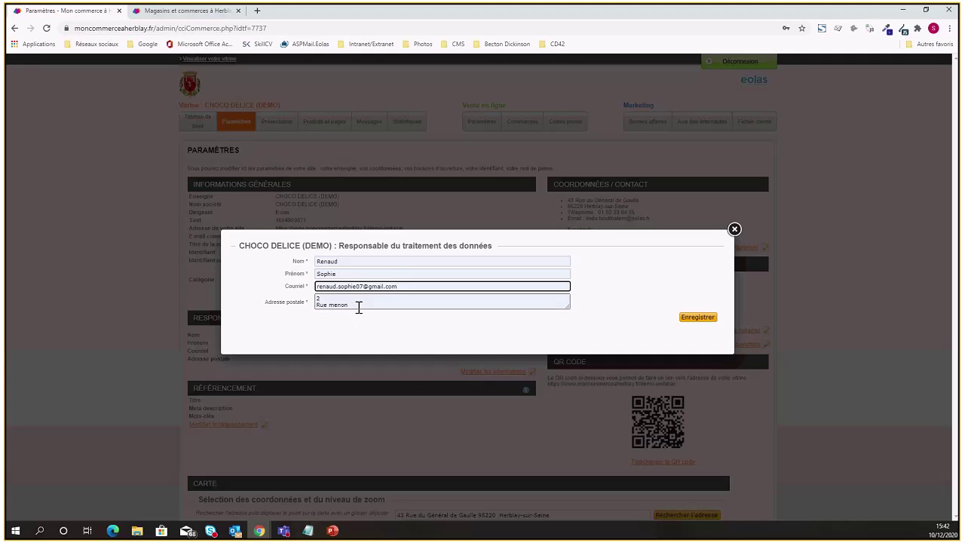
- Put the data processing manager's postal address on a single line, check the other fields and save the form
click(340, 303)
key(BackSpace)
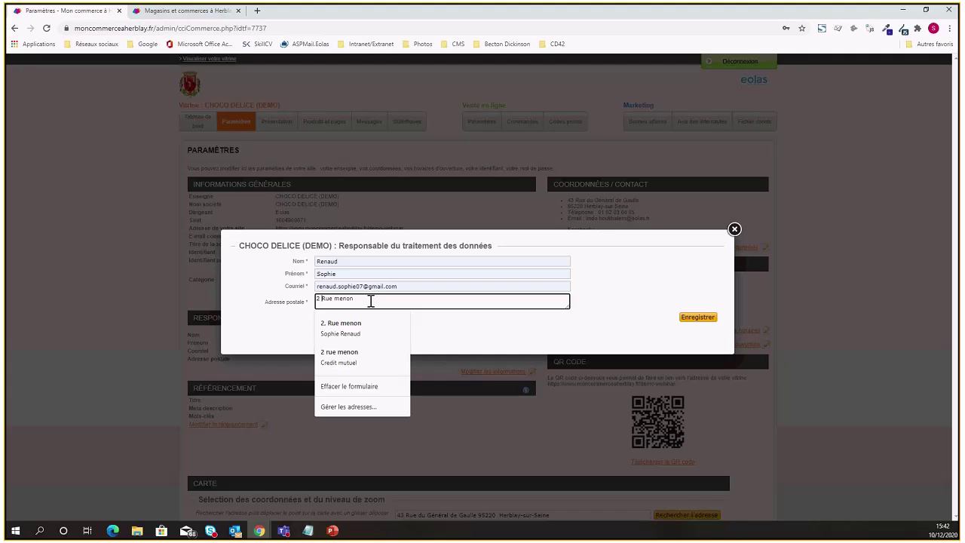
click(476, 340)
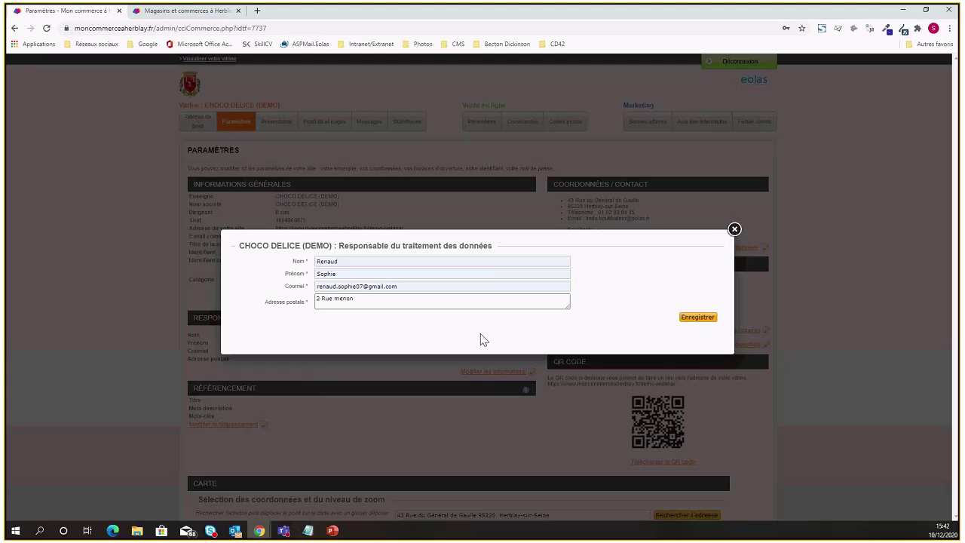
click(373, 262)
click(468, 271)
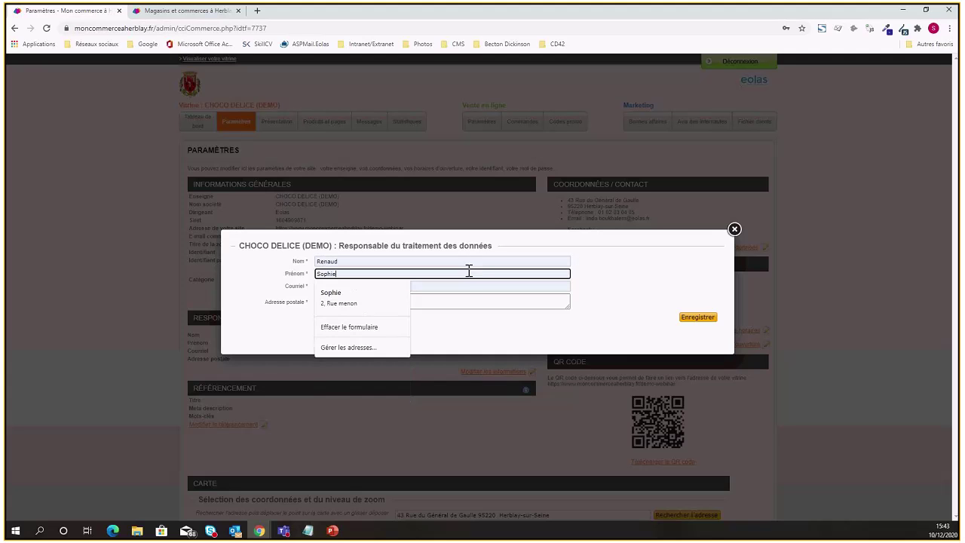
click(472, 287)
click(586, 294)
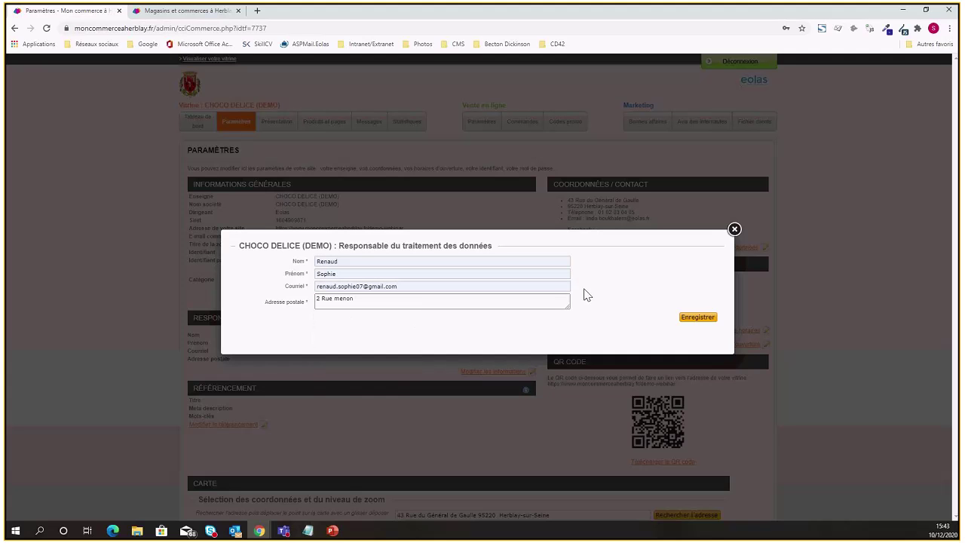
click(684, 319)
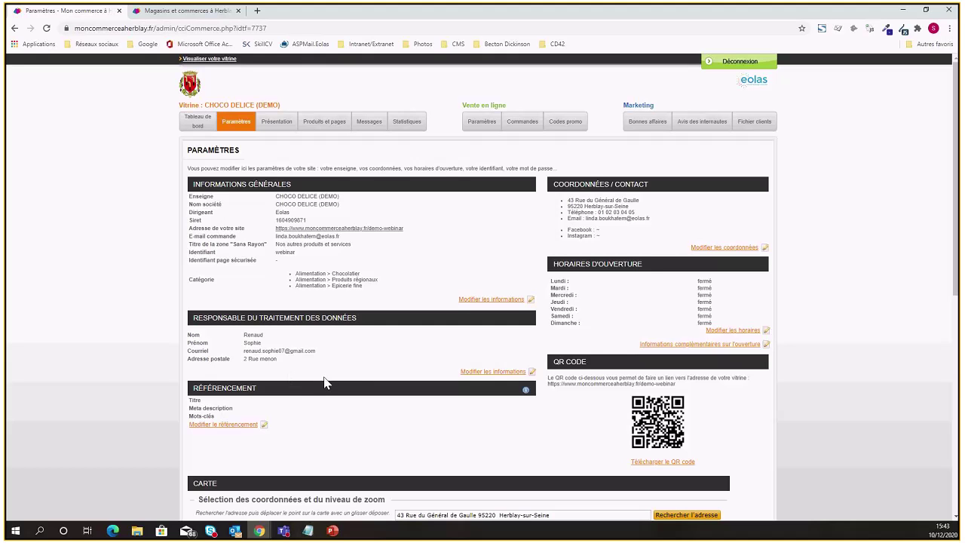
- Open the shop's Référencement settings for editing and look at the SEO title and meta description fields
scroll(416, 334, down, 1)
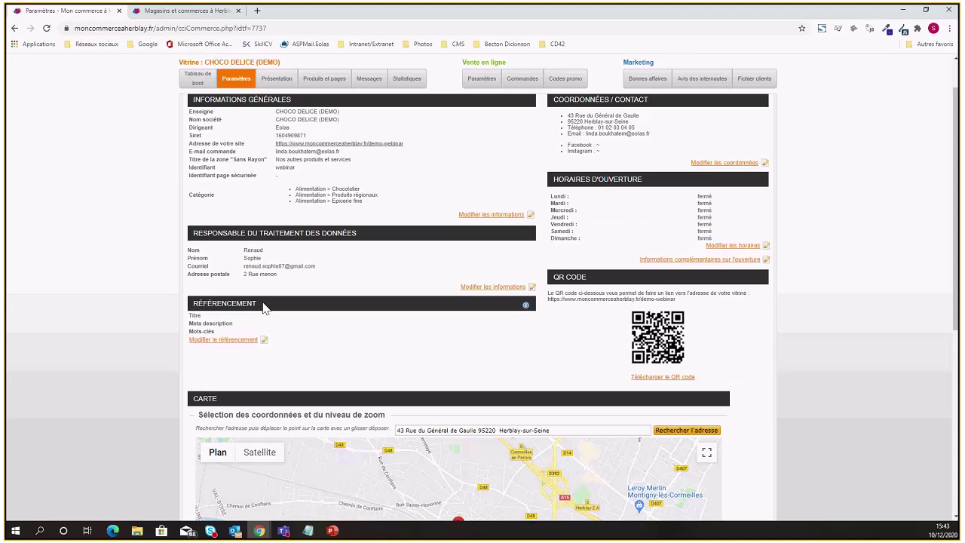
click(206, 341)
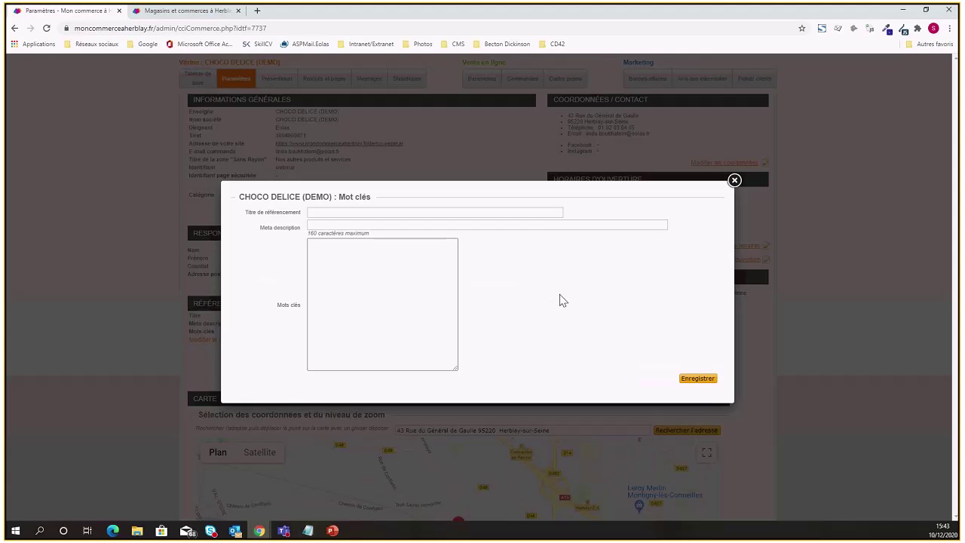
click(314, 212)
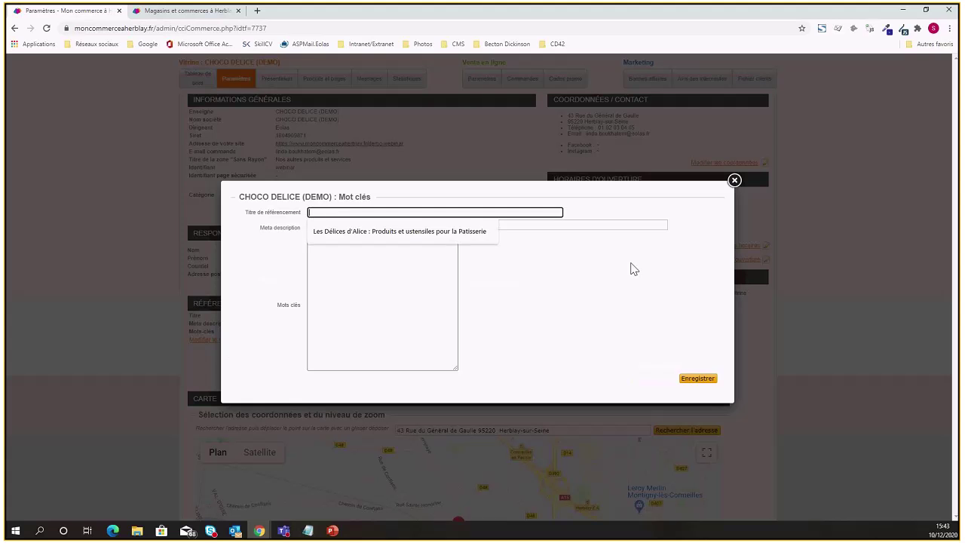
click(633, 269)
click(334, 225)
click(595, 279)
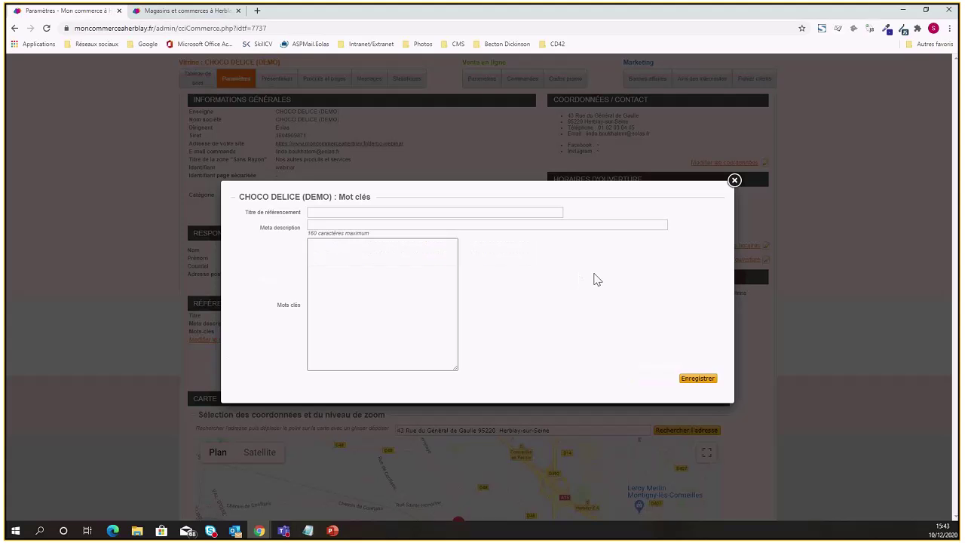
- Search Google for "chocolat grenoble" in a new browser tab and look through the results
click(257, 11)
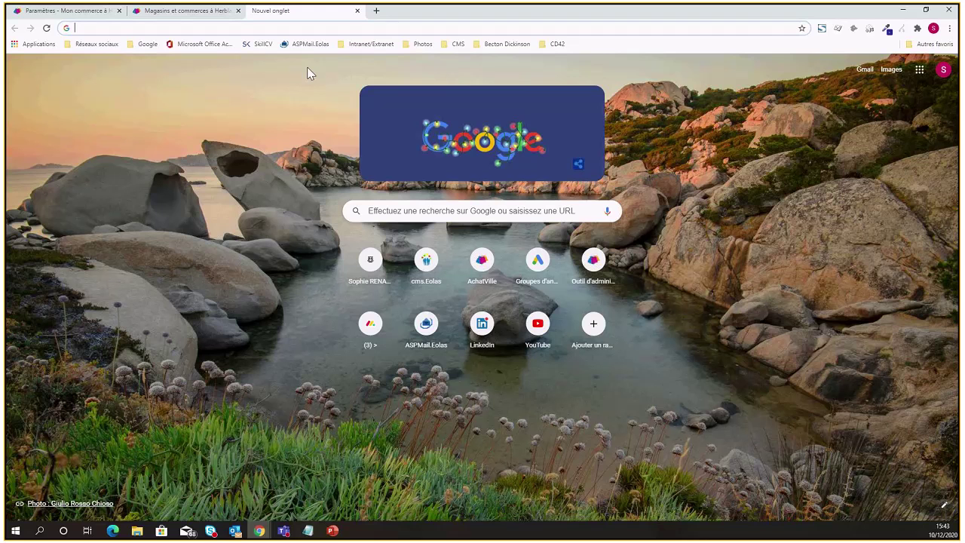
text(chocolat grenoble)
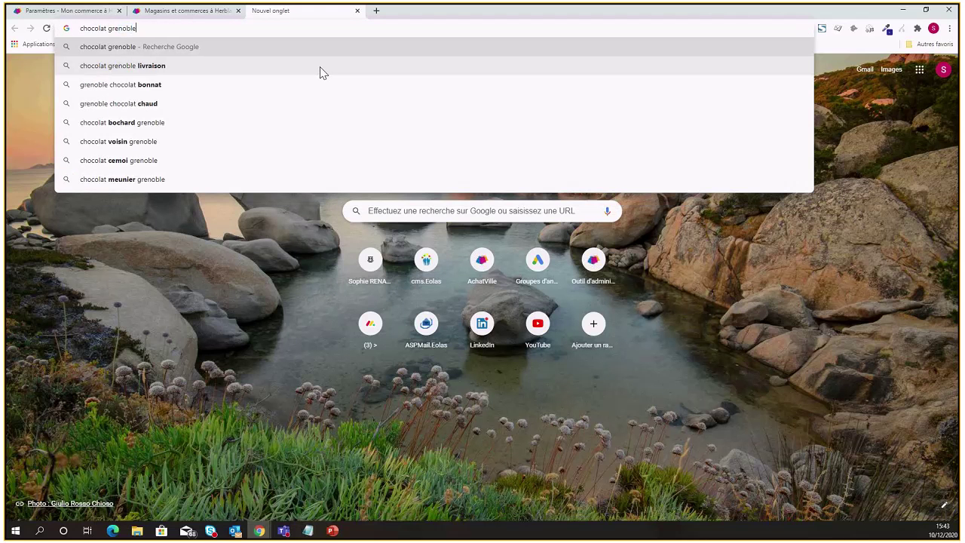
key(Return)
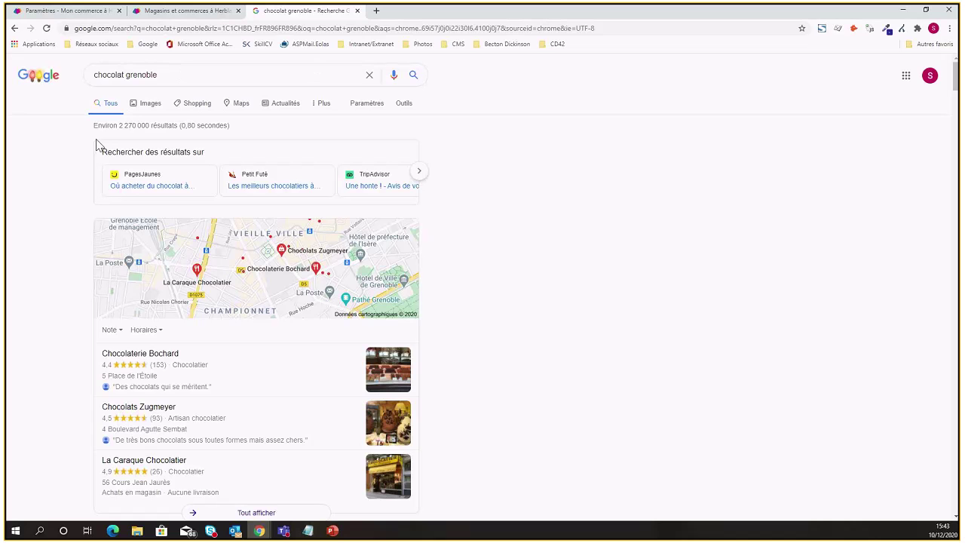
scroll(78, 181, down, 2)
scroll(78, 187, down, 3)
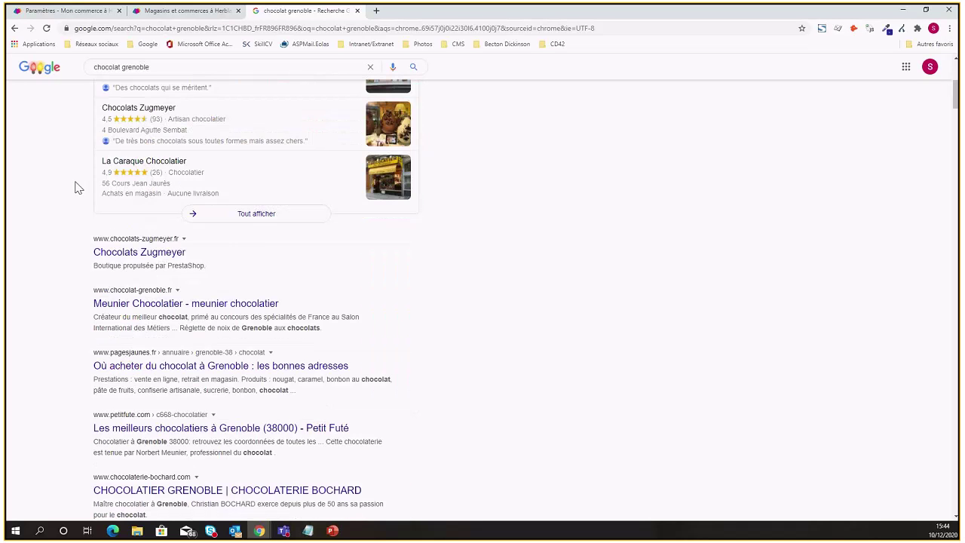
scroll(83, 227, down, 1)
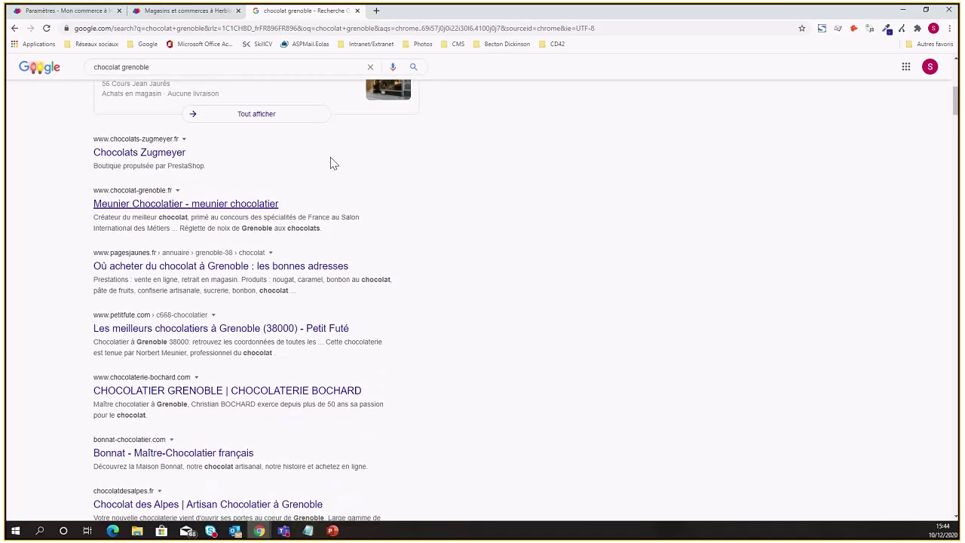
- Examine the title and description text of the Meunier Chocolatier search result as an example of referencing
click(191, 11)
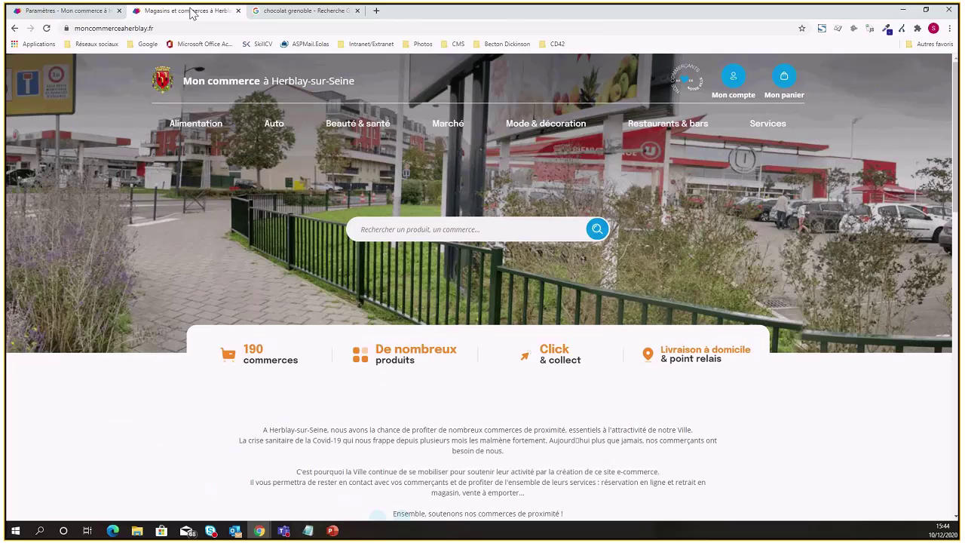
click(301, 11)
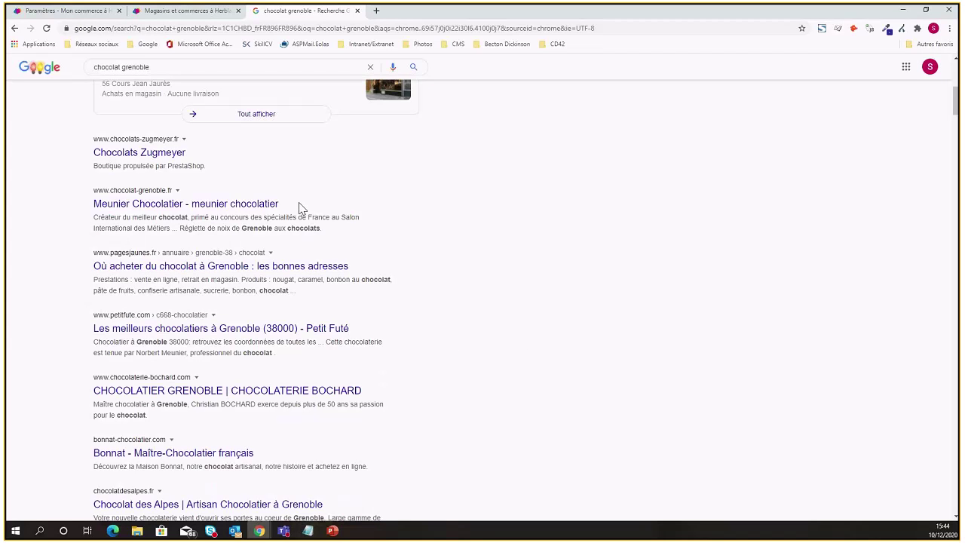
drag(300, 205, 85, 208)
click(324, 205)
drag(93, 217, 345, 233)
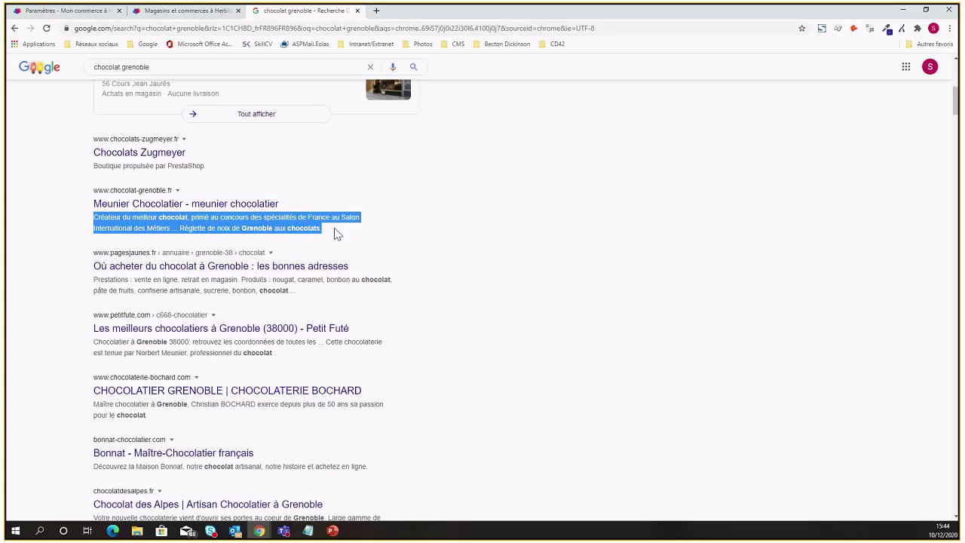
click(338, 234)
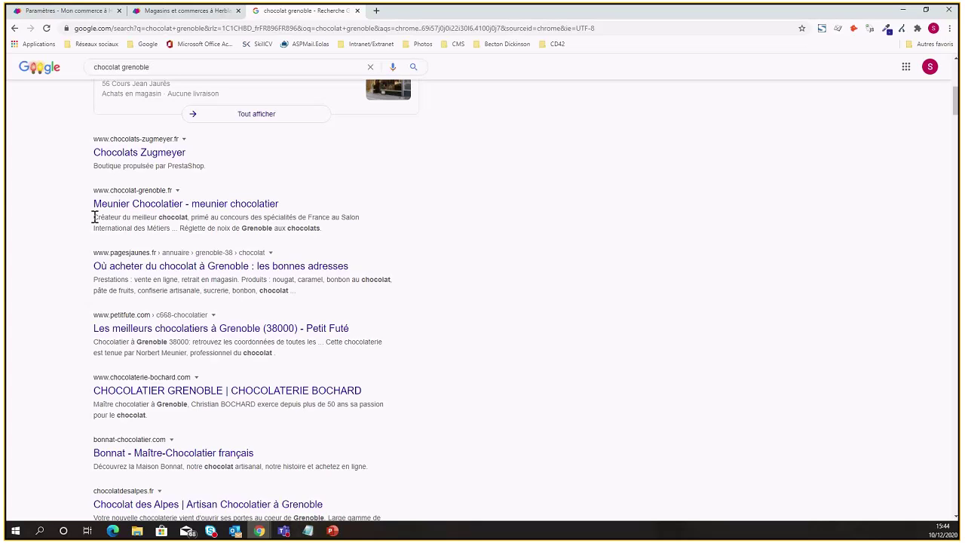
drag(95, 217, 383, 230)
click(292, 201)
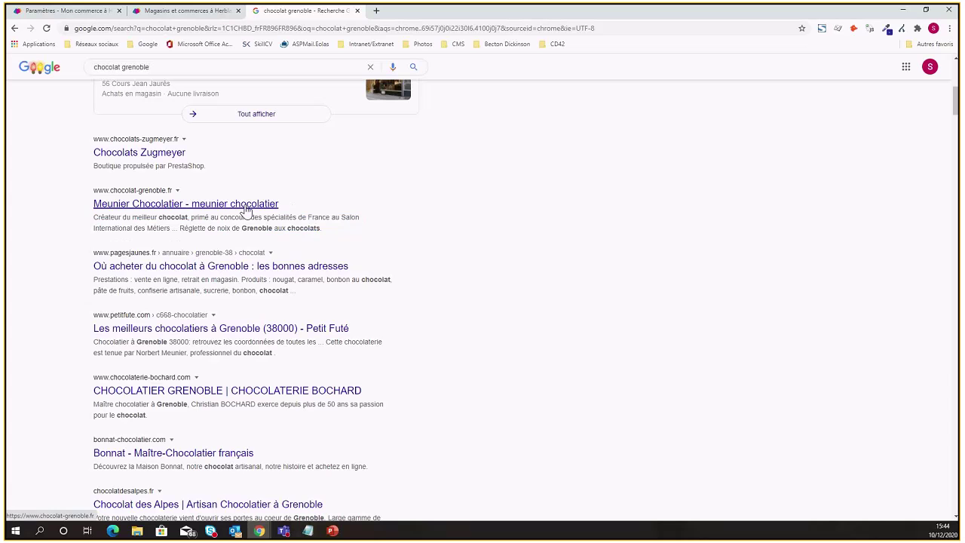
- Return to the shop's Mot clés form and set the Titre de référencement to "Choco délice : Chocolatier Meilleur Ouvrier de France"
click(187, 15)
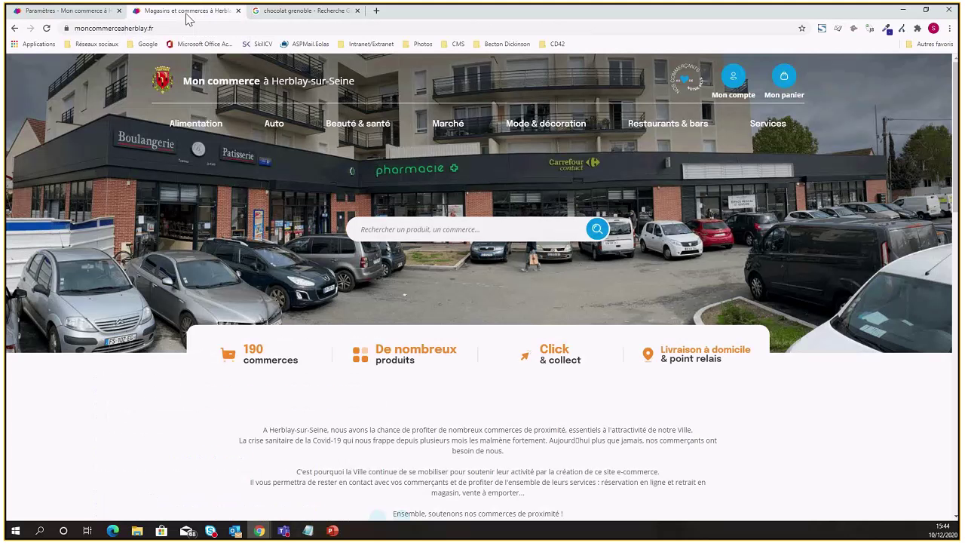
key(ctrl+Page_Up)
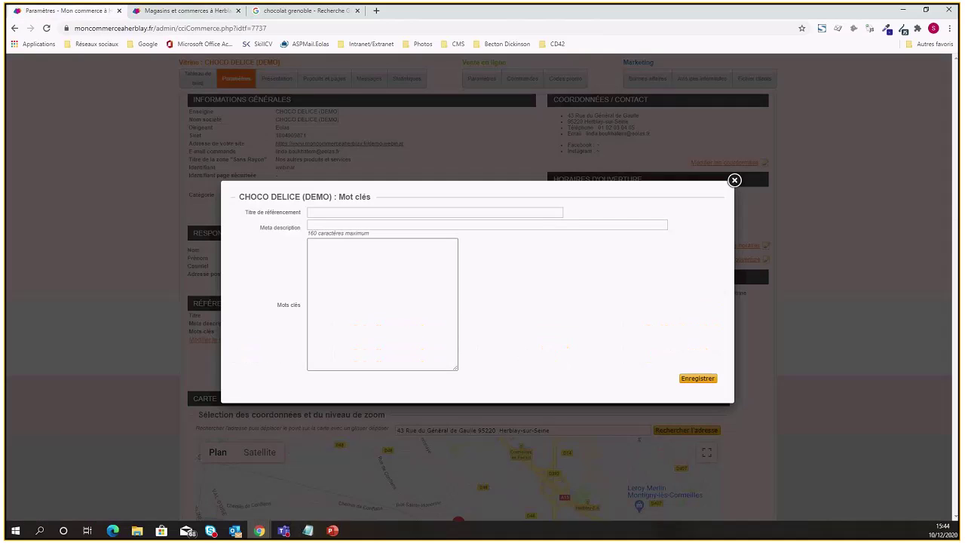
key(alt+Tab)
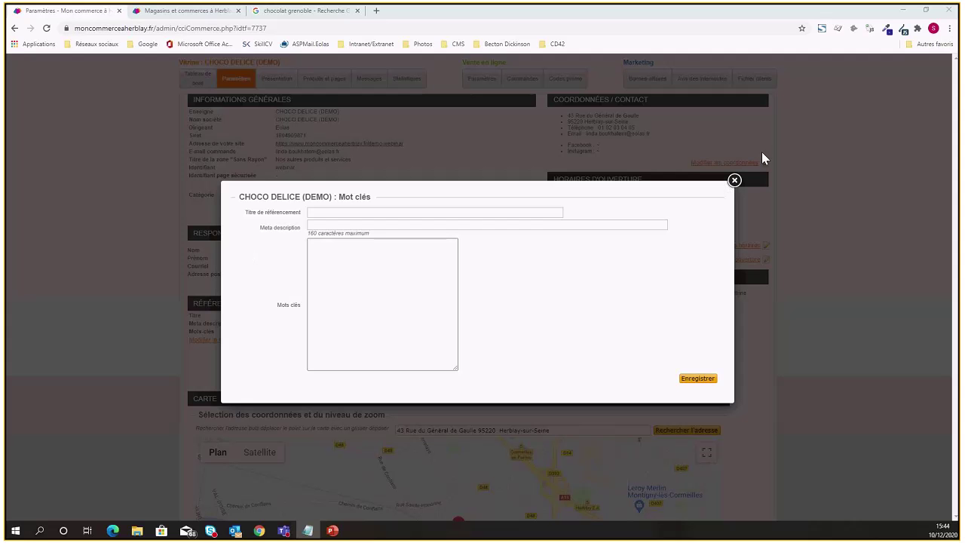
click(326, 213)
text(Choco délice : Chocolatier Meilleur Ouvrier de France)
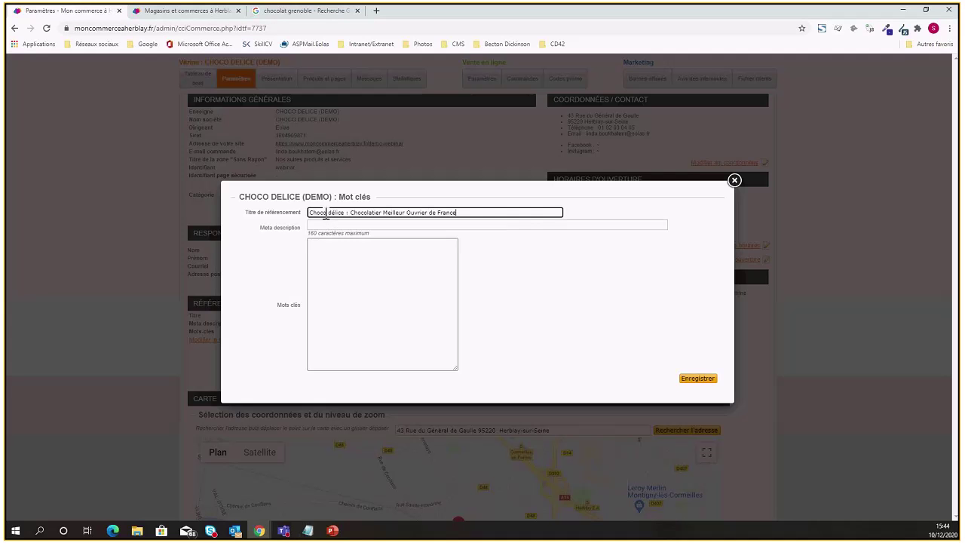
click(521, 272)
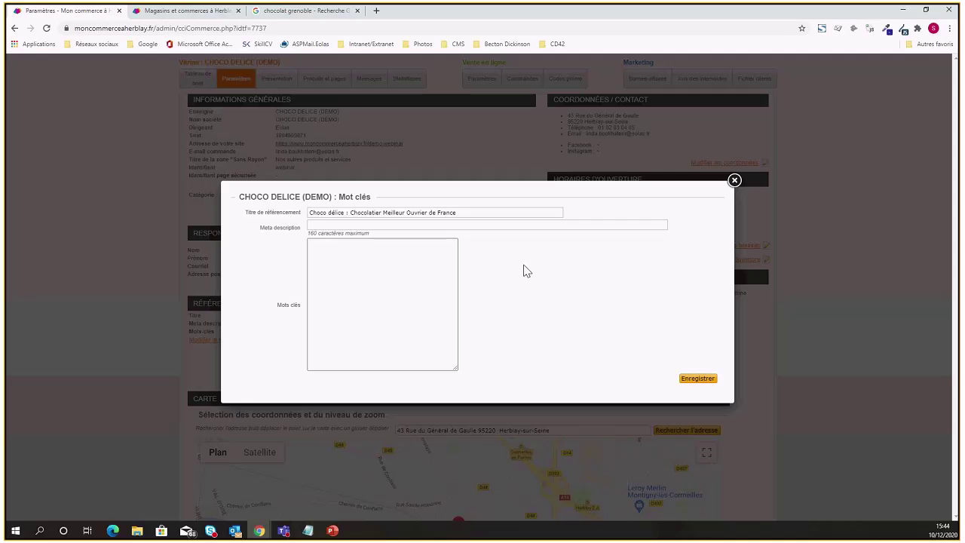
drag(309, 212, 343, 212)
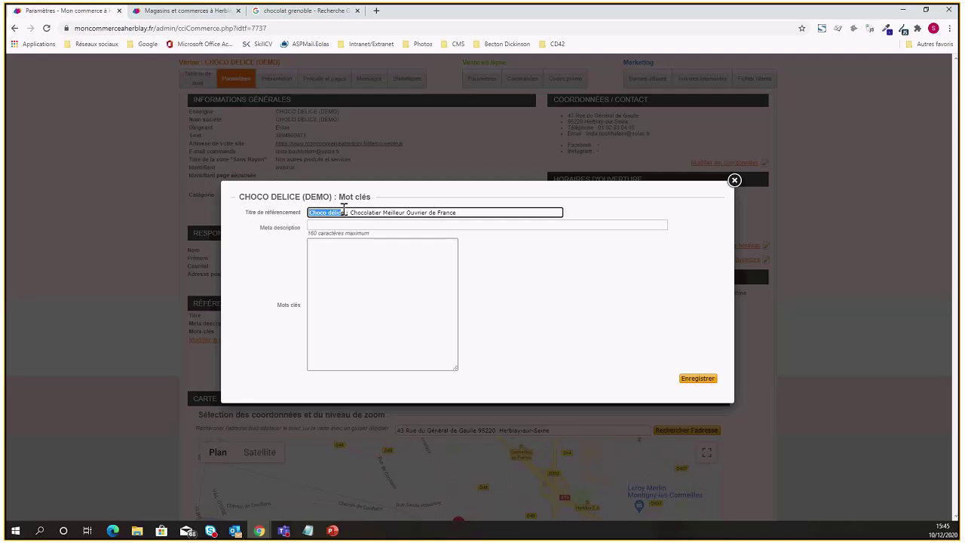
- Examine the shop name, the separating colon and the activity wording in the Titre de référencement
click(346, 212)
key(BackSpace)
text(:)
drag(351, 213, 382, 211)
click(385, 211)
drag(384, 211, 421, 215)
click(460, 214)
click(387, 214)
drag(351, 214, 466, 212)
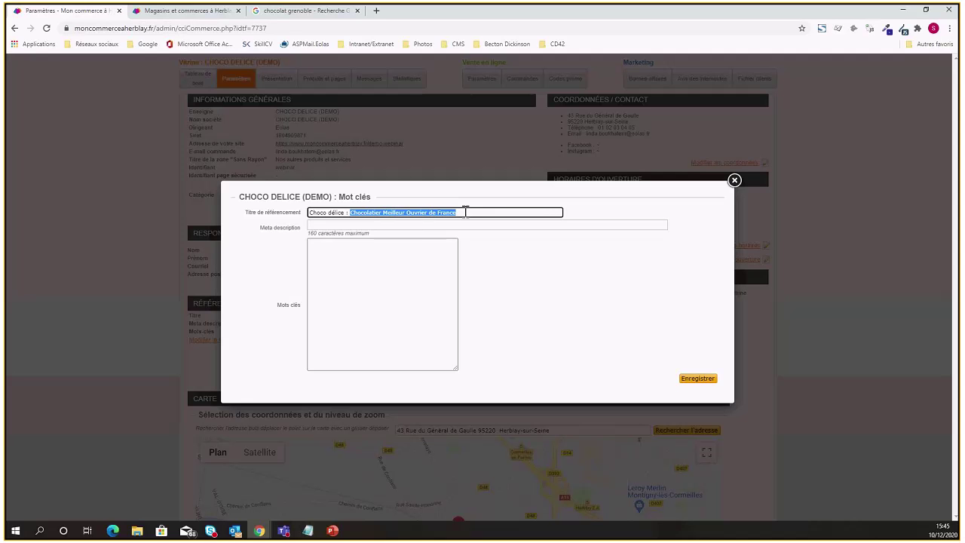
click(468, 213)
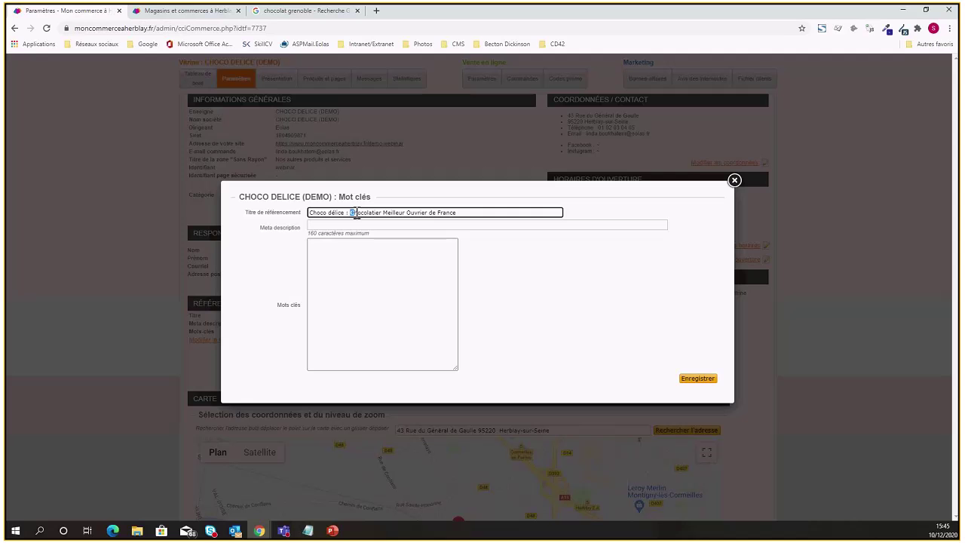
drag(351, 214, 459, 213)
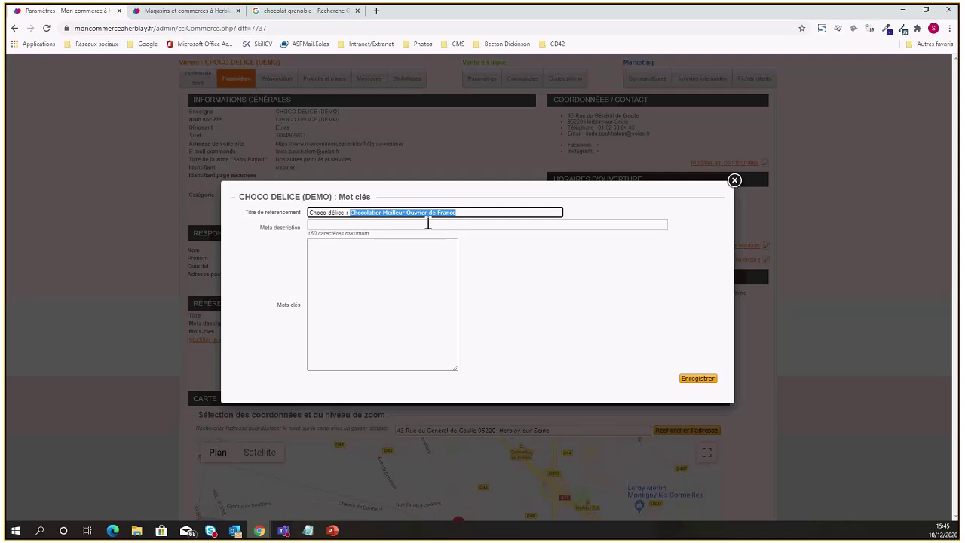
- Fill the Meta description with the text presenting Choco délice's Herblay boutique, online sale of chocolats and confiseries, and stages encadrés par un MOF
click(427, 225)
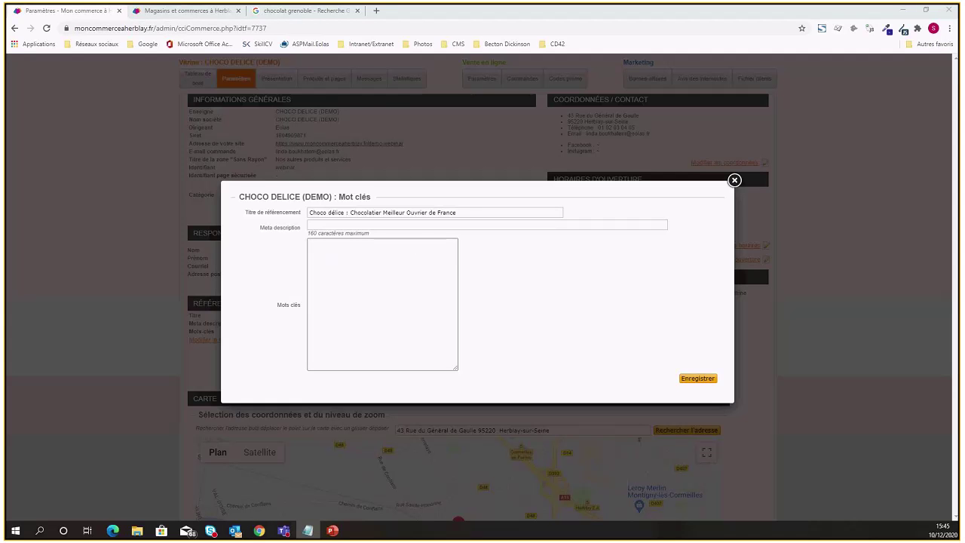
click(362, 271)
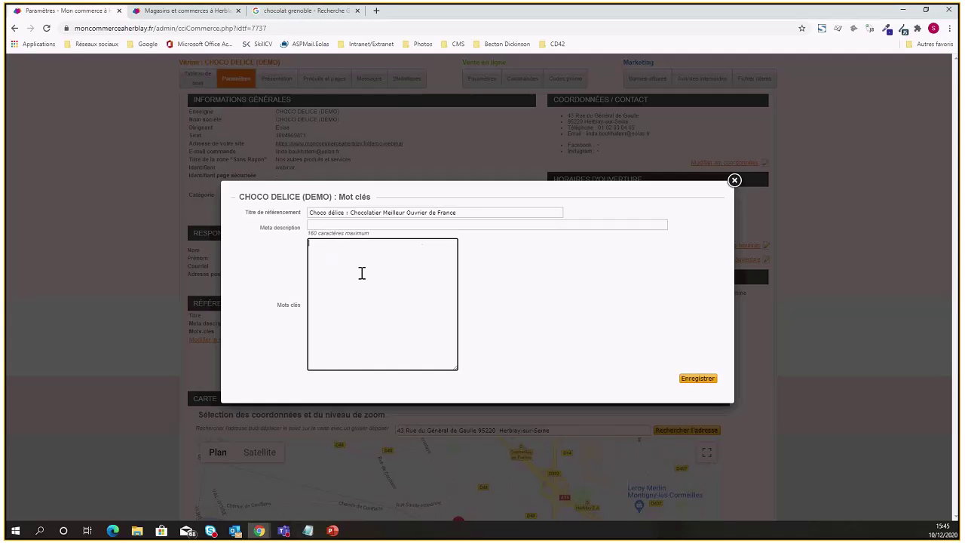
text(Choco délice vous reçoit dans sa boutique d'Herblay et vous propose la vente en ligne de chocolats, confiseries ainsi que des stages encadrés par un MOF. Livraison en France et Europe. Frais de port offerts dès 60€ d'achat. Conseils et tutoriels en ligne.)
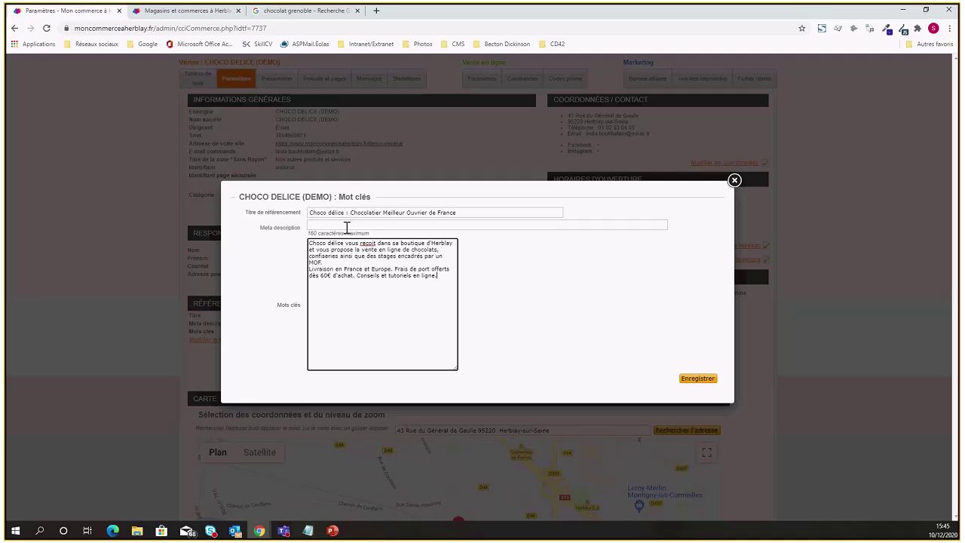
drag(439, 276, 309, 243)
key(ctrl+x)
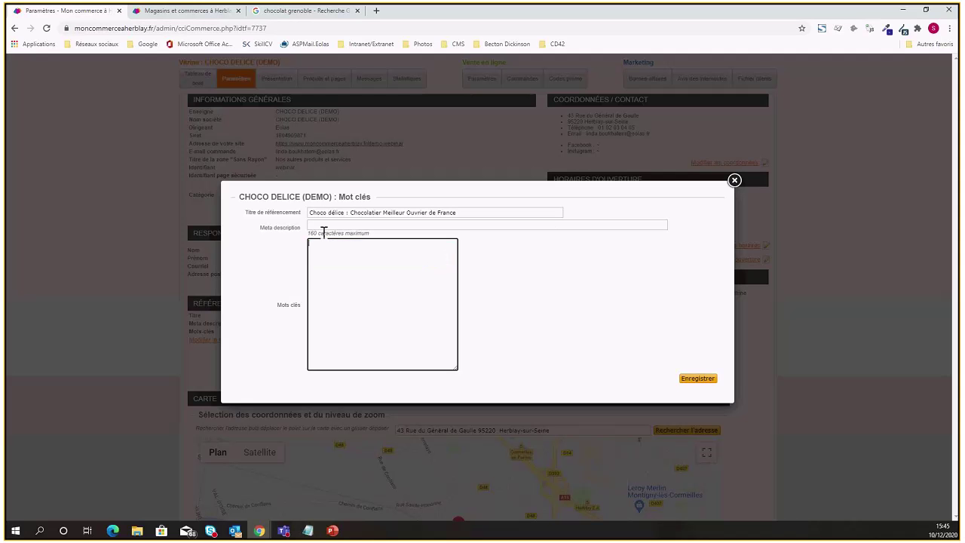
click(322, 226)
key(ctrl+v)
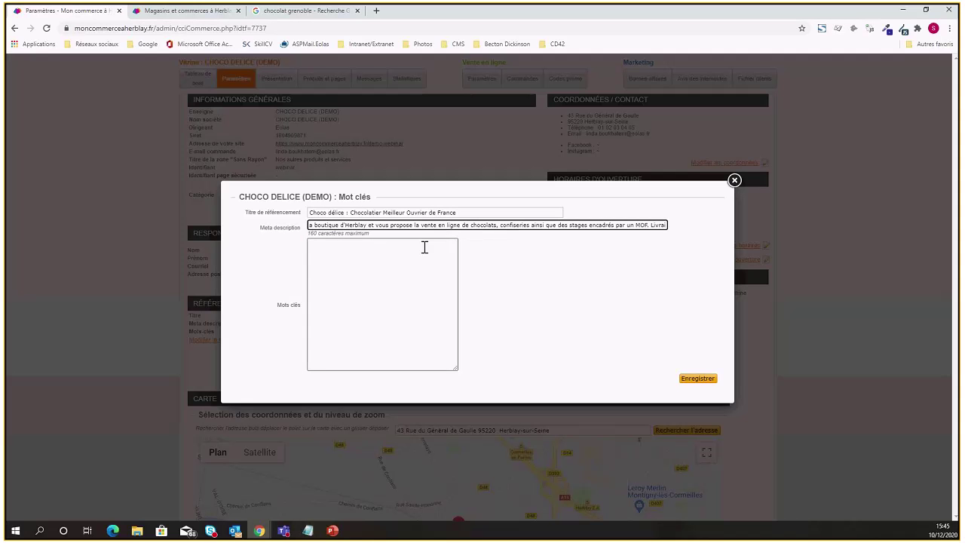
click(500, 274)
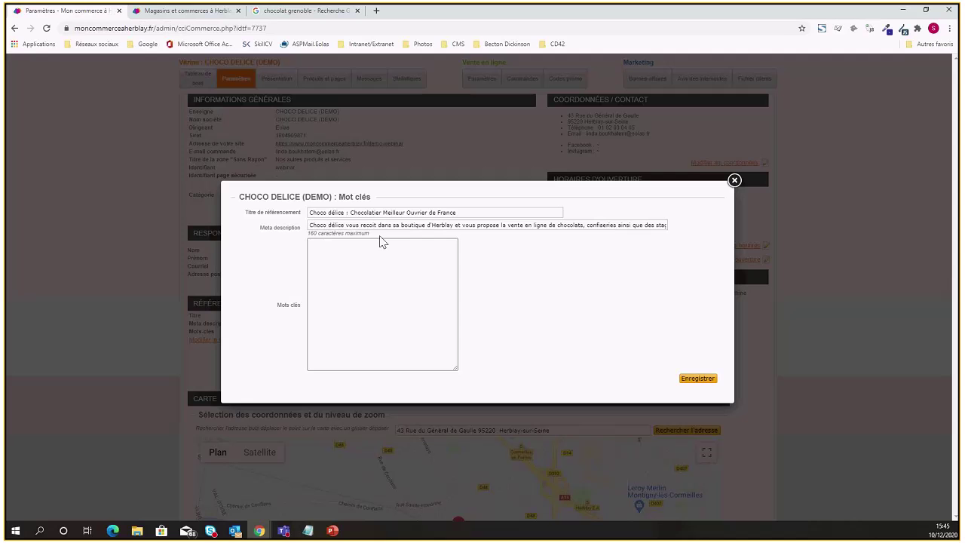
click(323, 249)
click(330, 225)
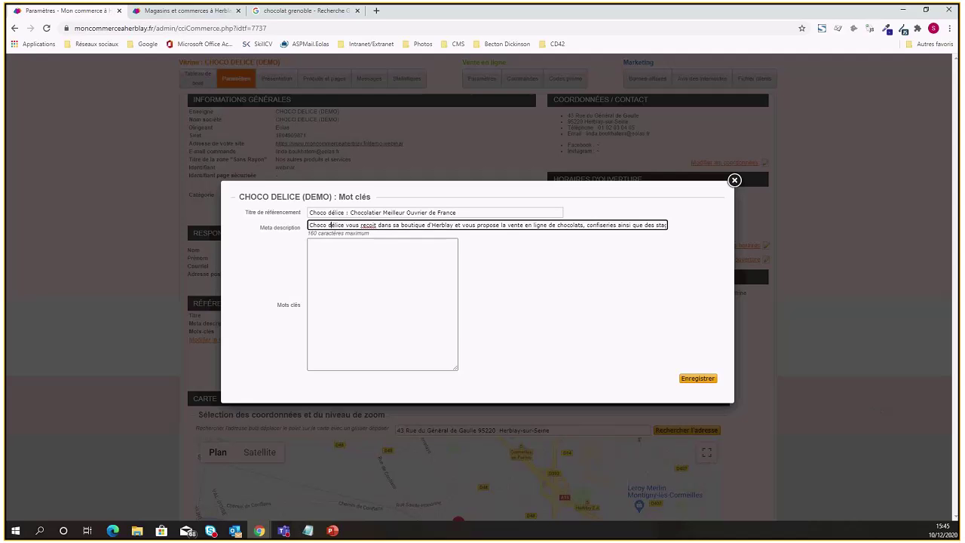
key(alt+Tab)
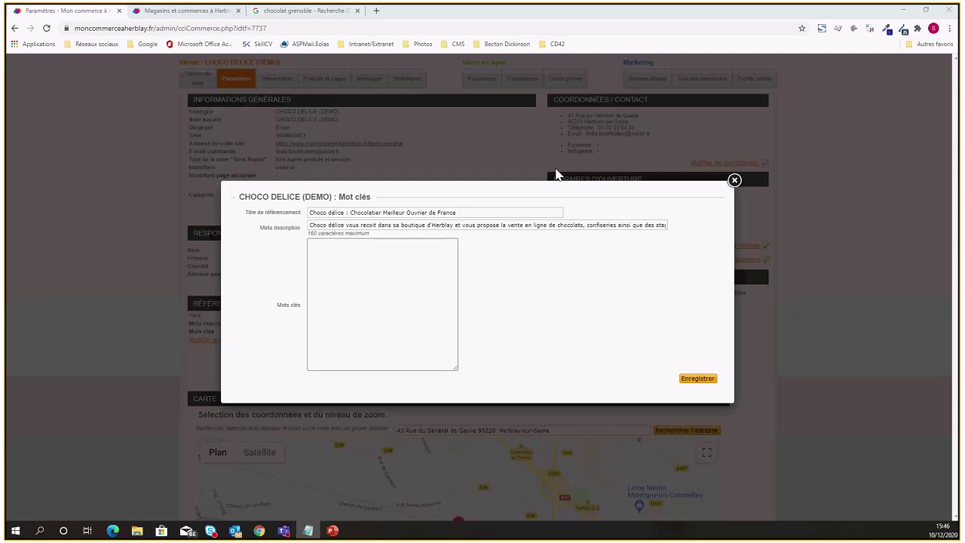
- Remove the cut-off ending of the Meta description so the text stops after "stages encadrés par un MOF."
click(573, 225)
drag(574, 227, 680, 234)
key(BackSpace)
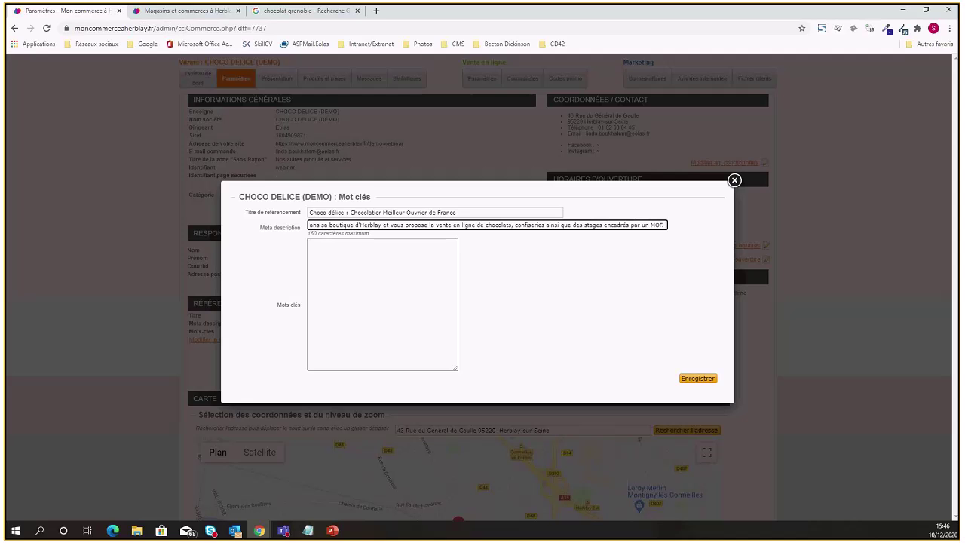
- Replace the Meta description with "Livraison en France et Europe. Frais de port offerts dès 60€ d'achat. Conseils et tutoriels en ligne." and save the form
key(alt+Tab)
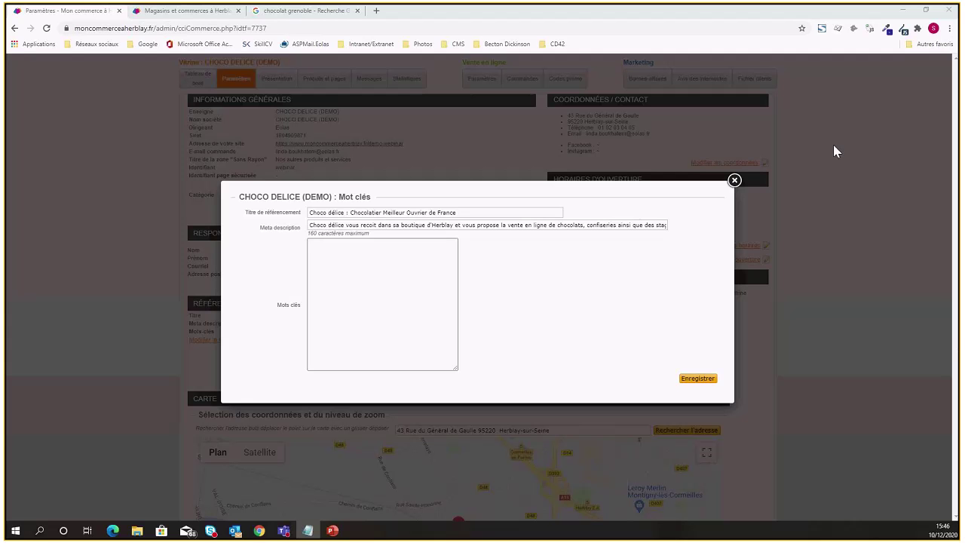
click(309, 224)
drag(310, 225, 700, 231)
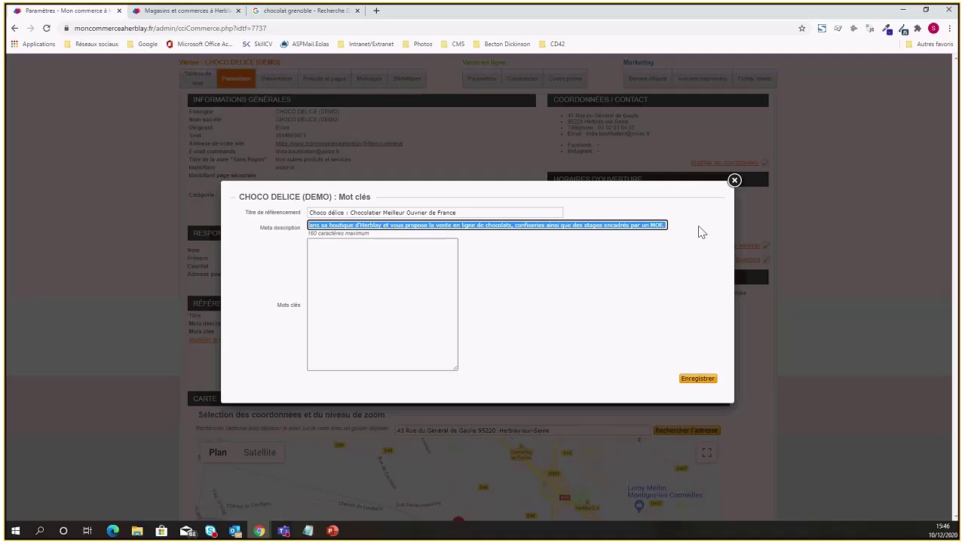
key(ctrl+v)
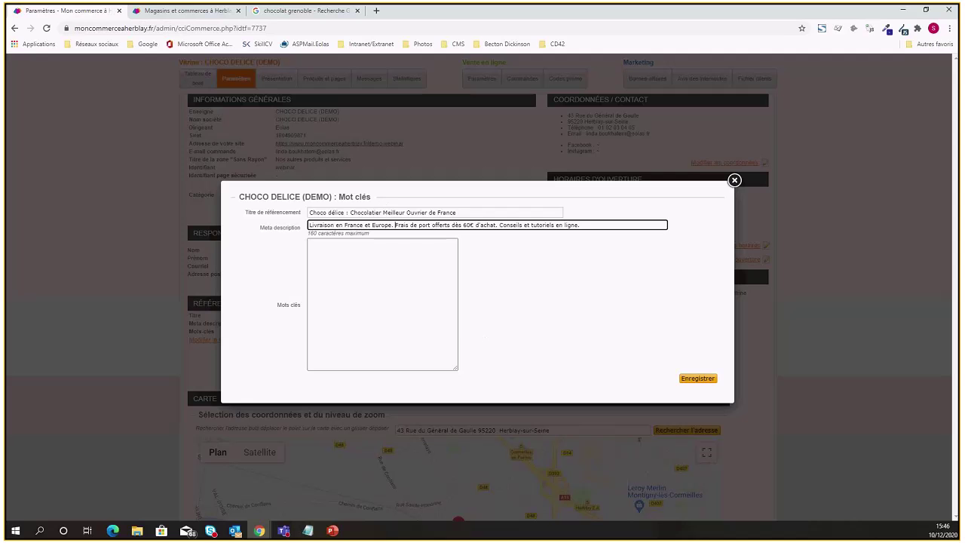
click(507, 214)
click(594, 233)
click(688, 386)
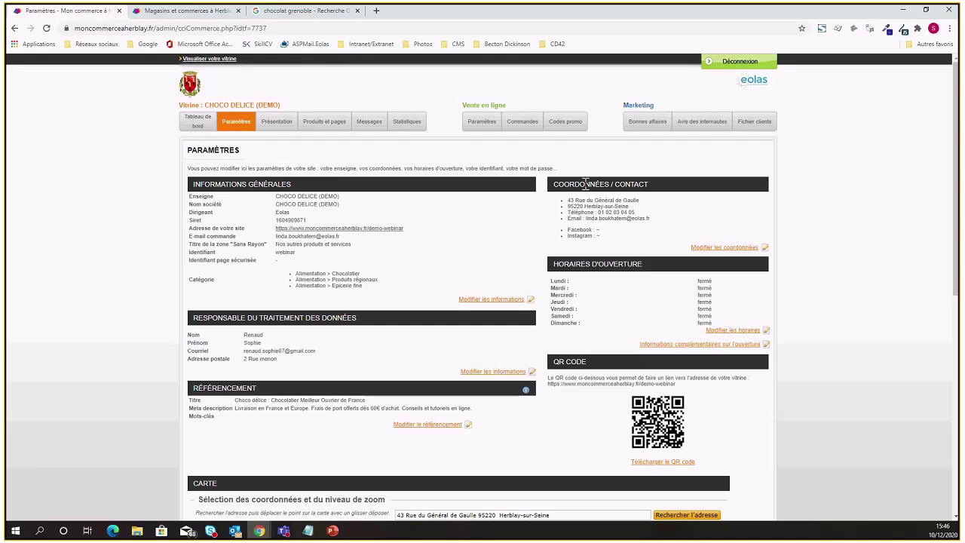
click(705, 249)
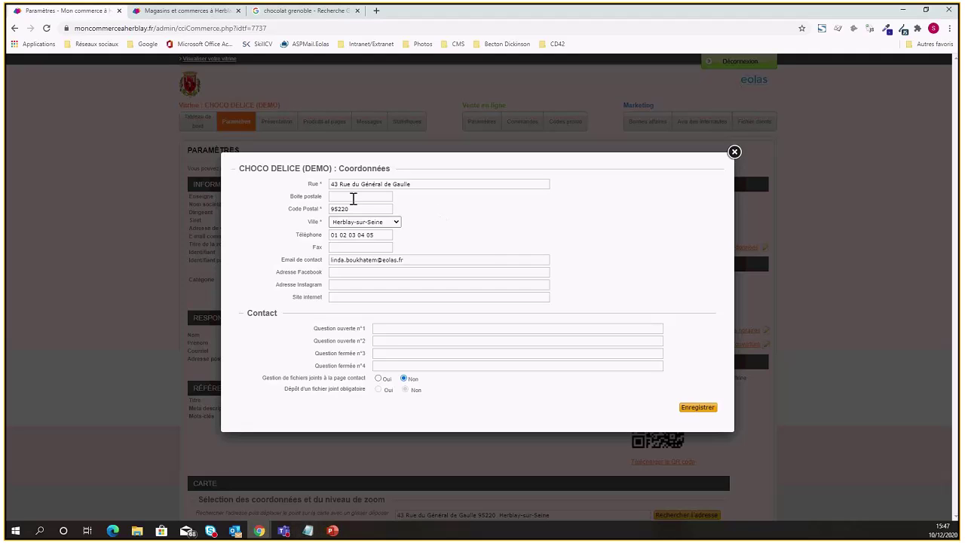
click(334, 273)
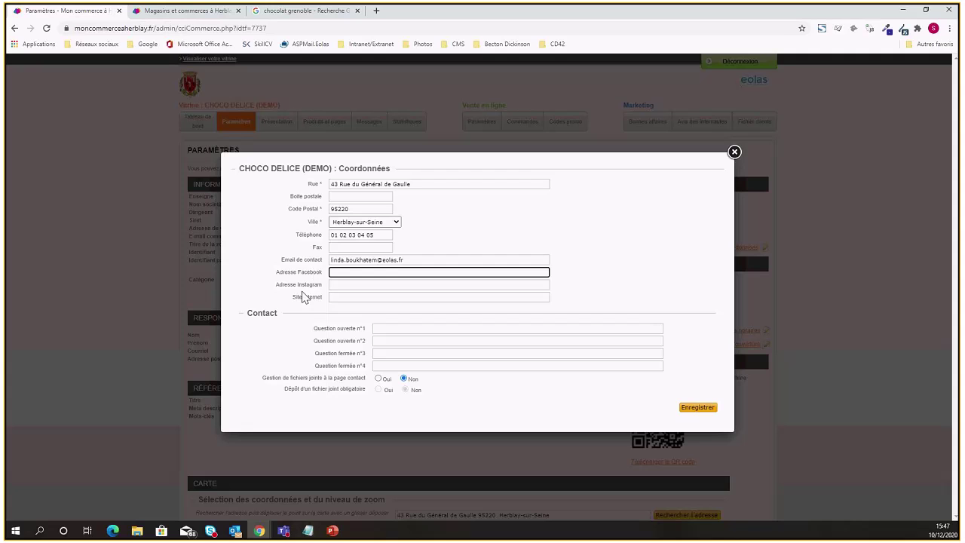
key(alt+Tab)
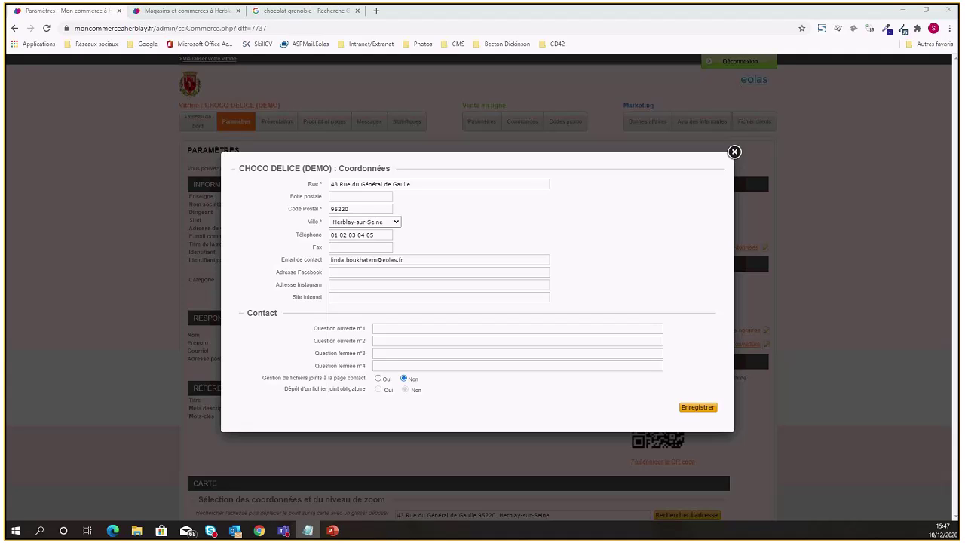
click(340, 273)
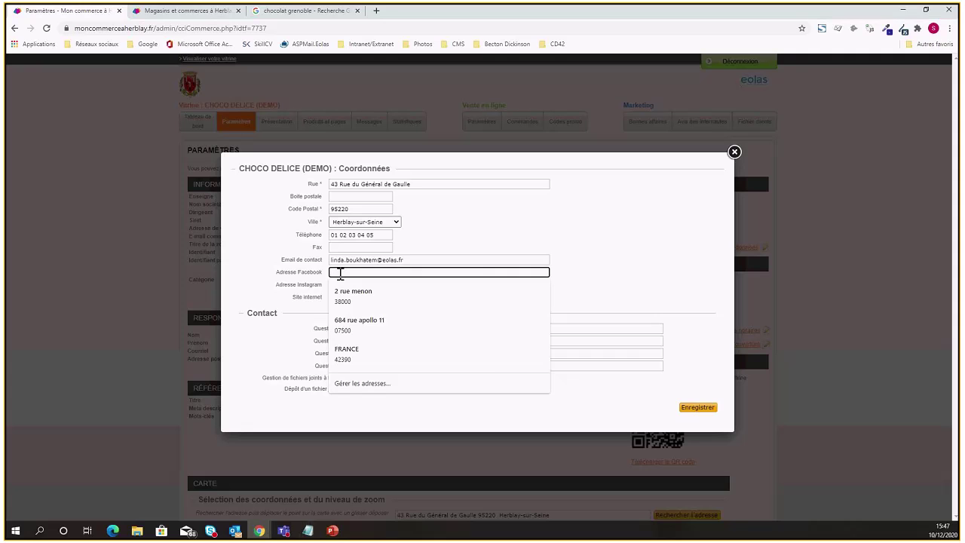
key(ctrl+v)
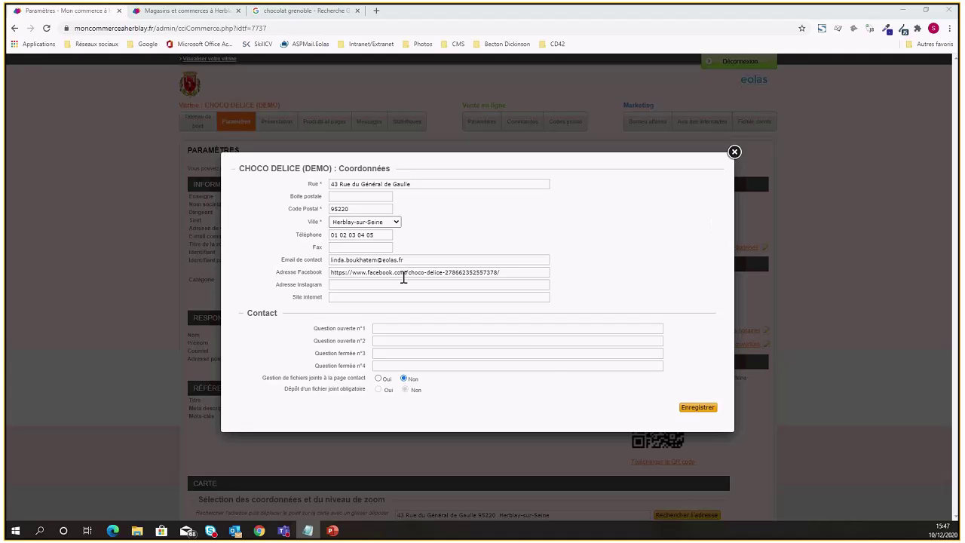
click(386, 285)
key(ctrl+v)
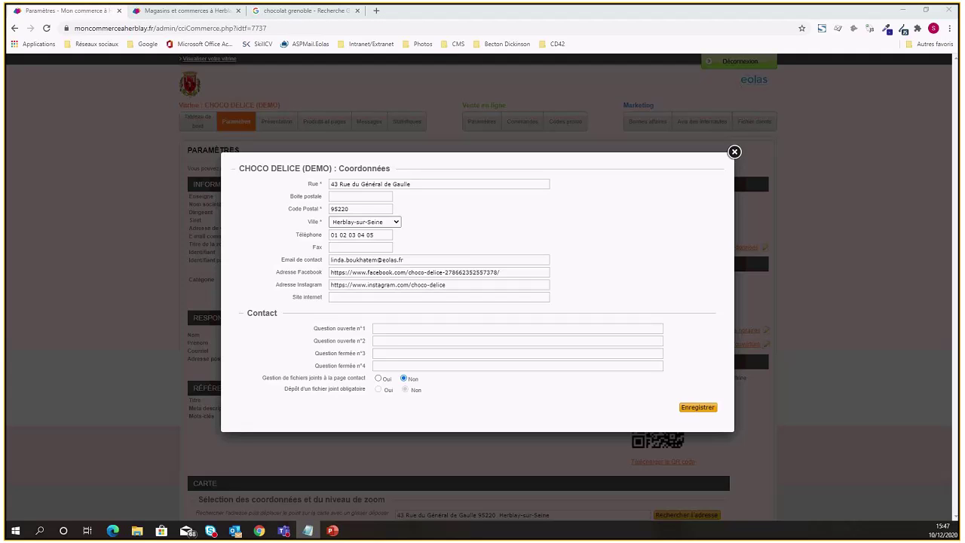
click(336, 297)
key(ctrl+v)
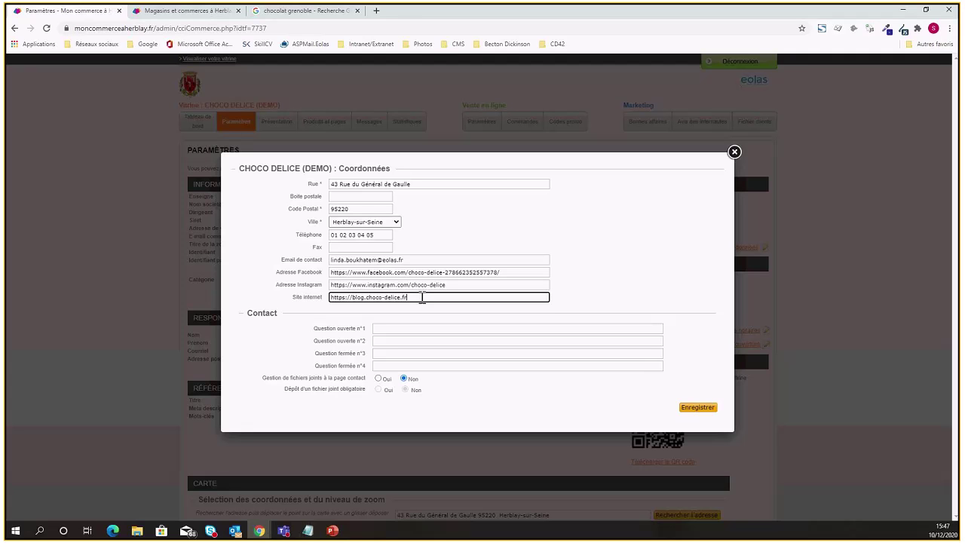
click(619, 299)
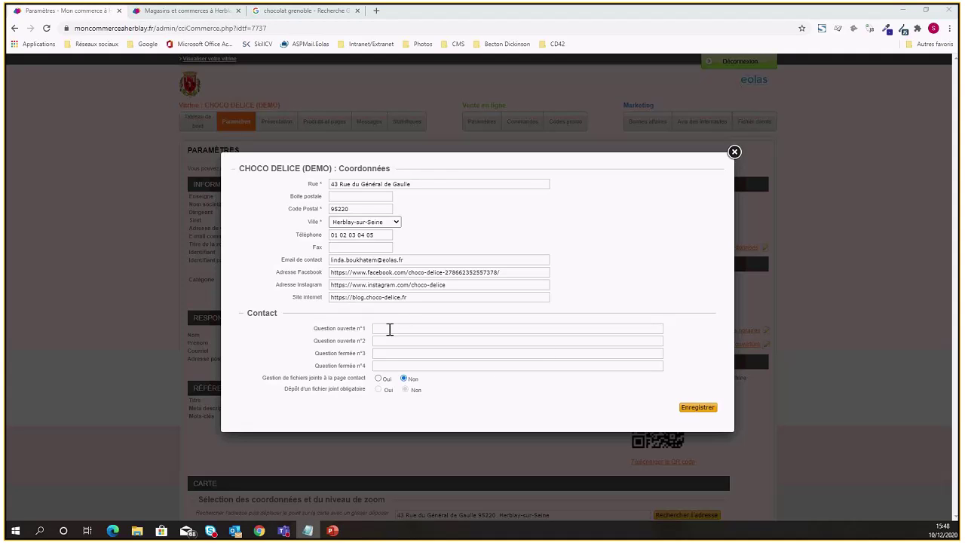
- Set the contact form's Question fermée n°3 to "Etes-vous déjà client(e) chez Choco délice ?"
click(390, 329)
click(335, 354)
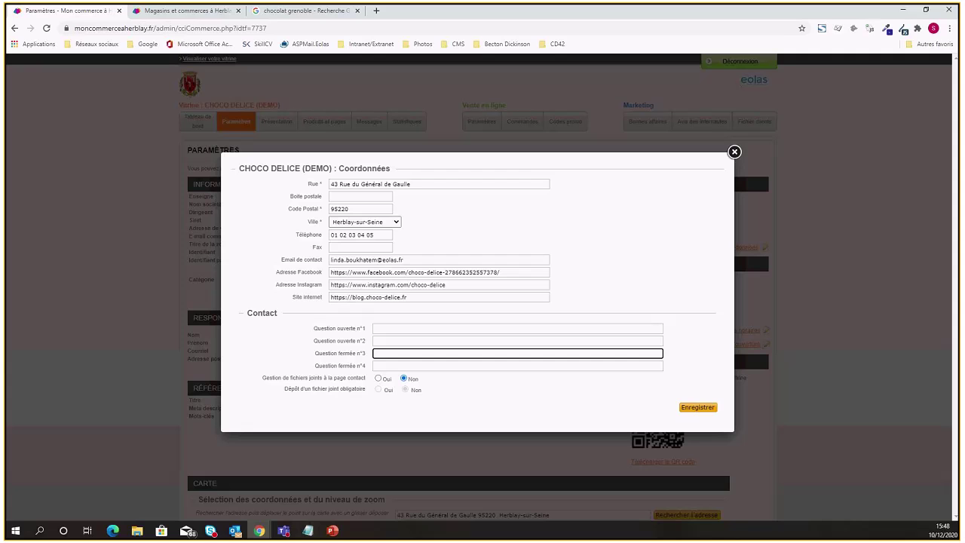
key(alt+Tab)
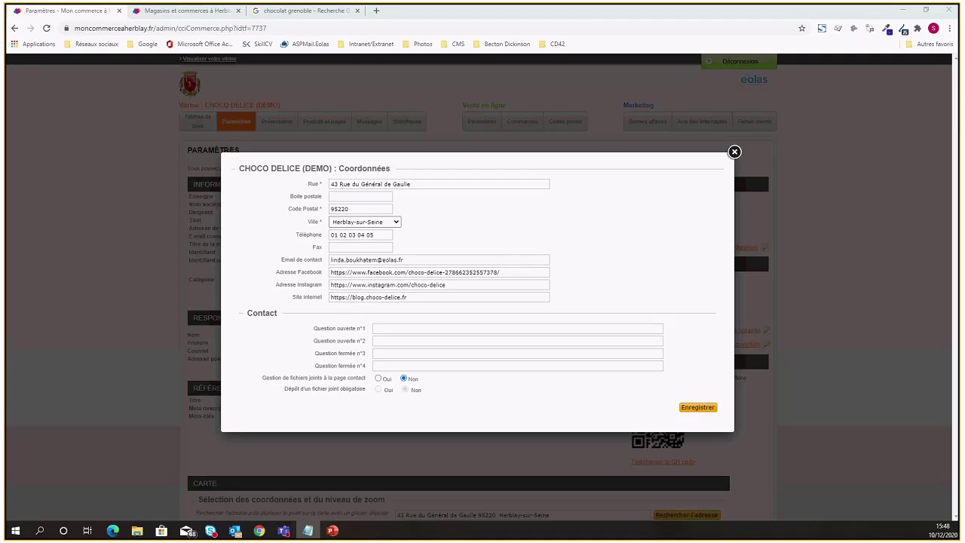
click(379, 355)
text(Etes-vous déjà client(e) chez Choco délice ?)
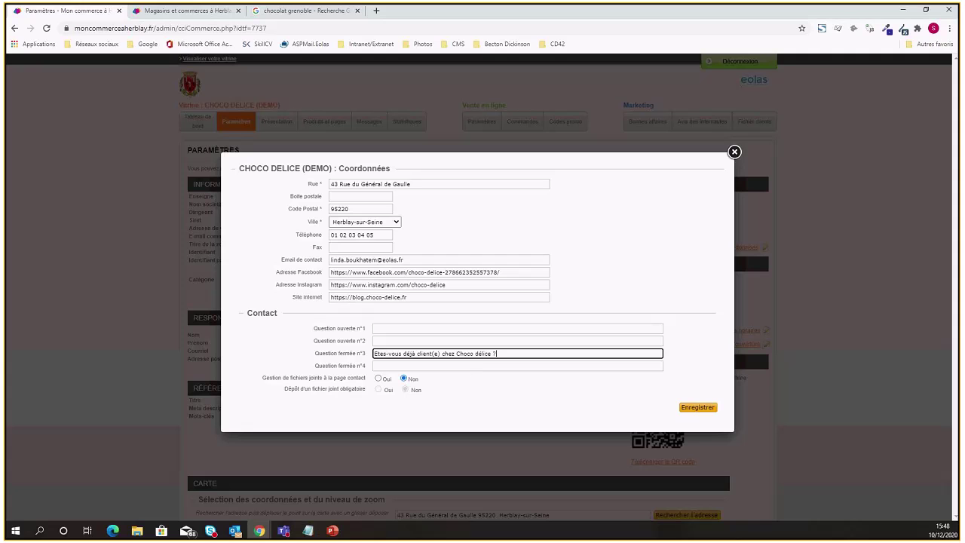
- Set Question fermée n°4 to "Souhaitez-vous recevoir nos offres spéciales ?" and save the Coordonnées form
key(alt+Tab)
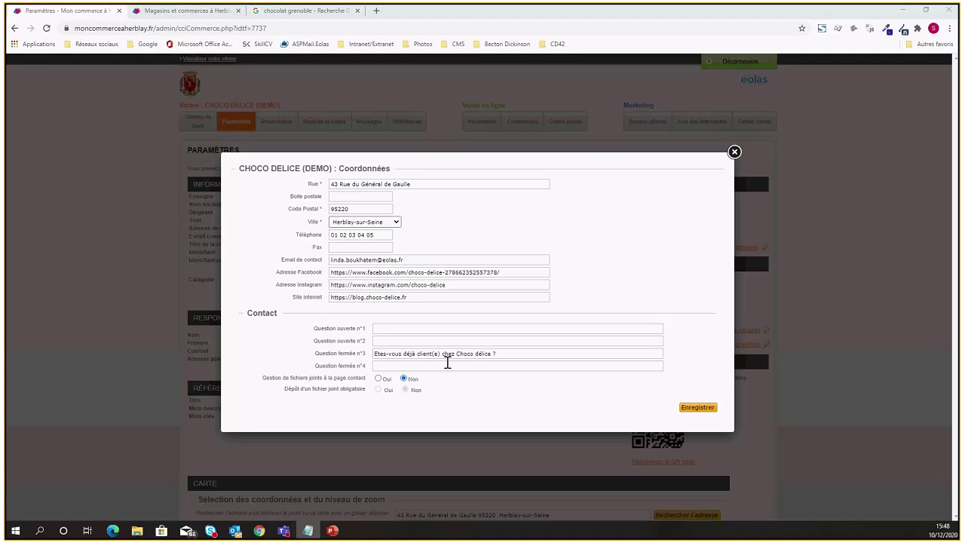
click(447, 363)
click(478, 386)
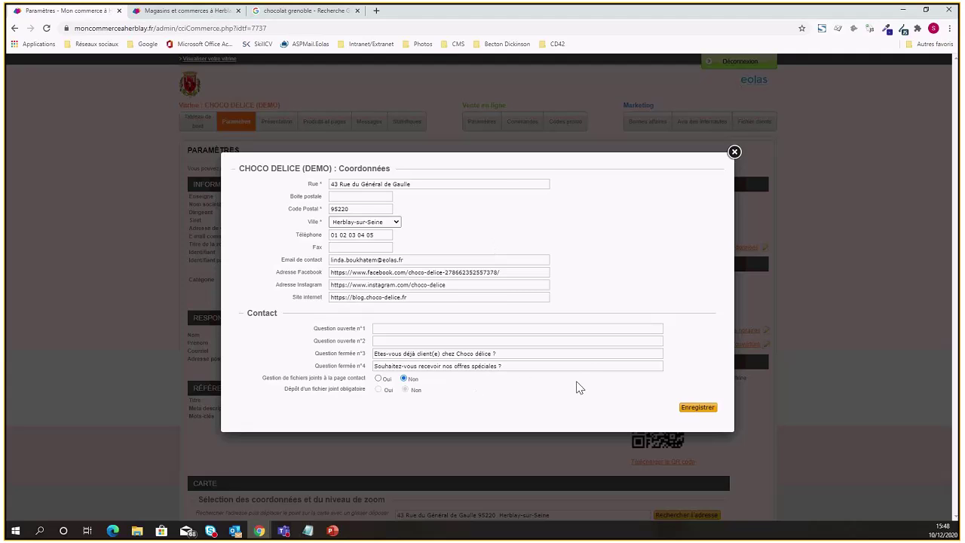
click(697, 408)
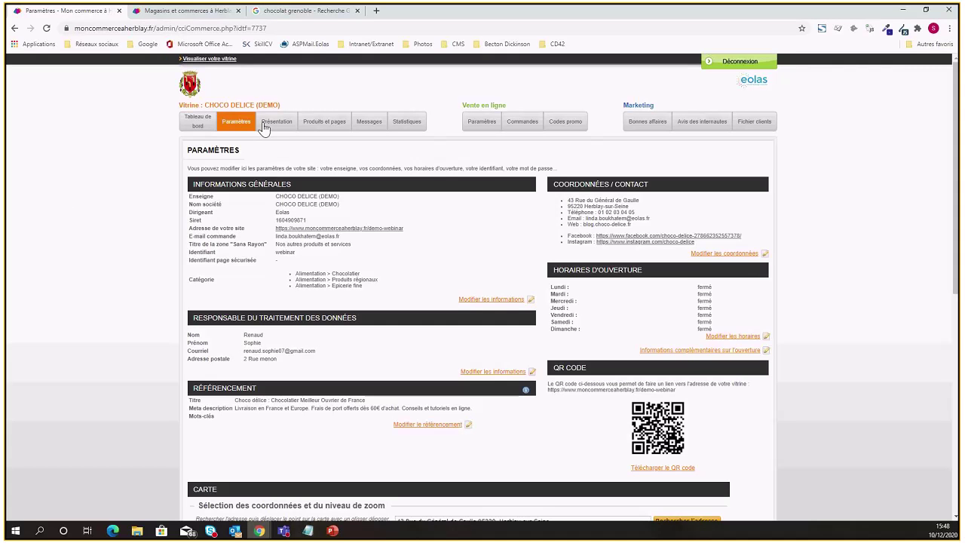
- Preview the shop's vitrine and examine its contact links and the closed questions on the Contact page
click(204, 60)
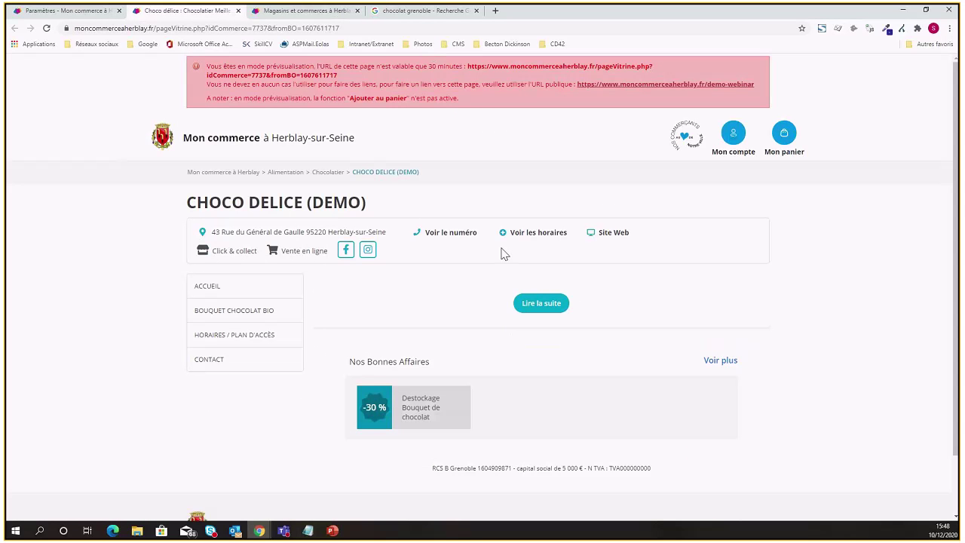
scroll(496, 249, down, 1)
scroll(482, 248, down, 1)
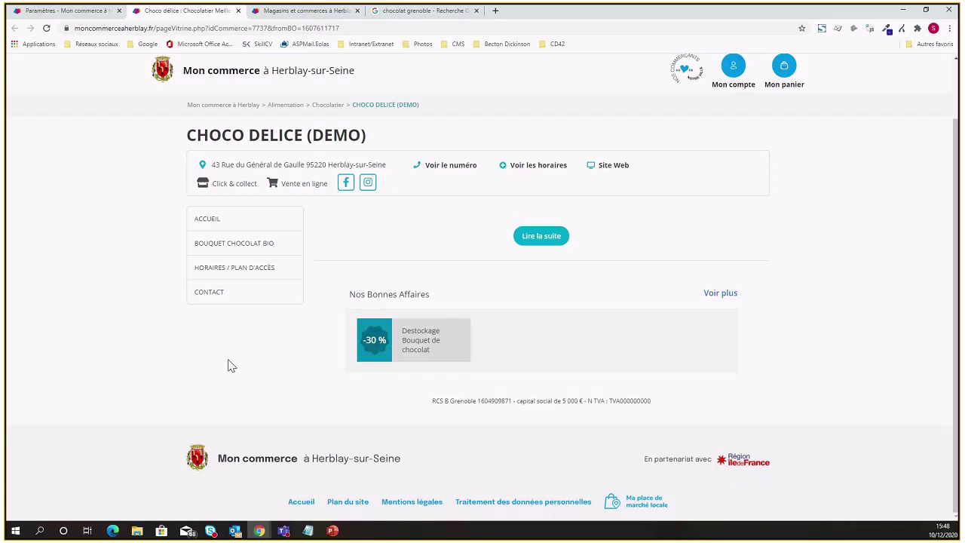
click(214, 299)
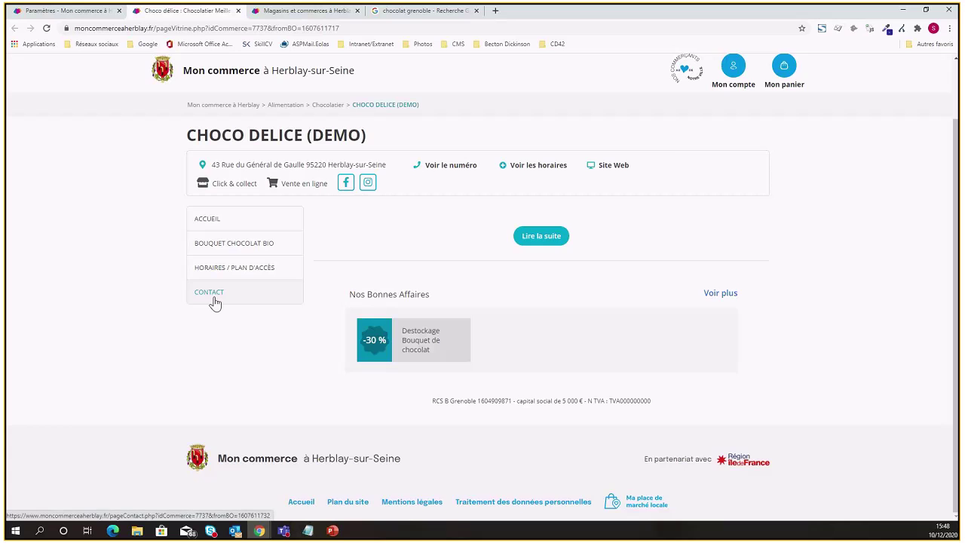
scroll(434, 328, down, 1)
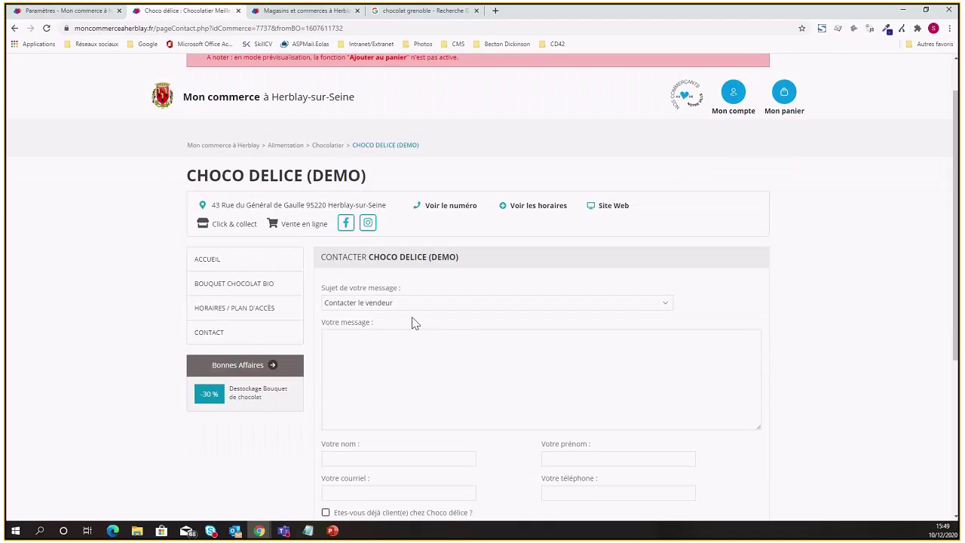
scroll(474, 310, down, 1)
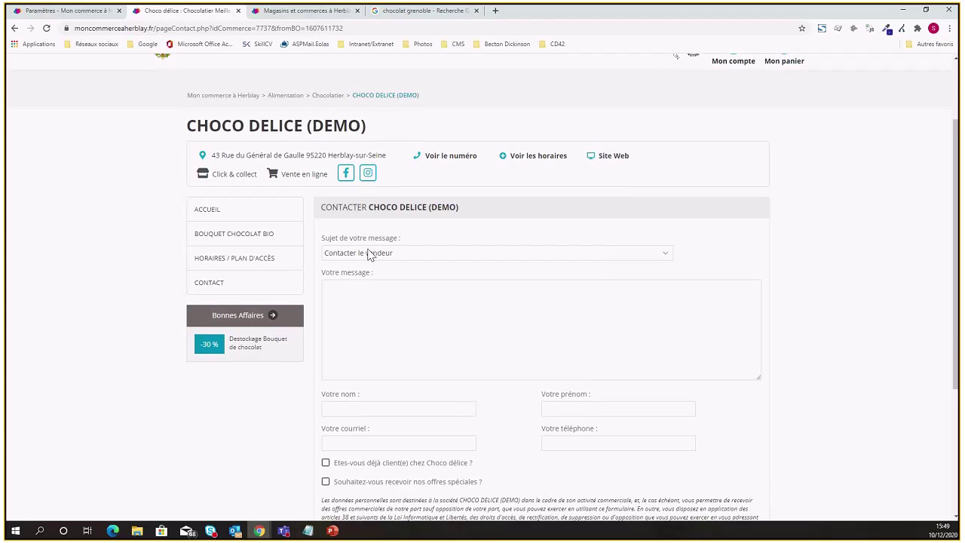
- Test the two closed-question checkboxes on the shop's contact form, clear them again and return to the shop's Paramètres page
scroll(364, 285, down, 1)
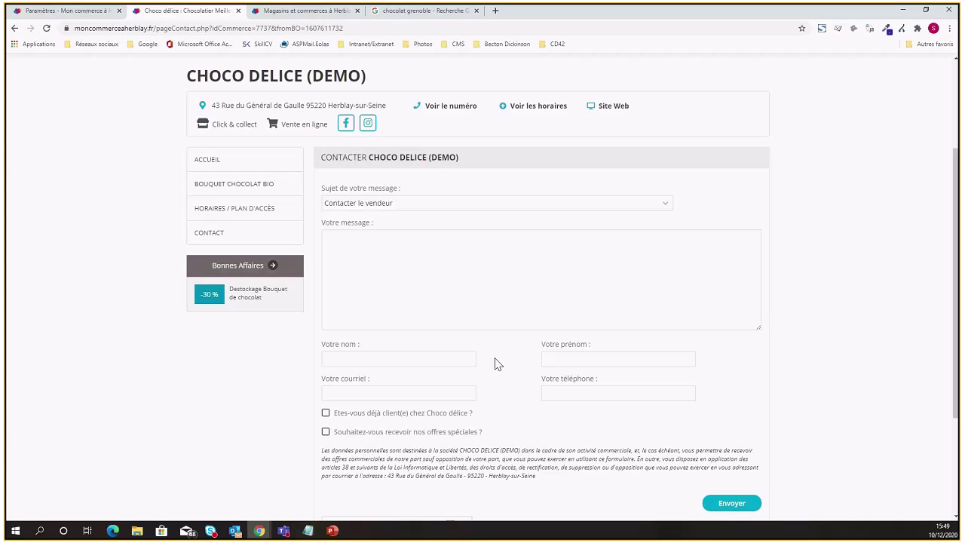
scroll(481, 362, down, 1)
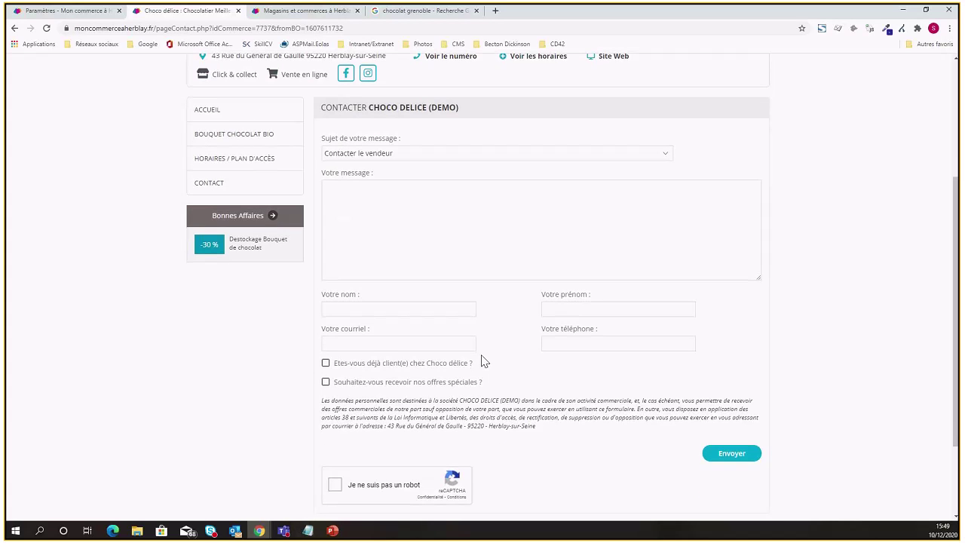
click(326, 363)
click(326, 382)
click(325, 363)
click(326, 383)
click(73, 14)
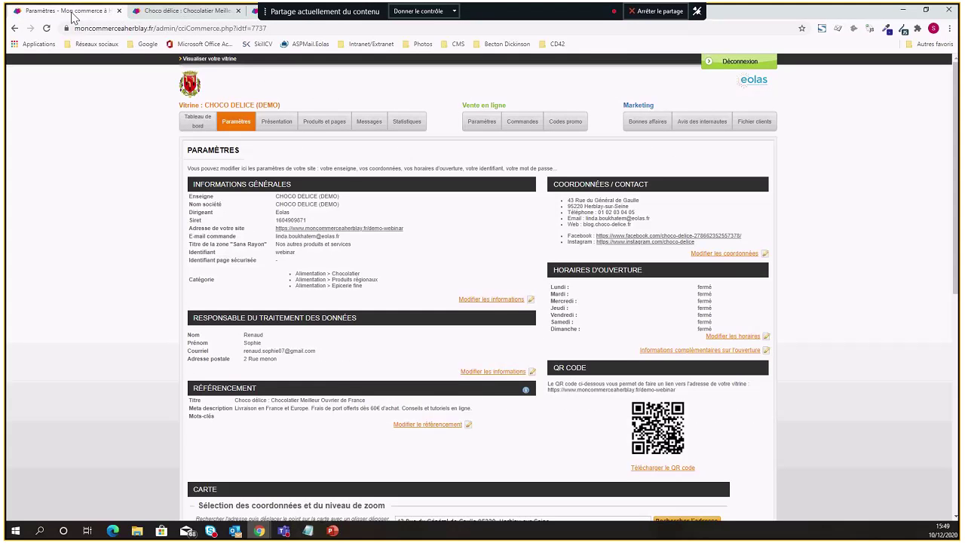
click(160, 12)
key(ctrl+shift+Tab)
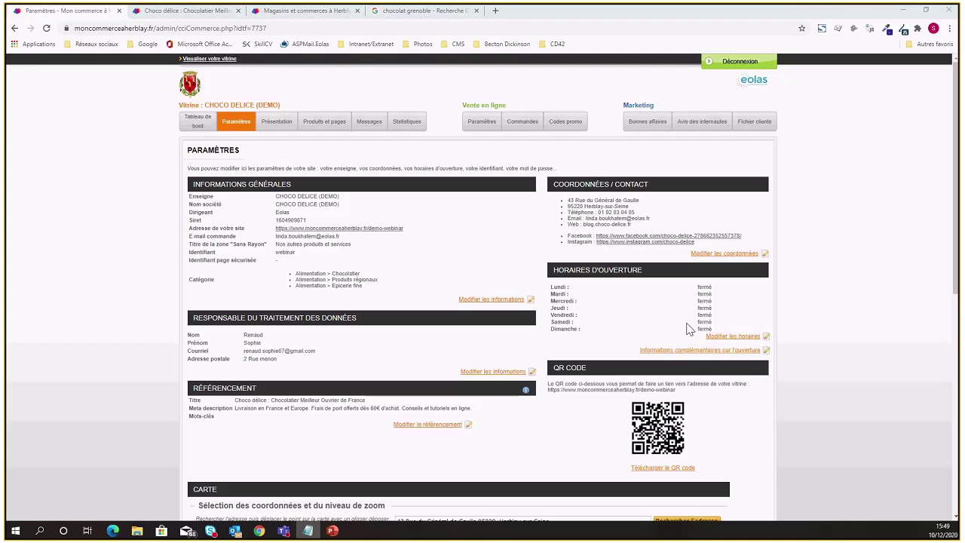
- Set the Lundi opening hours to 09h-12h and 15h-19h and copy them to the whole week
click(729, 340)
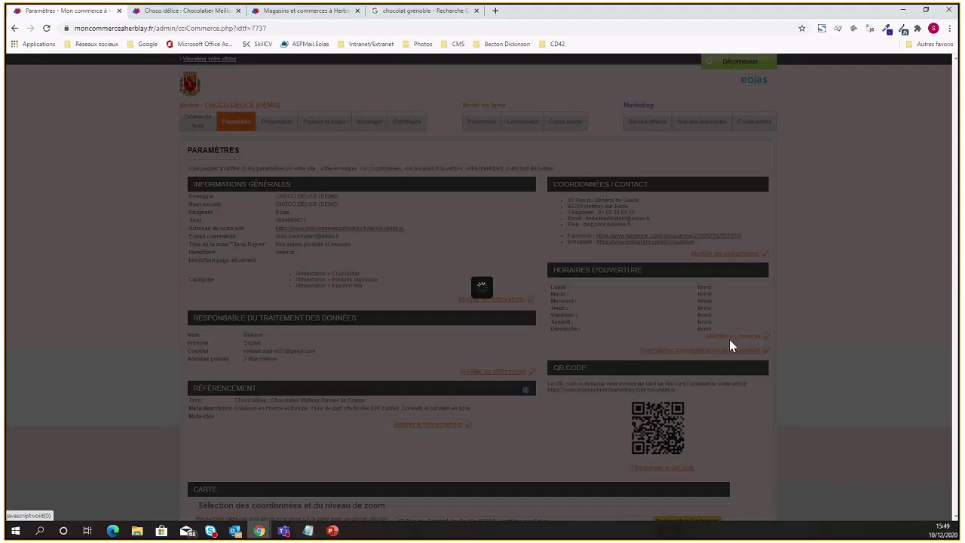
click(348, 244)
click(347, 244)
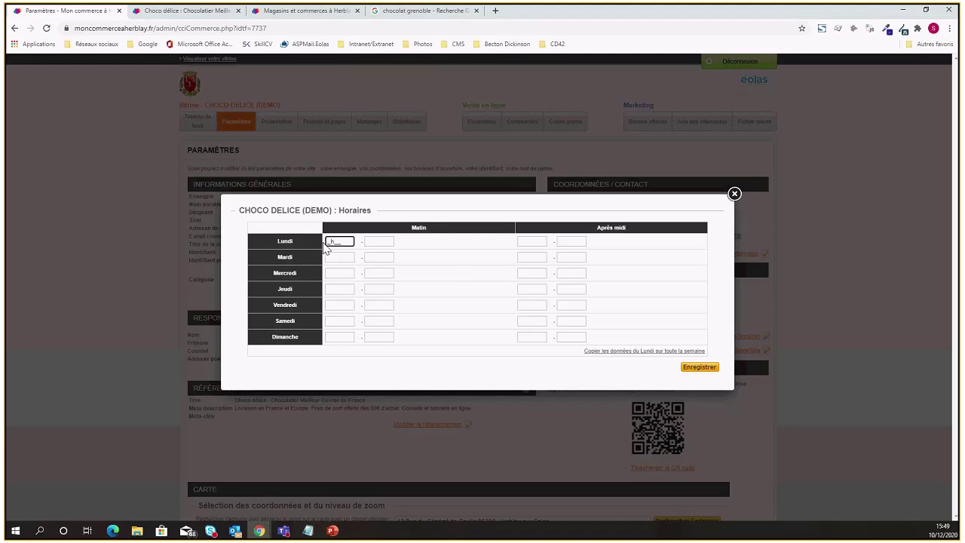
text(09h)
click(391, 240)
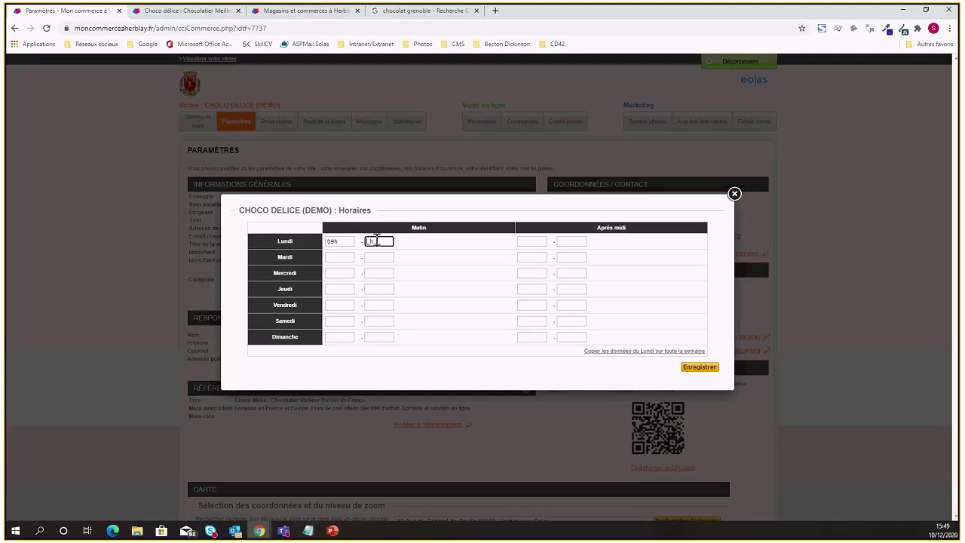
text(12h)
click(494, 248)
click(527, 241)
text(15h)
click(566, 242)
text(19h)
click(722, 264)
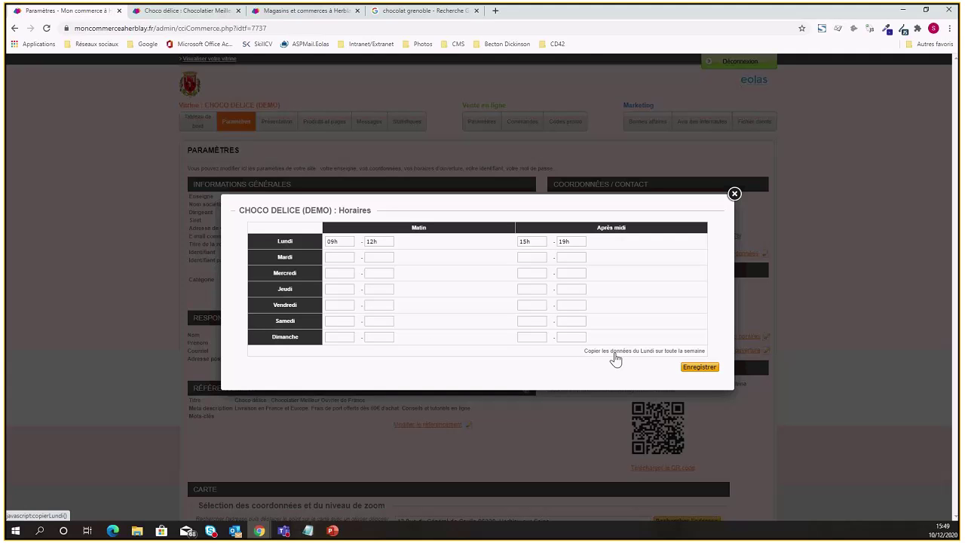
click(614, 356)
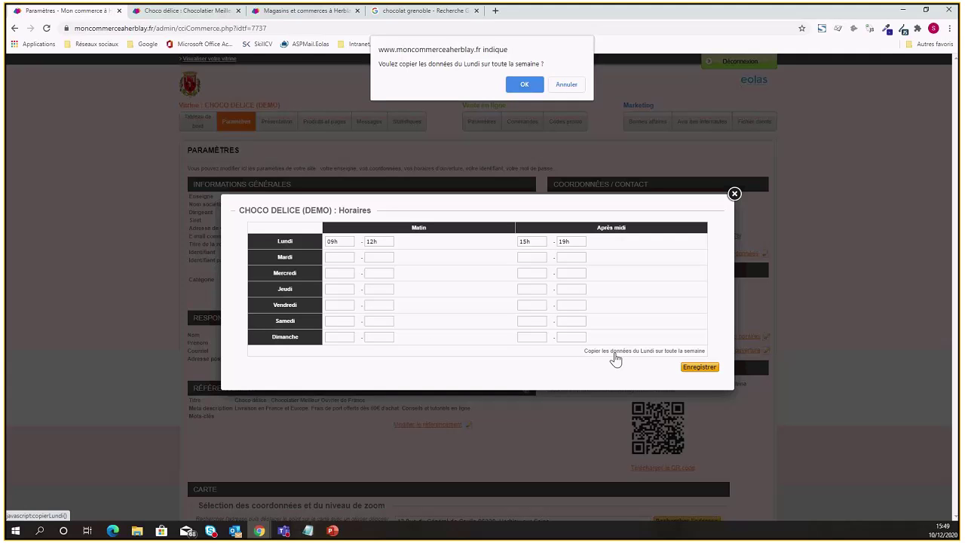
click(524, 88)
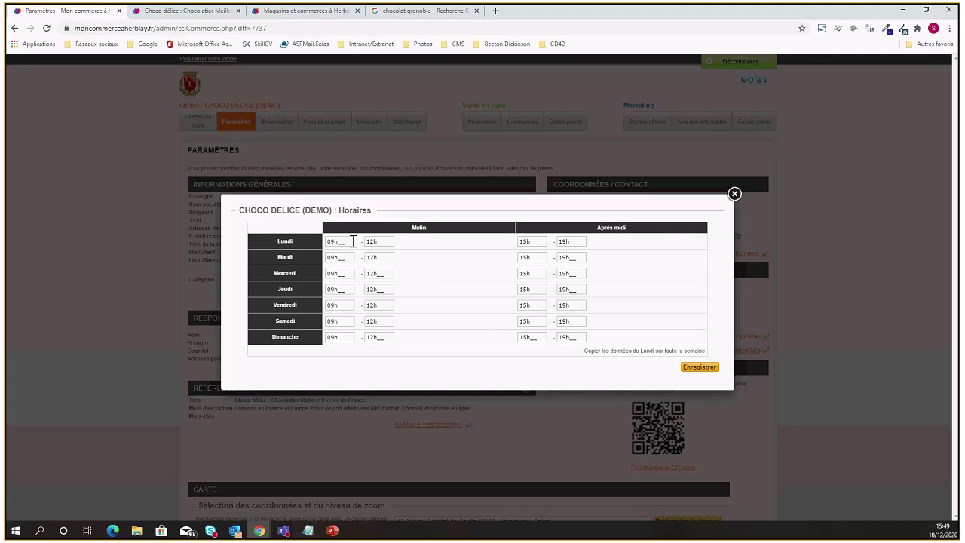
- Clear all morning and afternoon hours for Dimanche and save the Horaires form
click(353, 339)
drag(345, 339, 309, 341)
click(338, 340)
key(BackSpace)
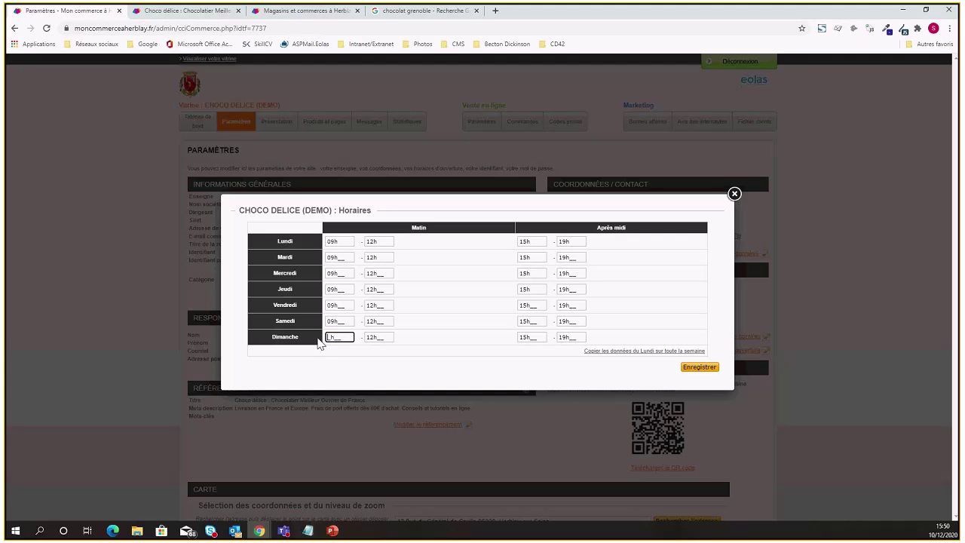
double_click(387, 335)
key(BackSpace)
drag(539, 336, 514, 342)
key(BackSpace)
drag(584, 337, 553, 338)
key(BackSpace)
click(694, 368)
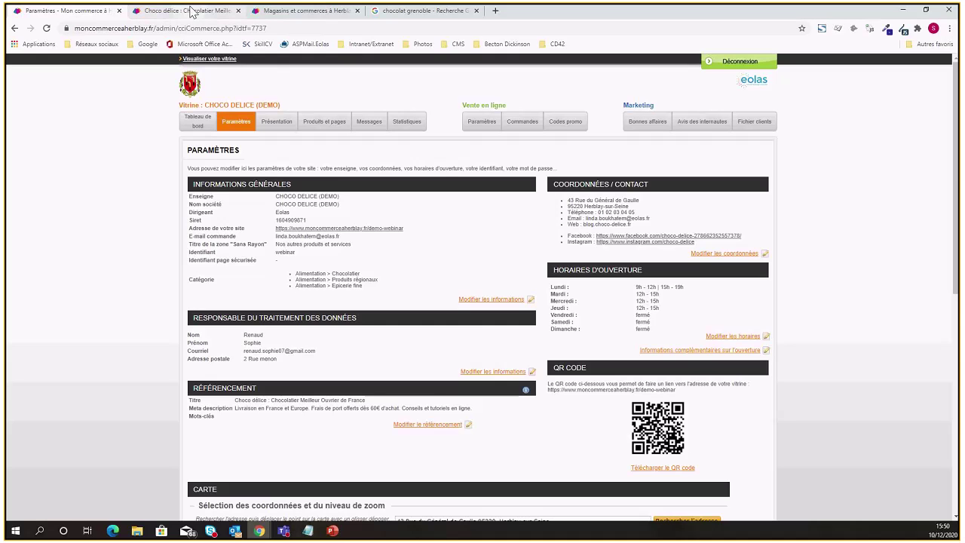
- Check the opening hours shown on the vitrine preview, then return to the shop's Paramètres page
click(189, 10)
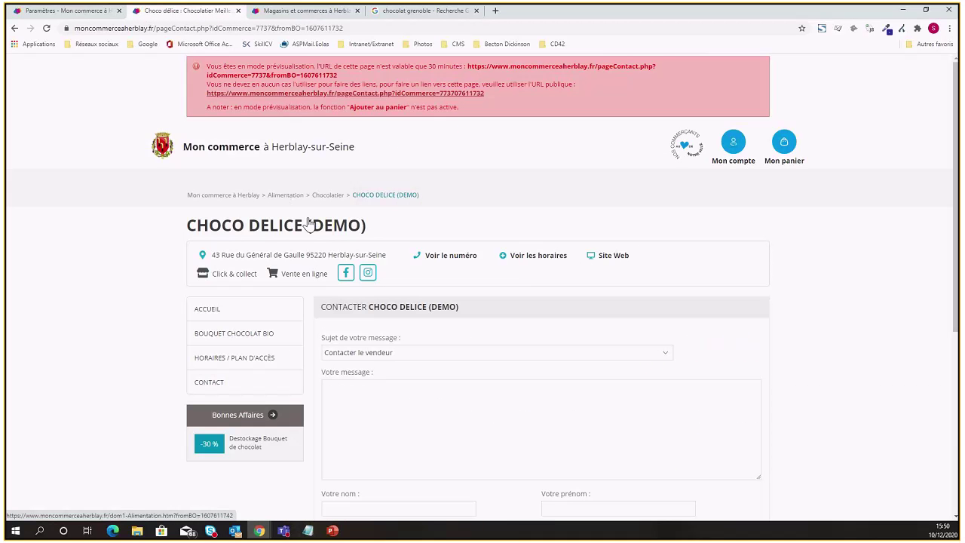
click(531, 259)
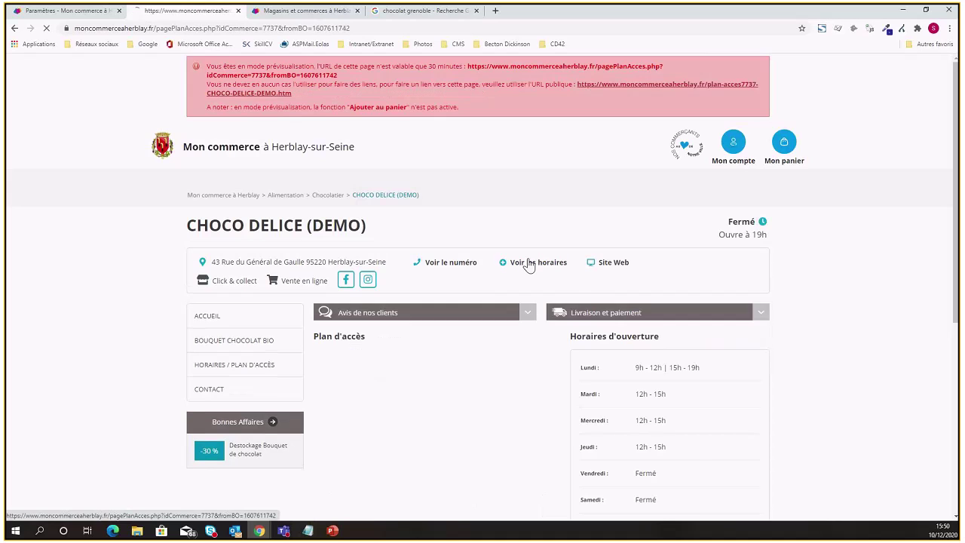
scroll(603, 287, down, 1)
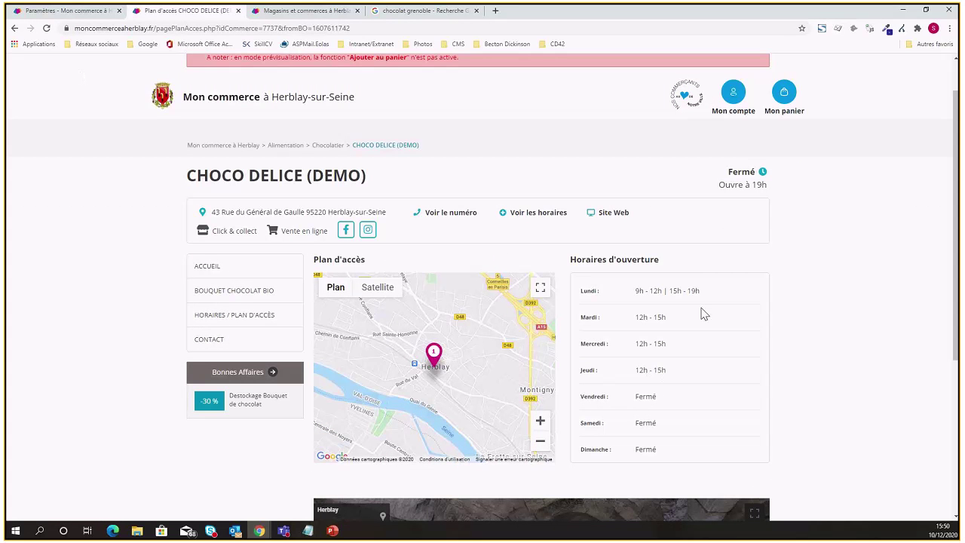
click(55, 13)
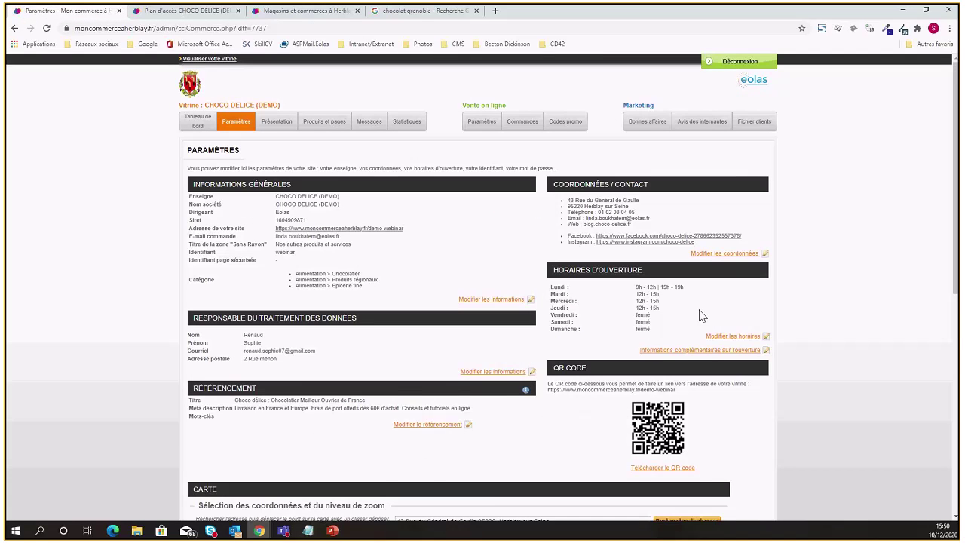
- View the text editor for Informations complémentaires sur l'ouverture and close it without entering anything
scroll(688, 312, down, 1)
scroll(687, 312, down, 1)
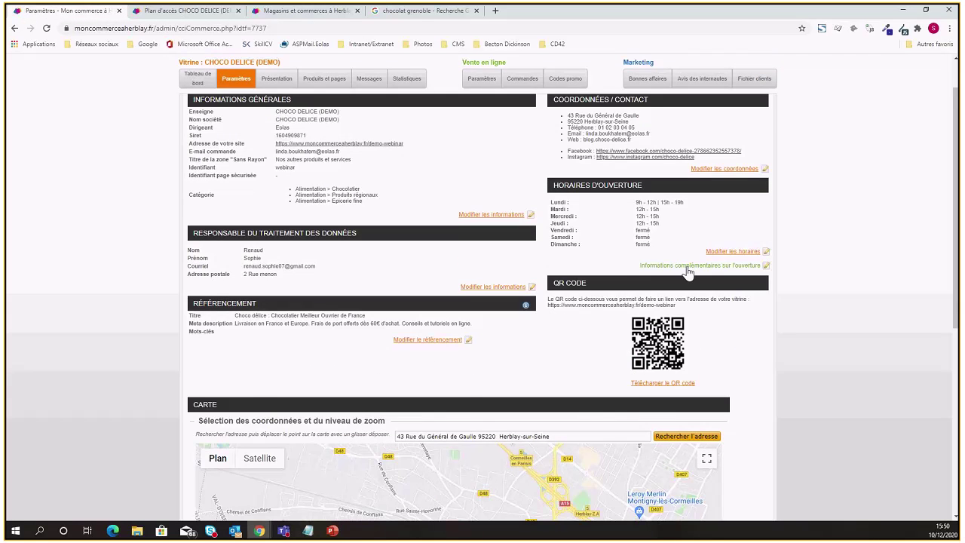
scroll(687, 273, up, 2)
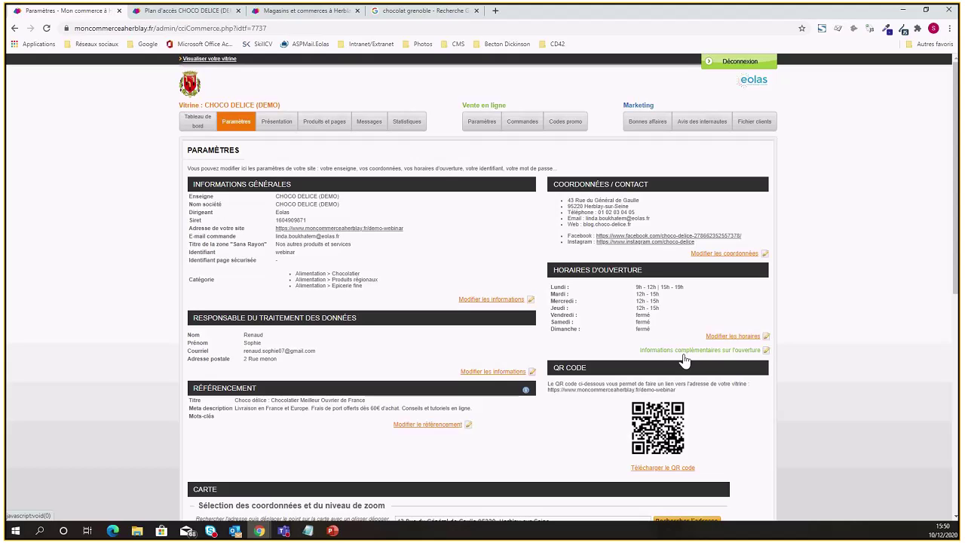
click(683, 351)
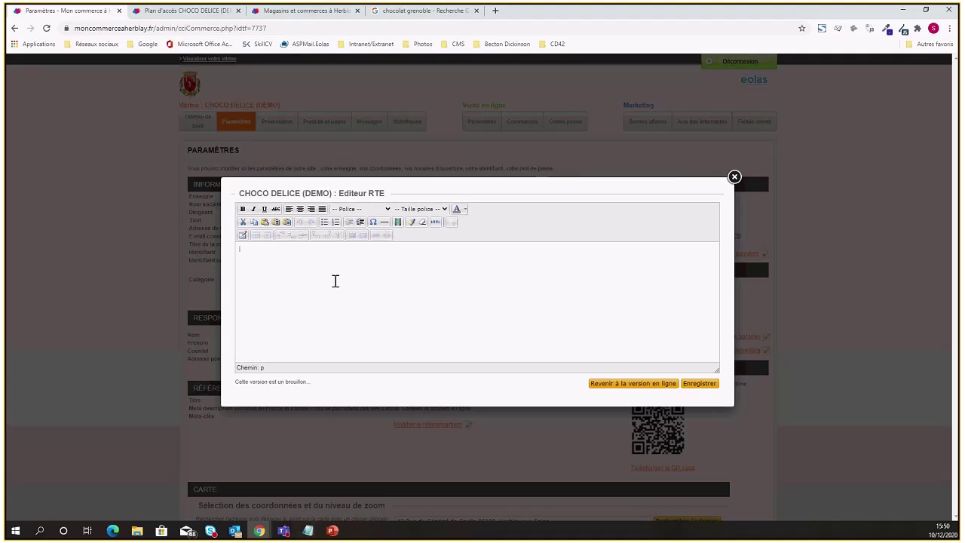
click(735, 177)
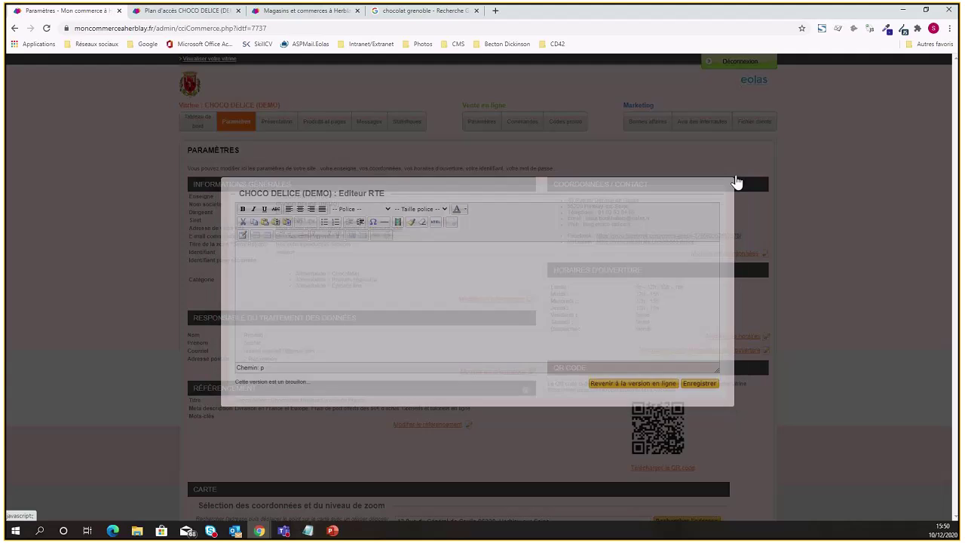
- Search for the shop's address in the Carte section and zoom the map in on its marker
scroll(387, 307, down, 1)
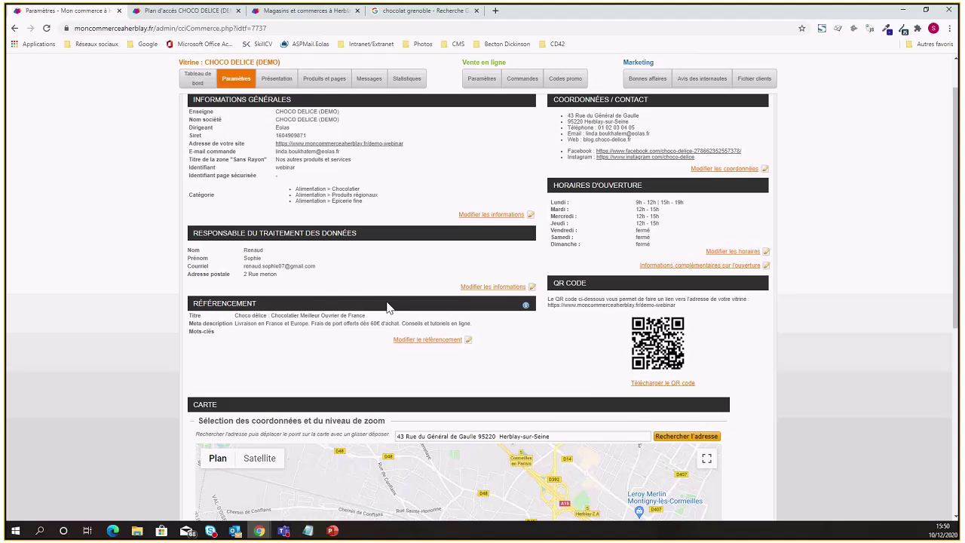
scroll(388, 307, down, 1)
scroll(403, 301, down, 1)
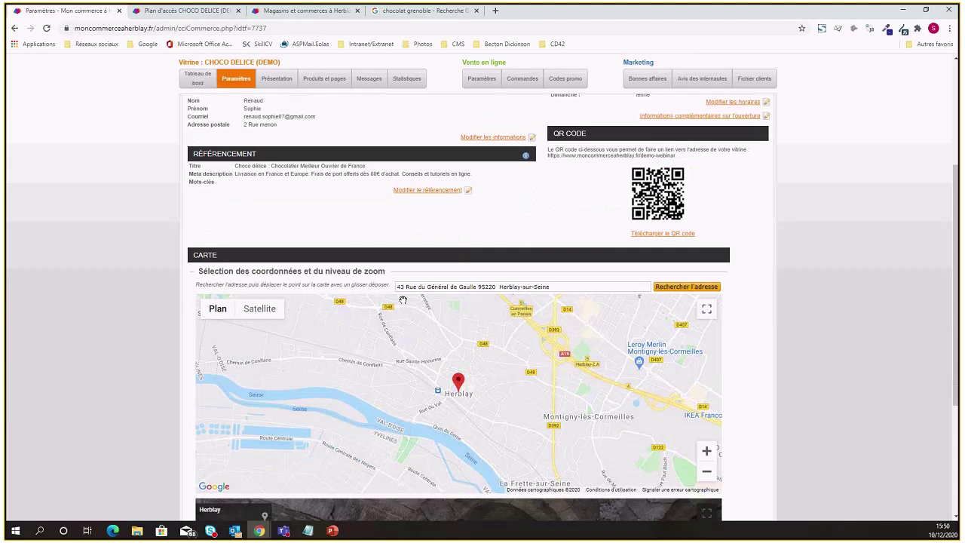
scroll(773, 325, down, 1)
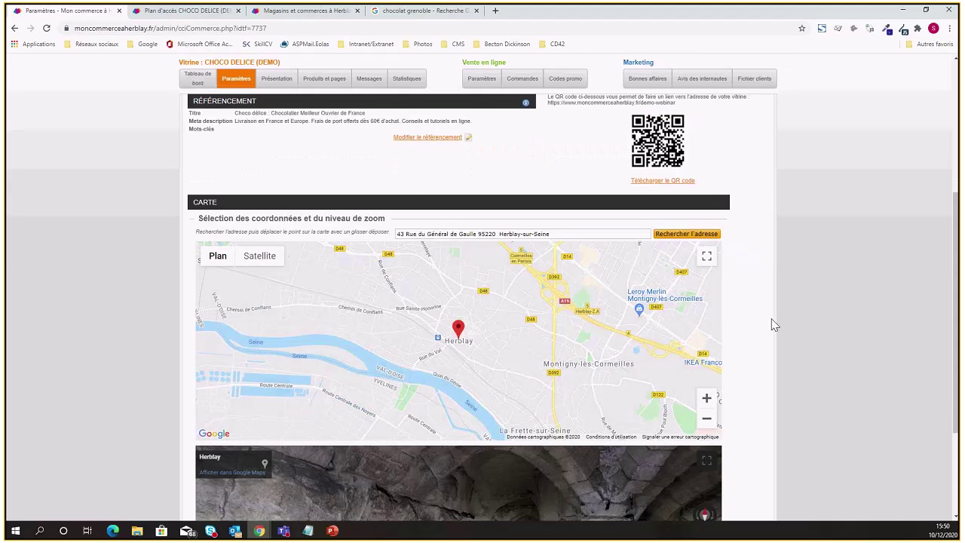
scroll(773, 325, down, 1)
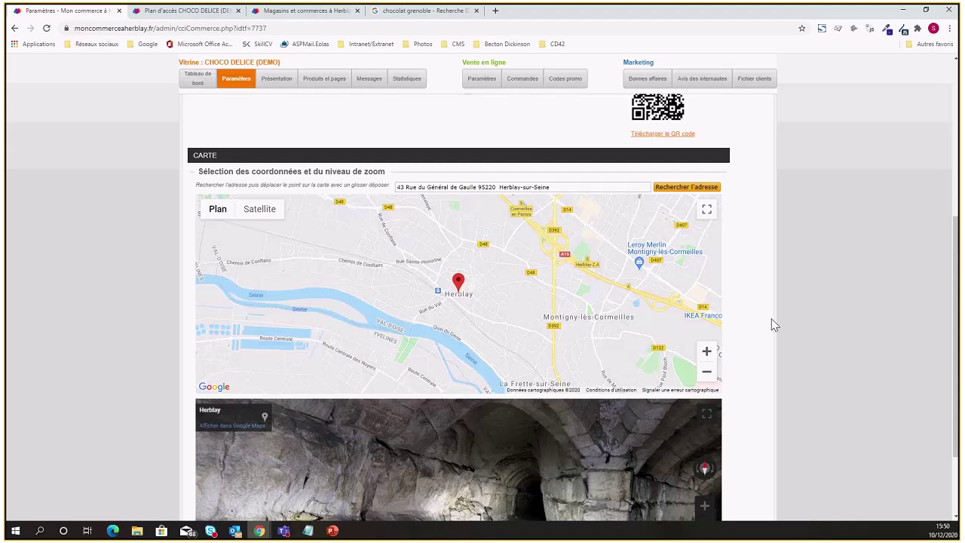
click(561, 188)
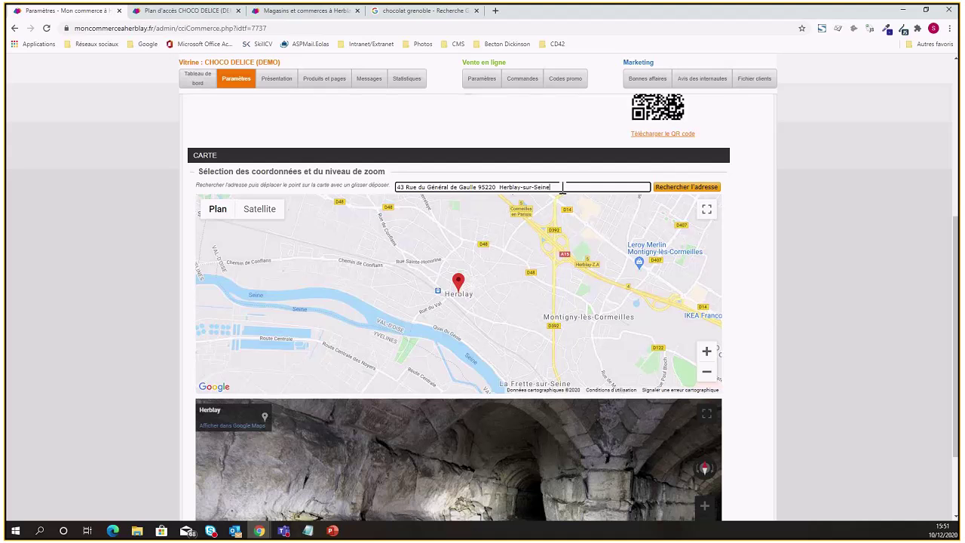
click(657, 190)
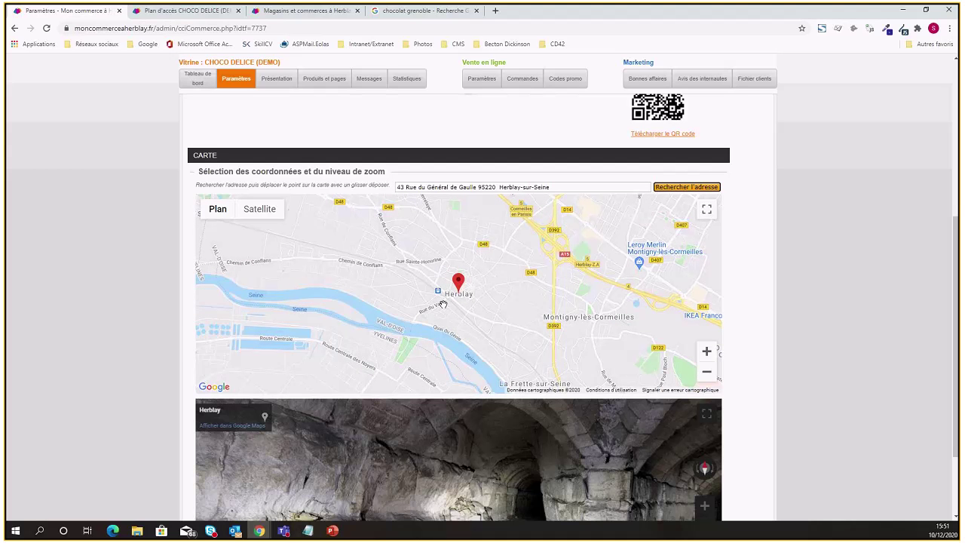
double_click(707, 352)
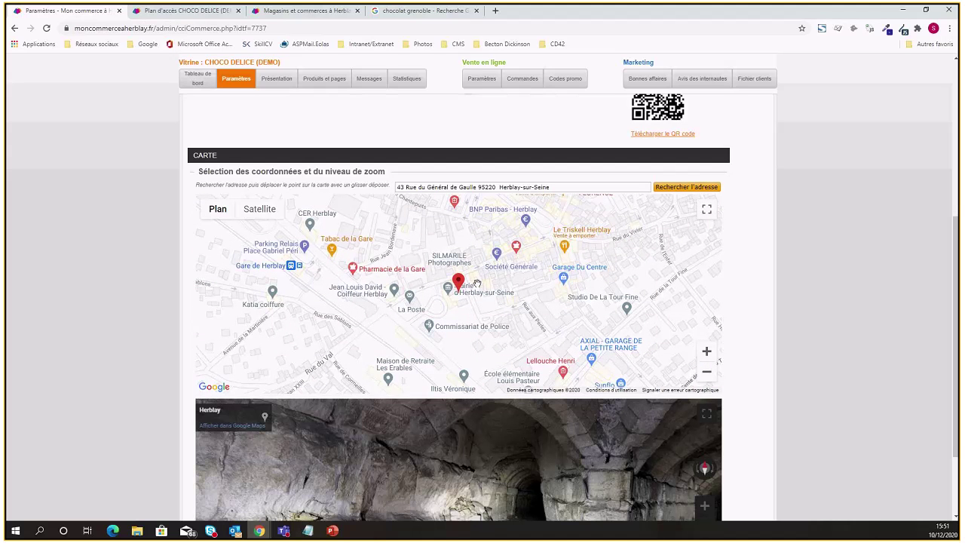
- Try to reposition the shop's marker on the map west of the Mairie, just north of La Poste
mouse_move(460, 284)
mouse_down()
mouse_move(423, 272)
mouse_move(427, 253)
mouse_move(460, 284)
mouse_up()
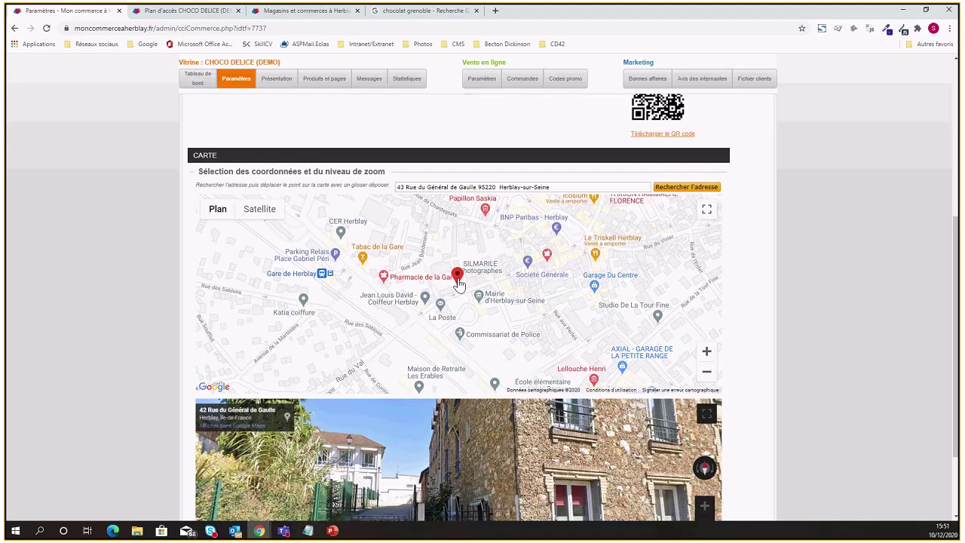
mouse_move(455, 278)
mouse_down()
mouse_move(472, 280)
mouse_move(455, 284)
mouse_up()
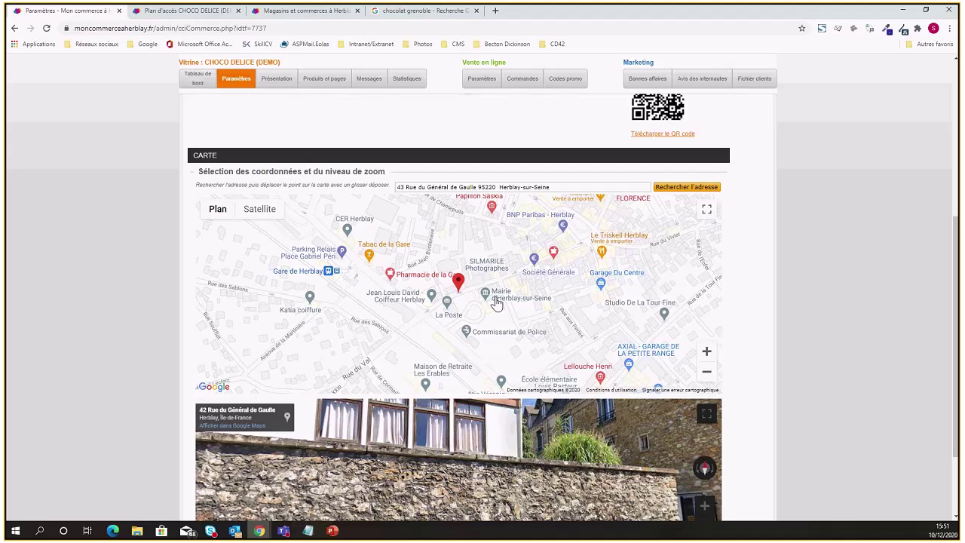
click(573, 189)
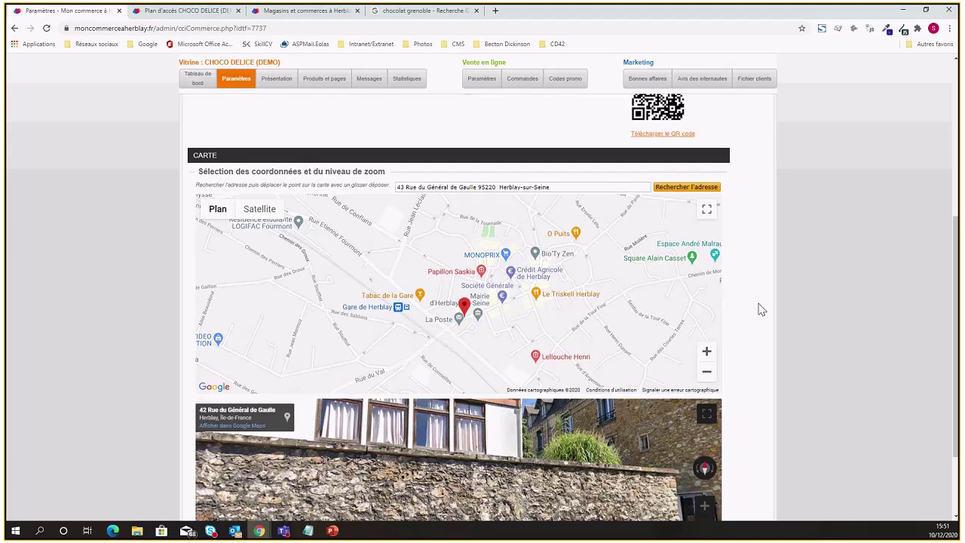
drag(956, 247, 952, 278)
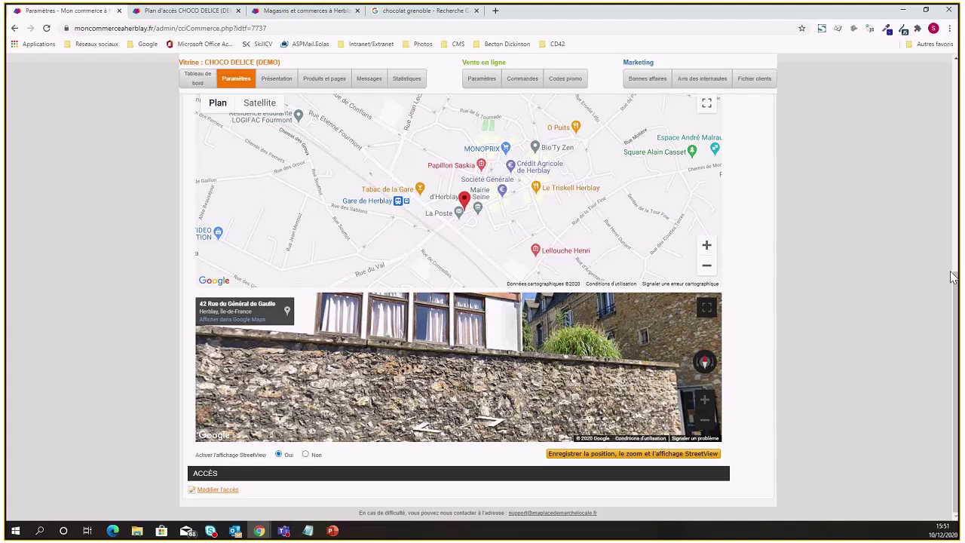
scroll(524, 222, up, 1)
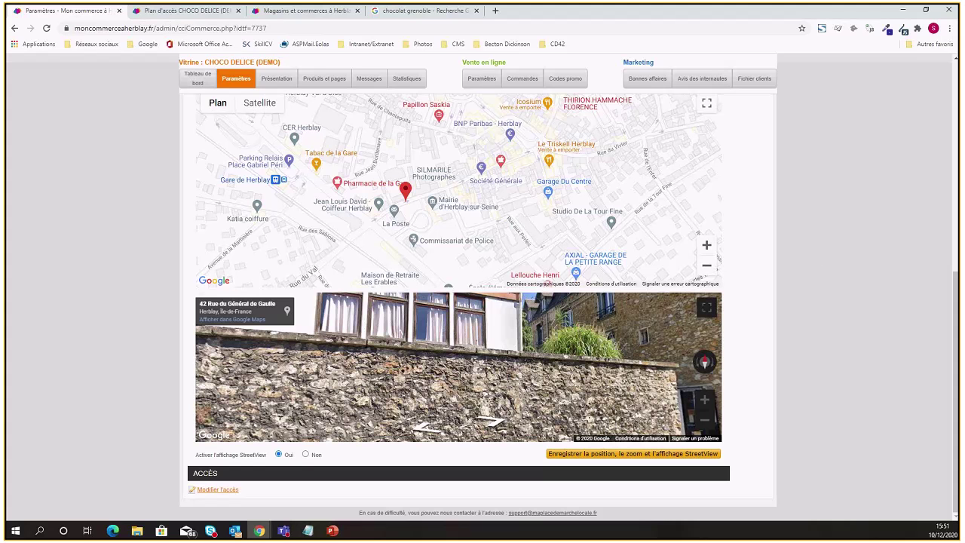
mouse_move(956, 267)
mouse_down()
mouse_move(956, 219)
mouse_move(955, 299)
mouse_up()
- Place the marker back at the shop's address, set the StreetView display to Non and save the map settings
click(698, 183)
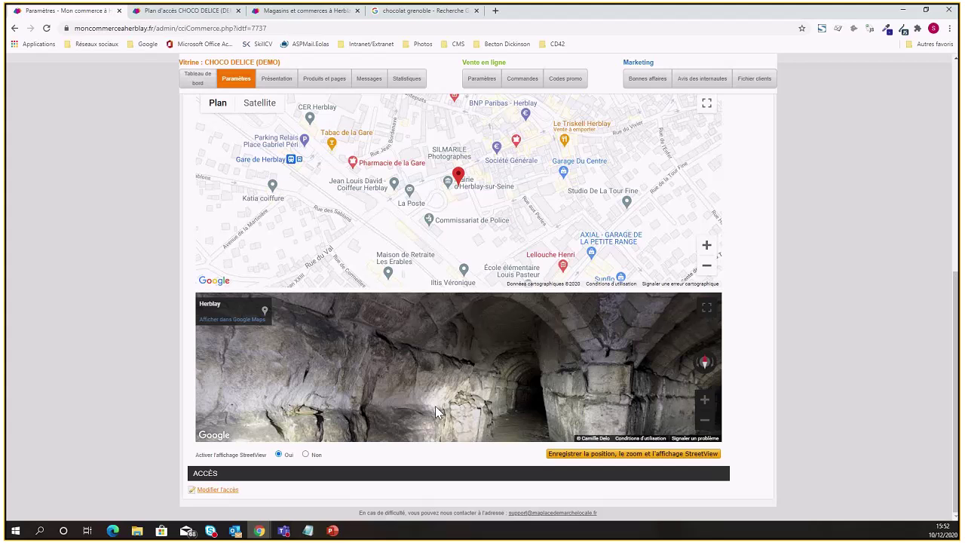
click(306, 455)
click(279, 455)
click(306, 455)
click(603, 457)
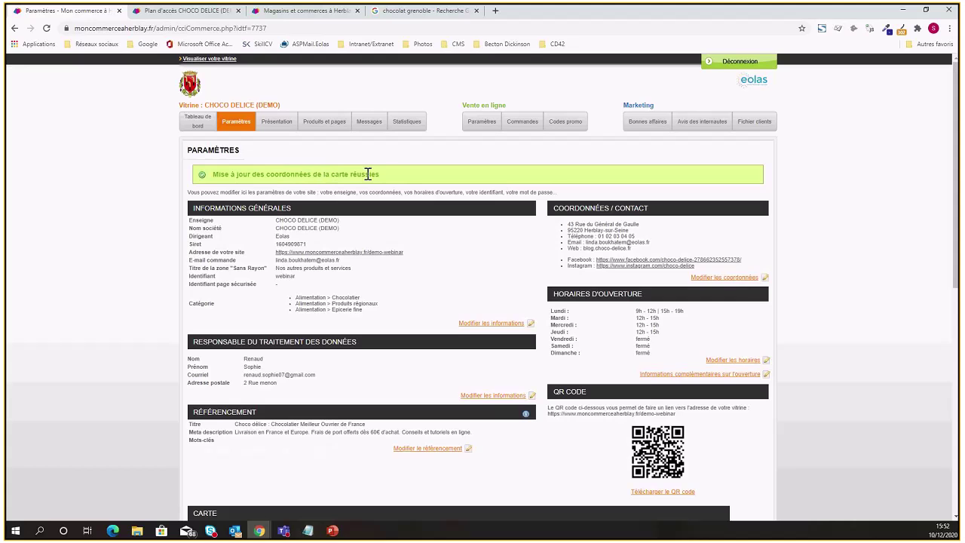
scroll(449, 245, down, 5)
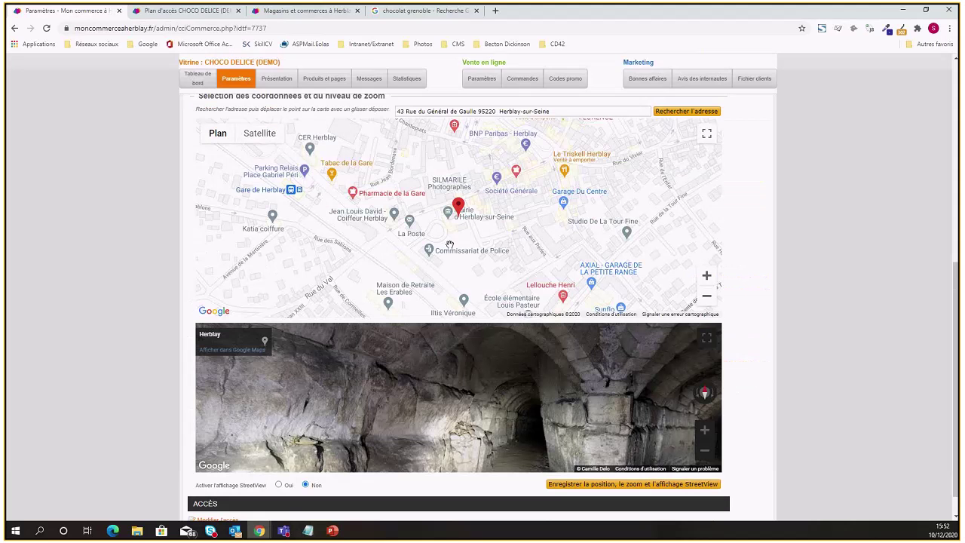
- Save Accès as "Notre boutique est située à Herblay, dans le quartier de la mairie. Pour y accéder : Bus ligne 12 - stationnement possible en face de la mairie."
click(388, 384)
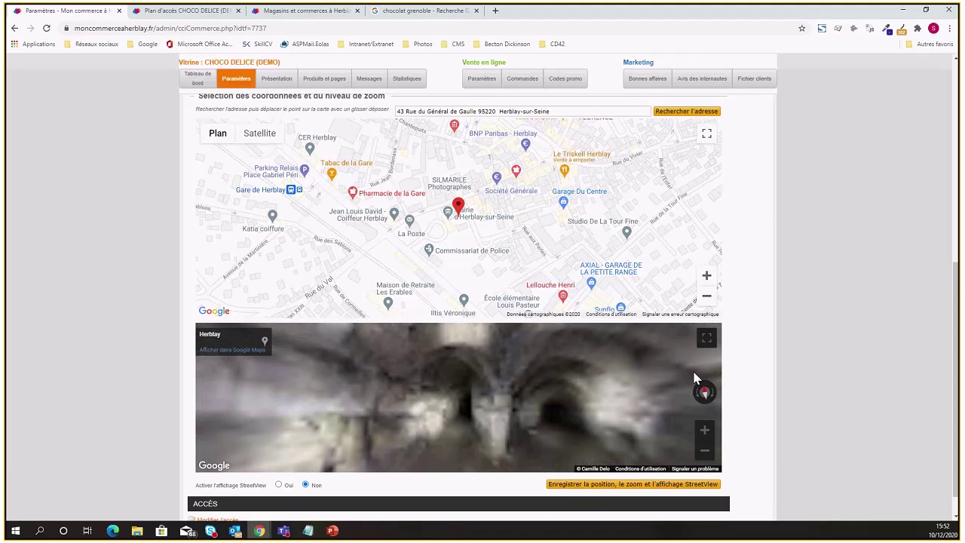
scroll(804, 320, down, 1)
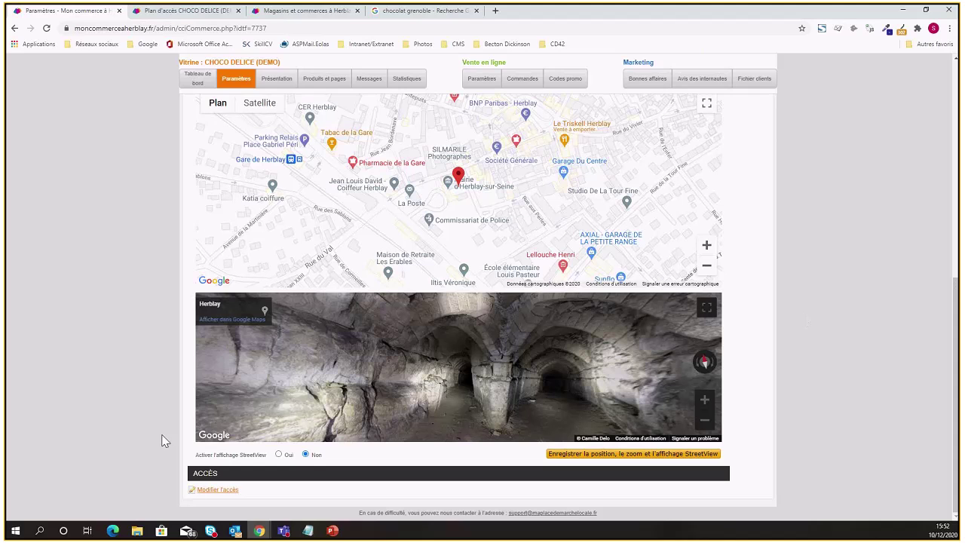
click(215, 494)
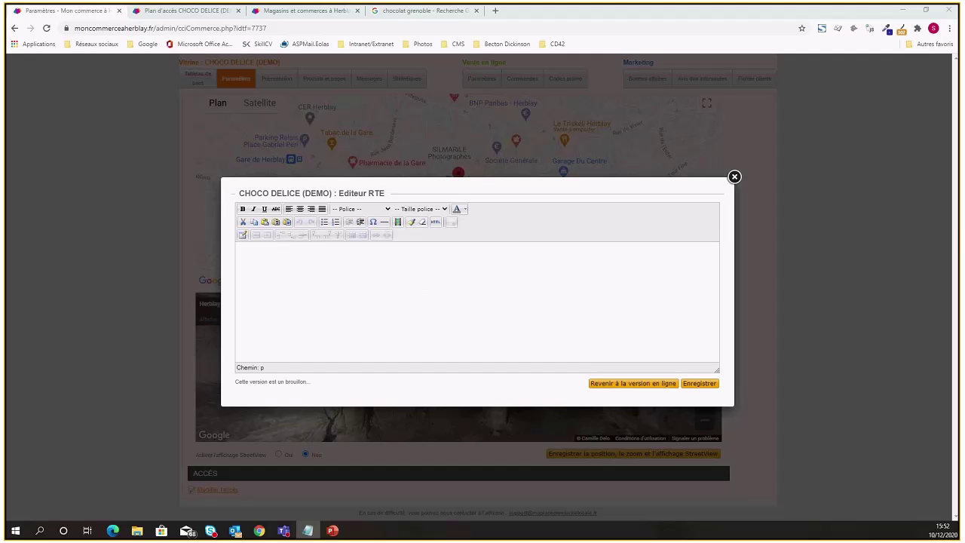
click(324, 265)
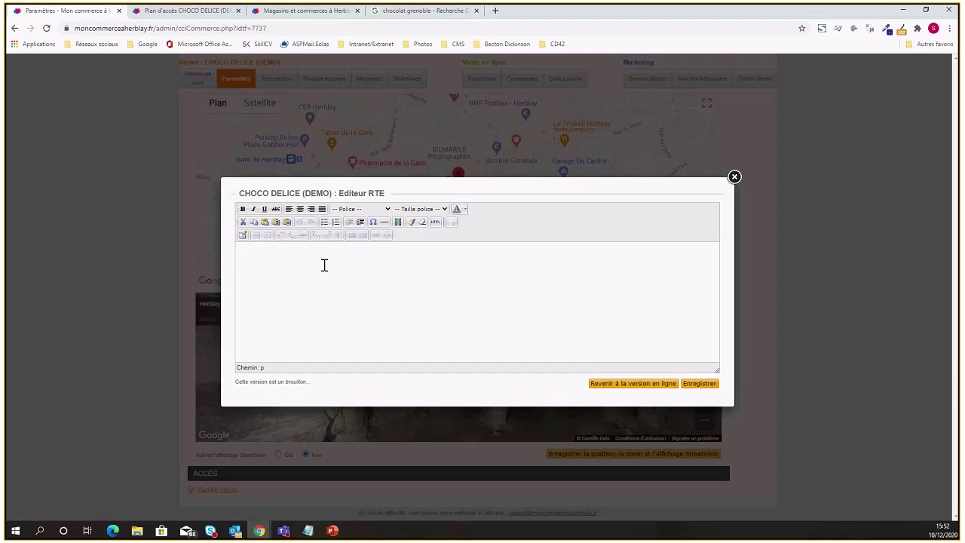
text(Notre boutique est située à Herblay, dans le quartier de la mairie. Pour y accéder : Bus ligne 12 - stationnement possible en face de la mairie.)
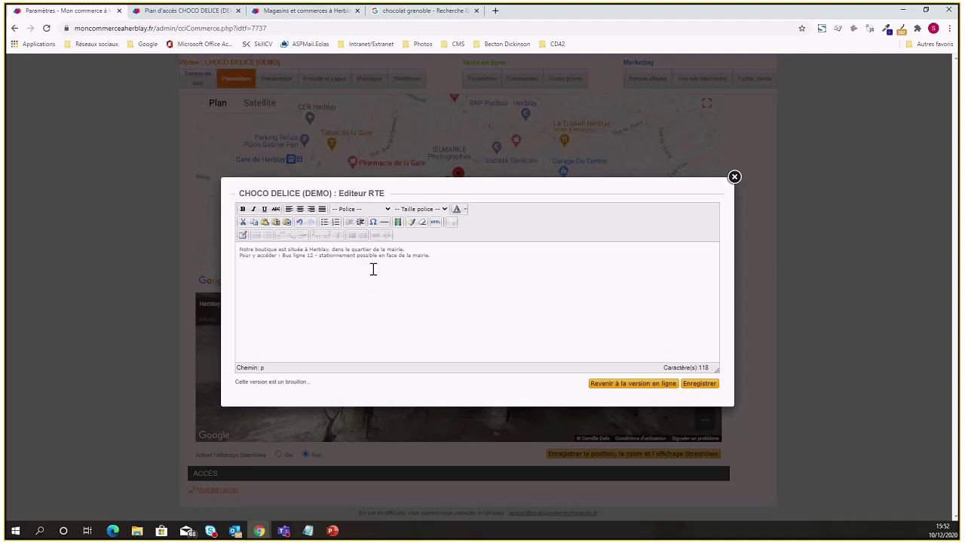
click(361, 250)
click(293, 256)
click(697, 385)
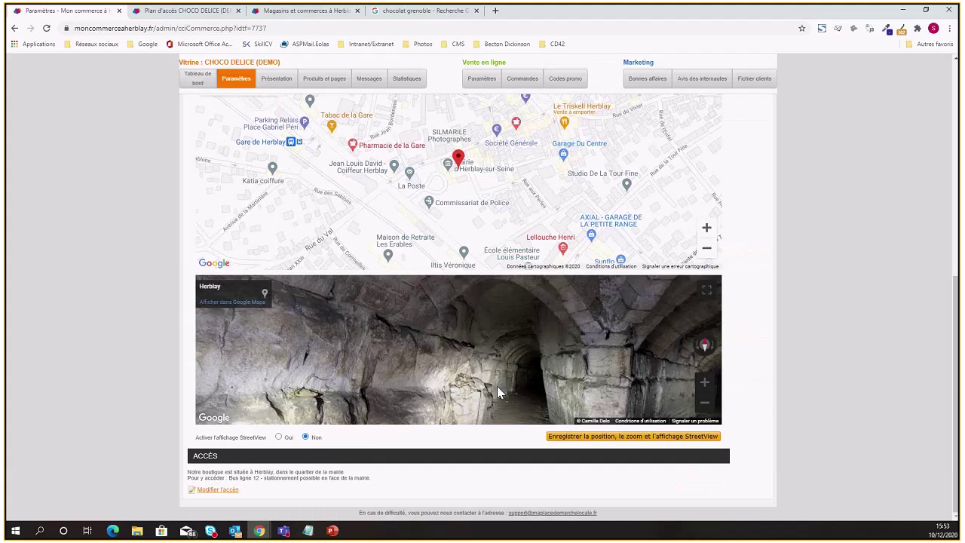
- Review the saved settings and check the phone number, opening hours, website link and map on the shop's previewed Plan d'accès page
scroll(497, 386, up, 3)
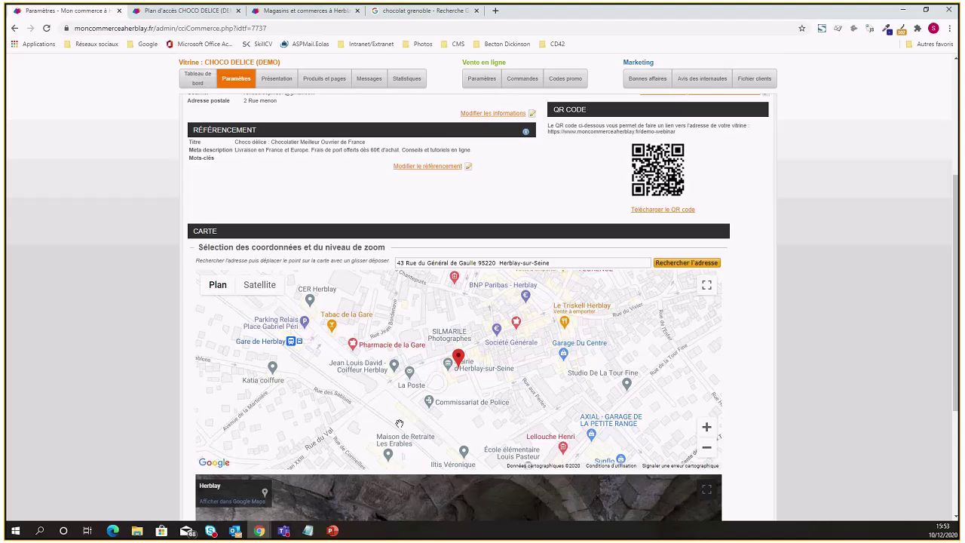
scroll(400, 424, up, 1)
scroll(230, 185, down, 1)
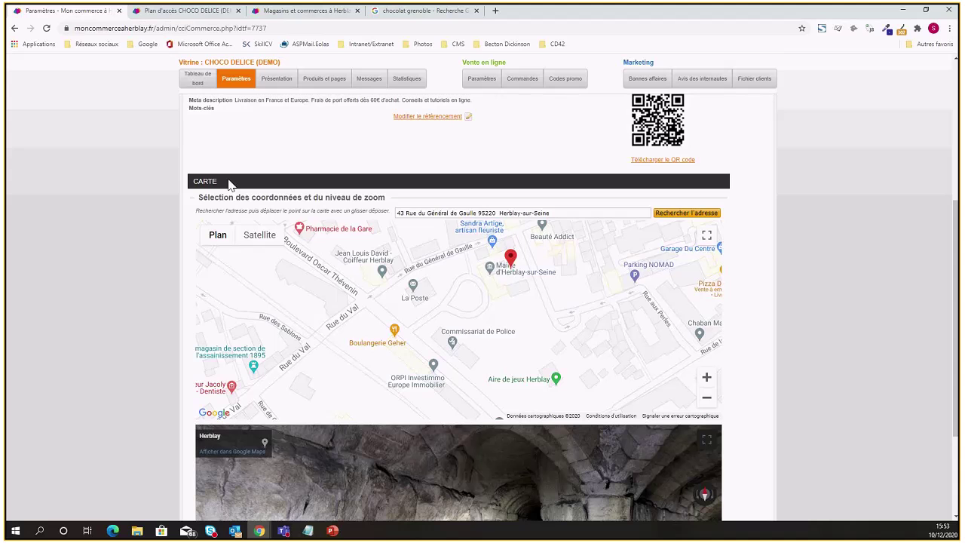
scroll(673, 175, up, 2)
scroll(673, 175, up, 4)
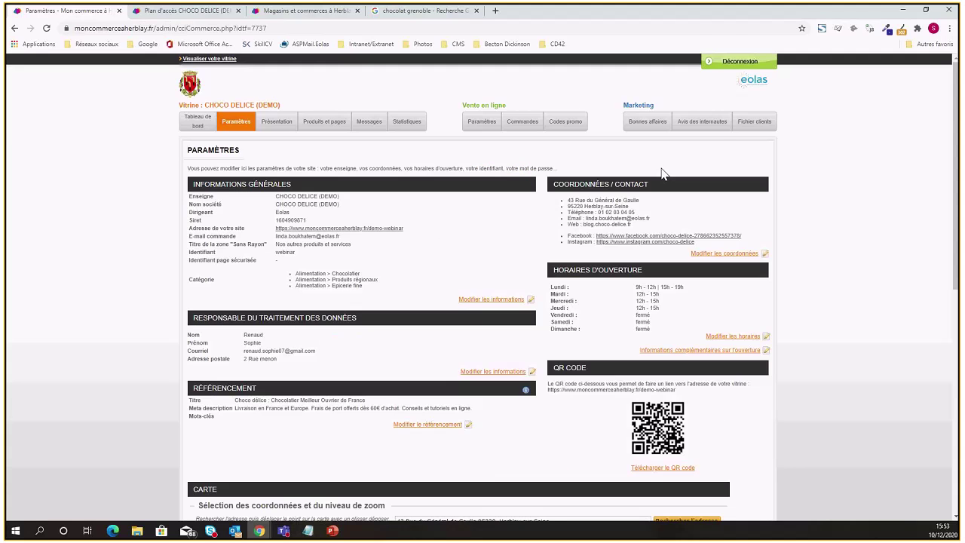
click(187, 11)
click(463, 214)
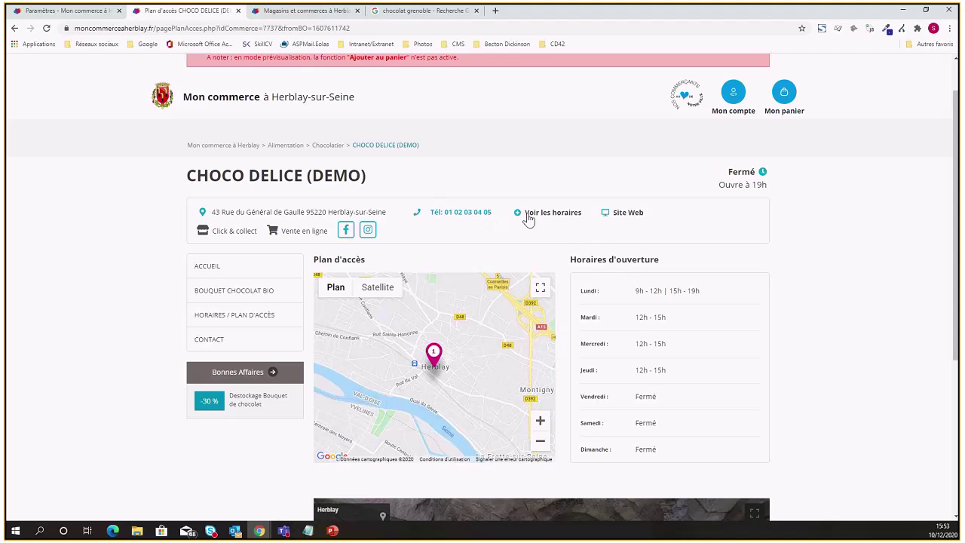
click(539, 214)
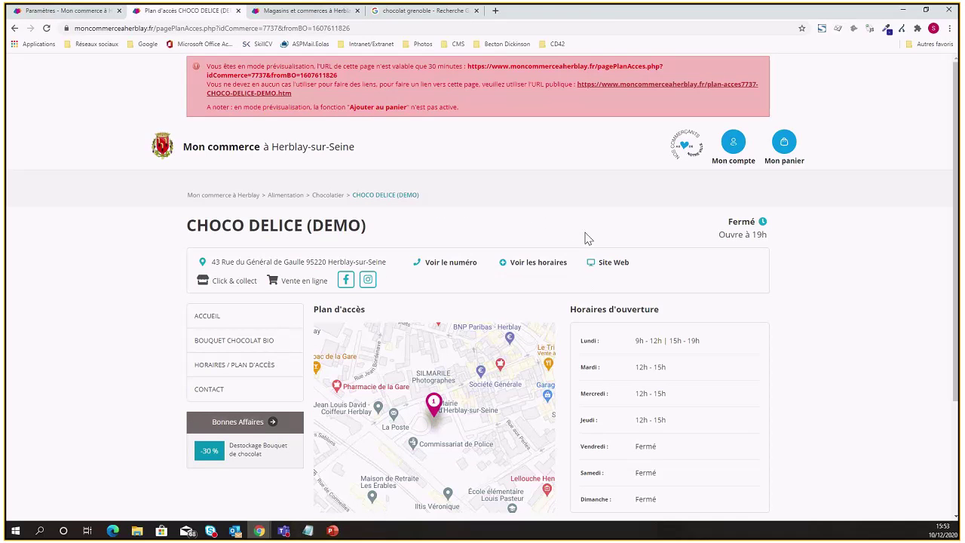
click(612, 264)
click(357, 12)
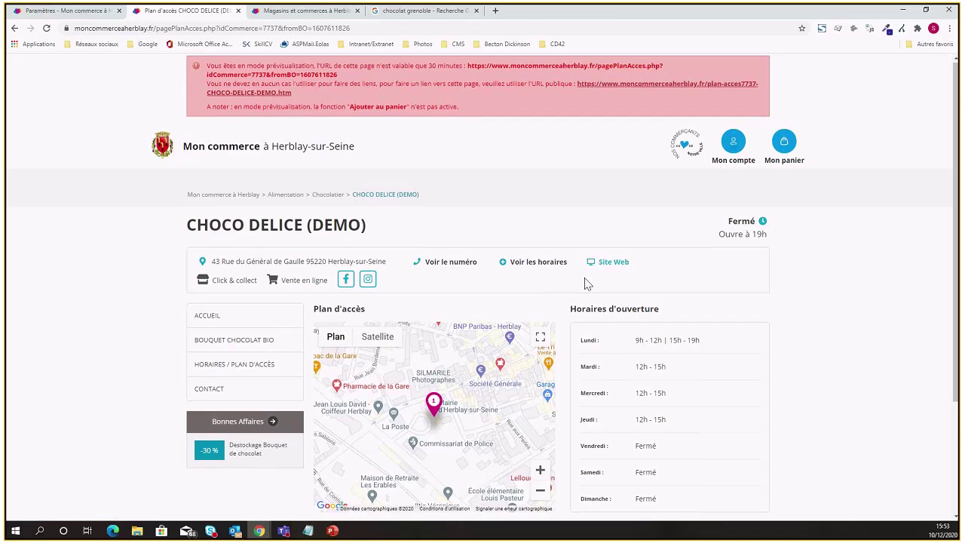
scroll(528, 324, down, 1)
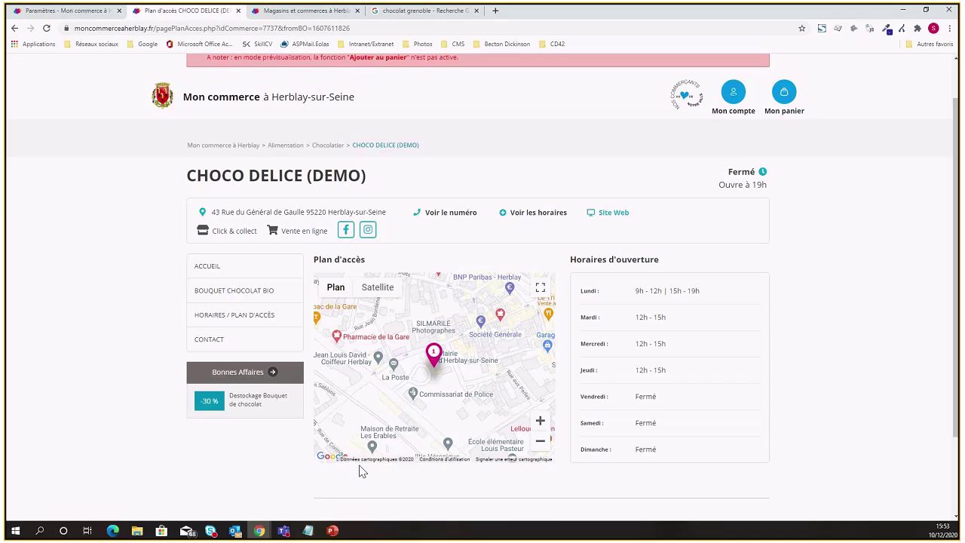
- Return to the shop administration and open its Présentation page
click(71, 11)
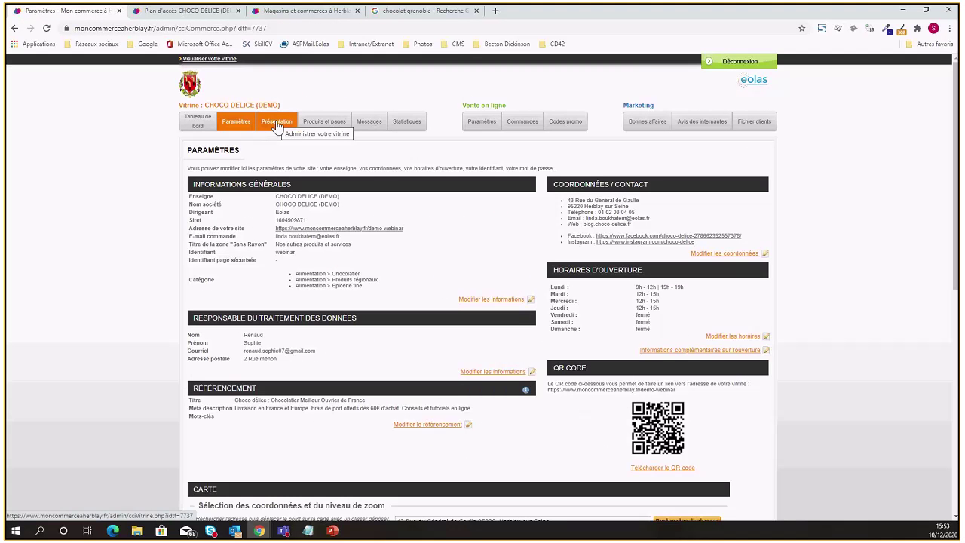
click(277, 123)
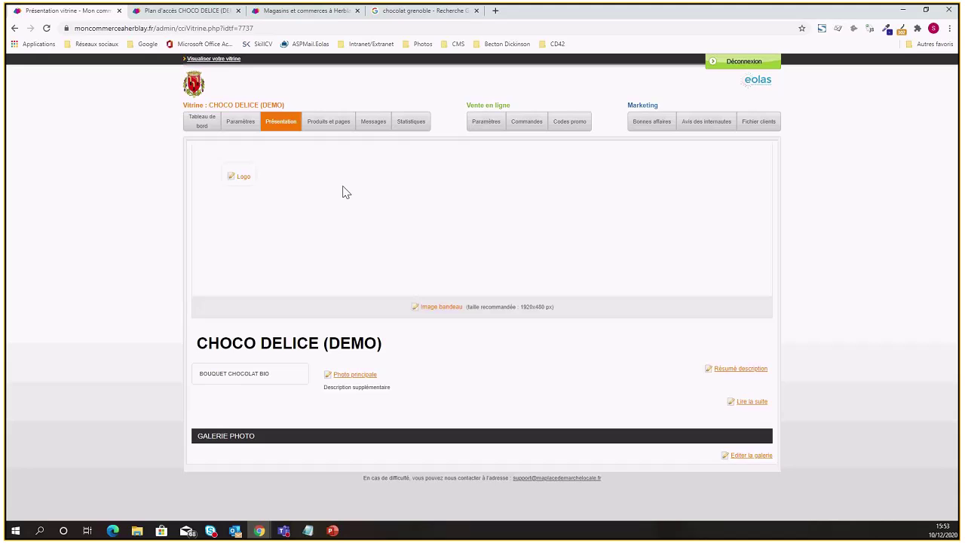
click(241, 179)
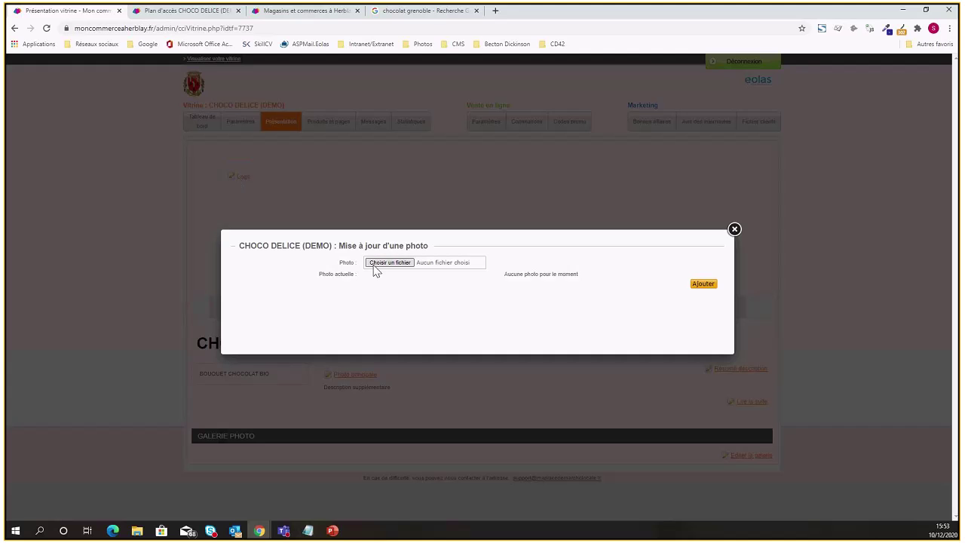
click(390, 263)
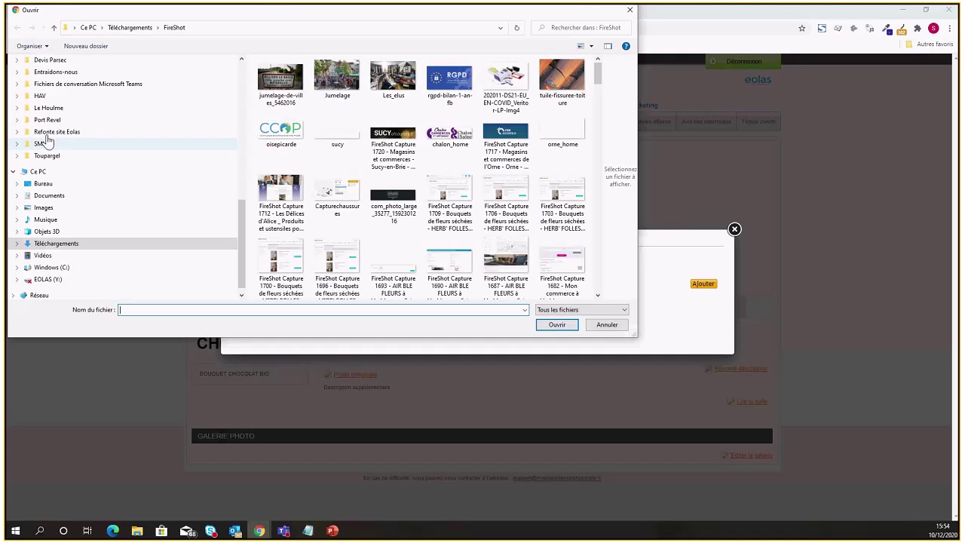
scroll(49, 136, up, 1)
click(40, 119)
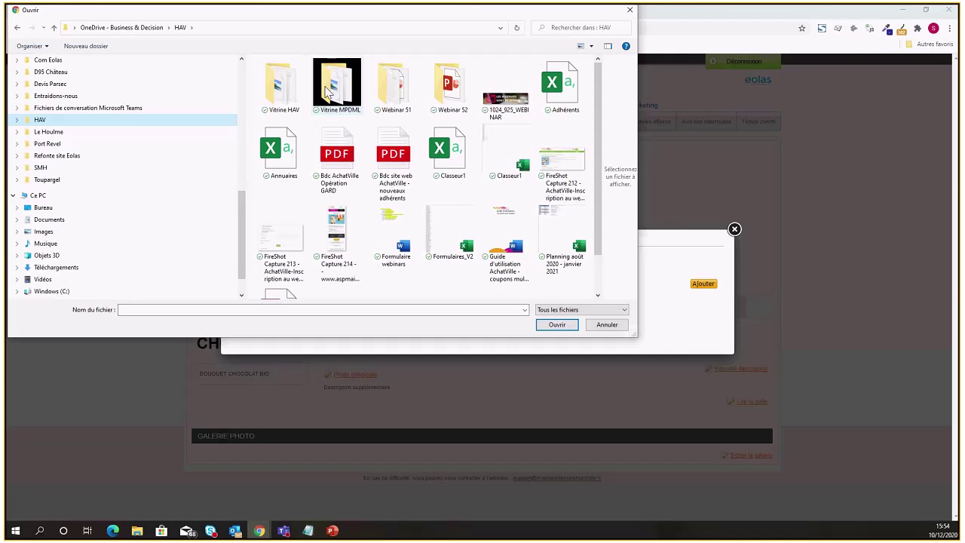
double_click(327, 91)
double_click(397, 90)
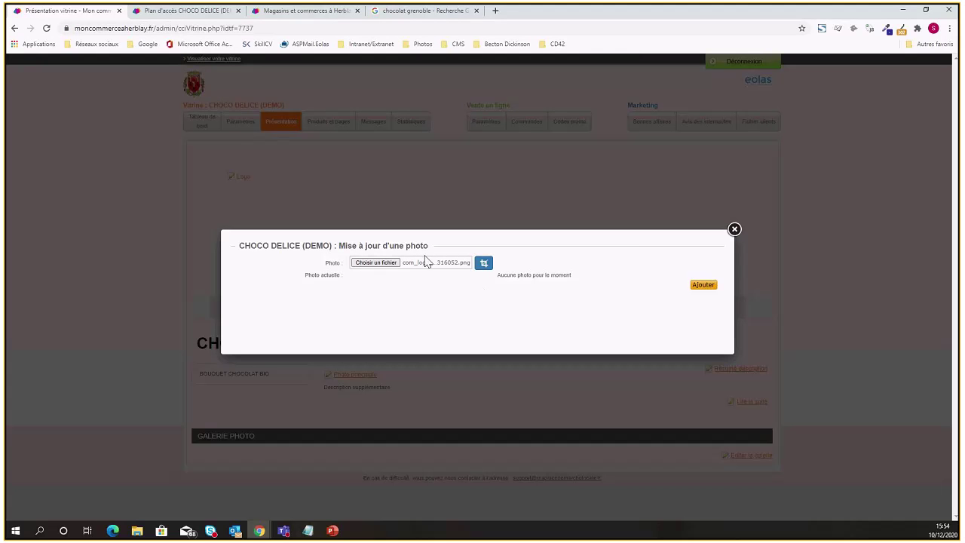
click(483, 265)
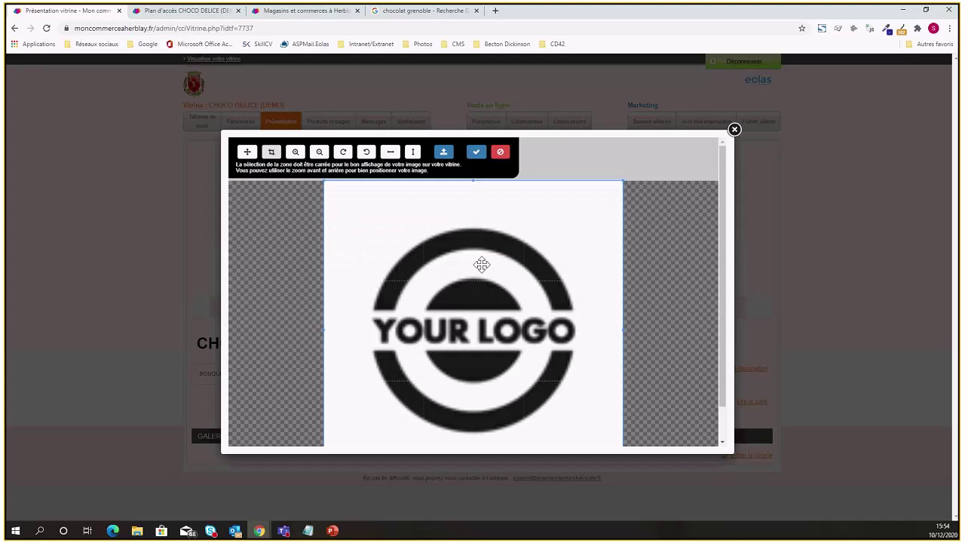
click(734, 130)
click(249, 183)
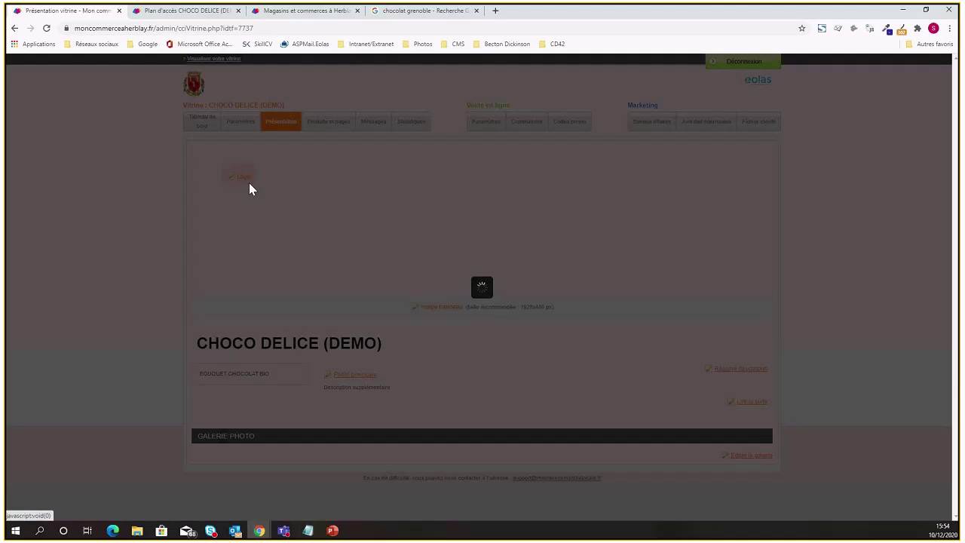
click(404, 264)
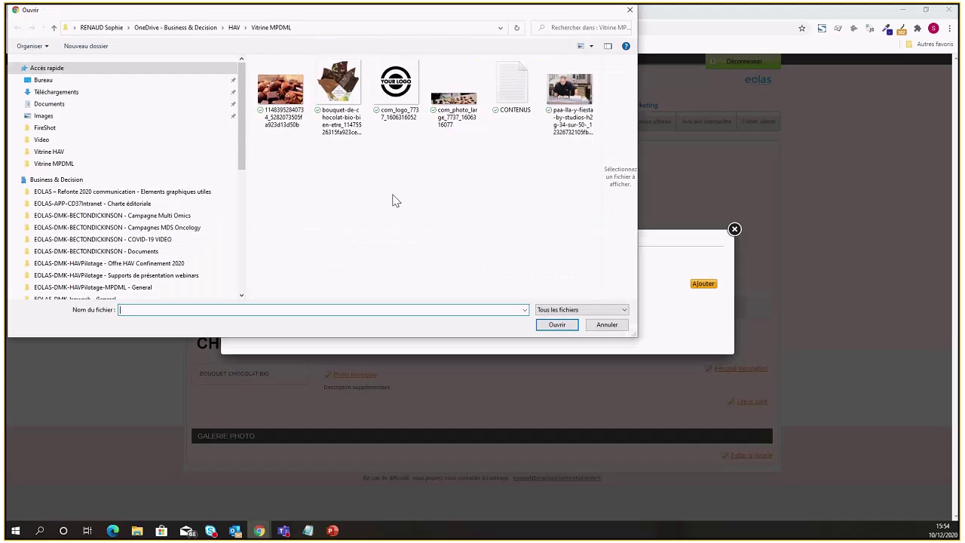
double_click(388, 98)
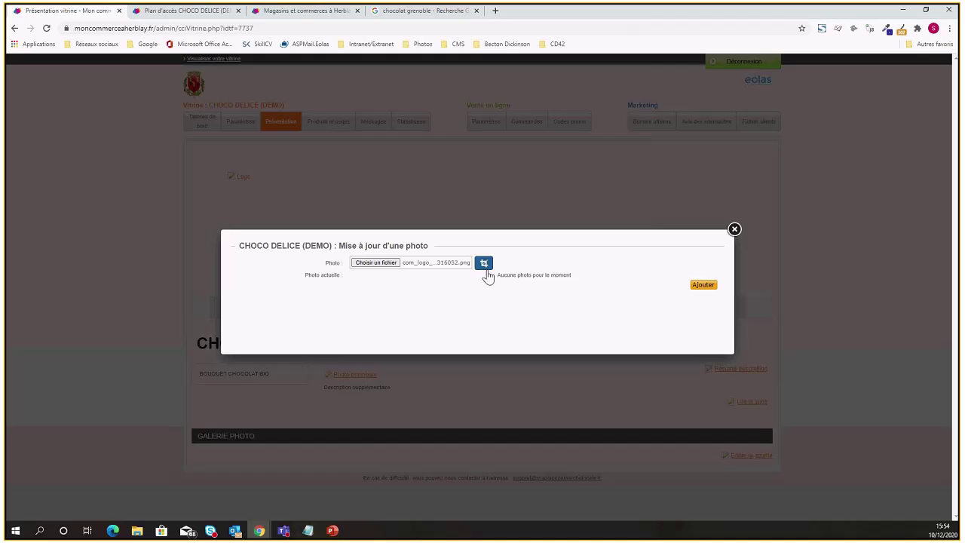
click(484, 264)
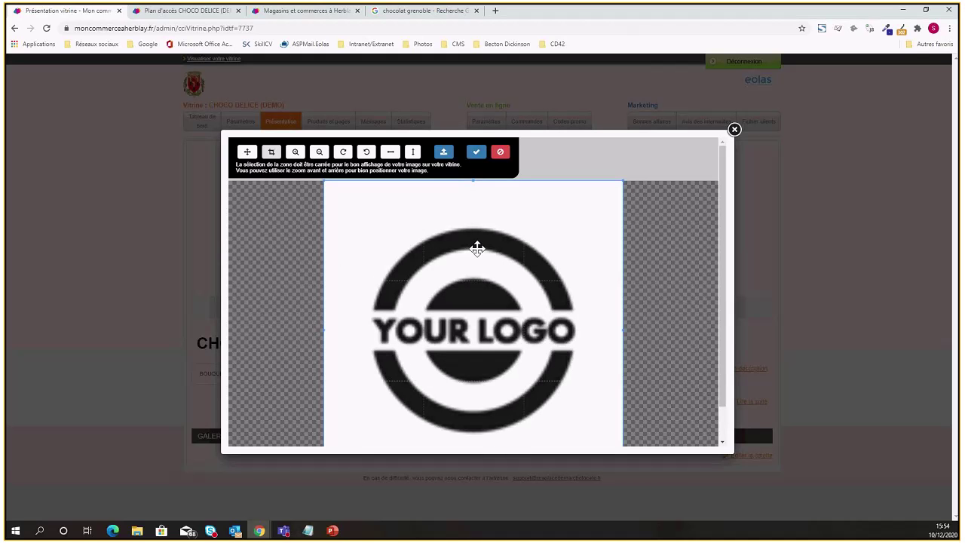
drag(478, 249, 437, 254)
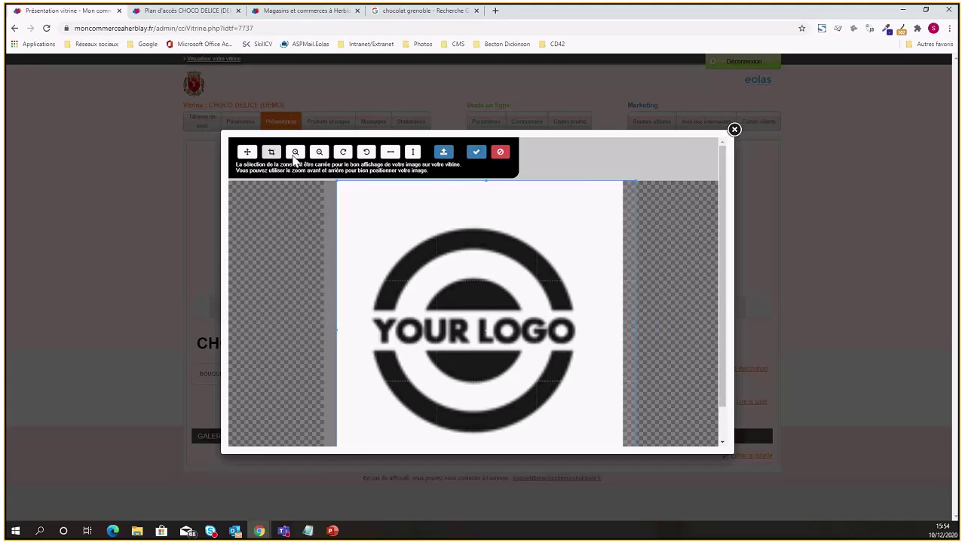
click(320, 154)
click(295, 154)
click(734, 129)
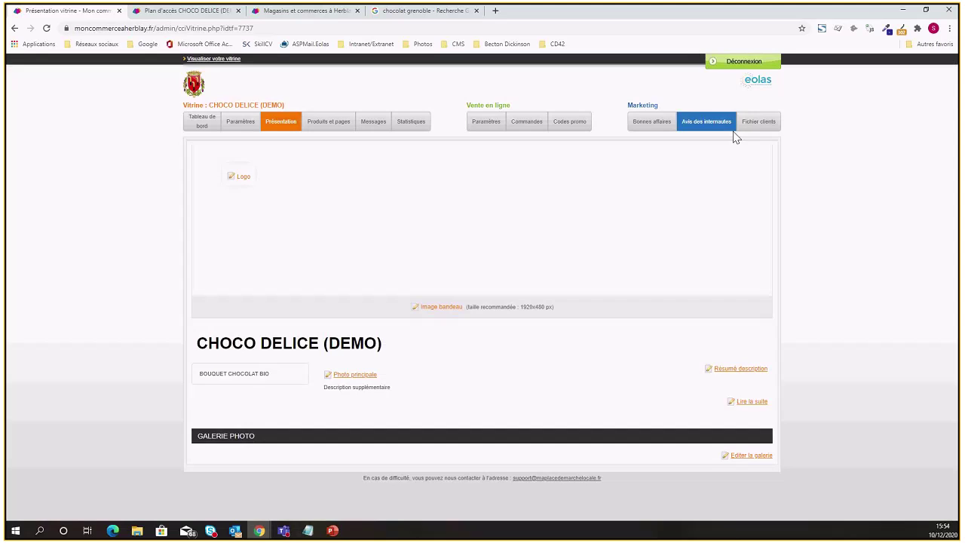
click(246, 184)
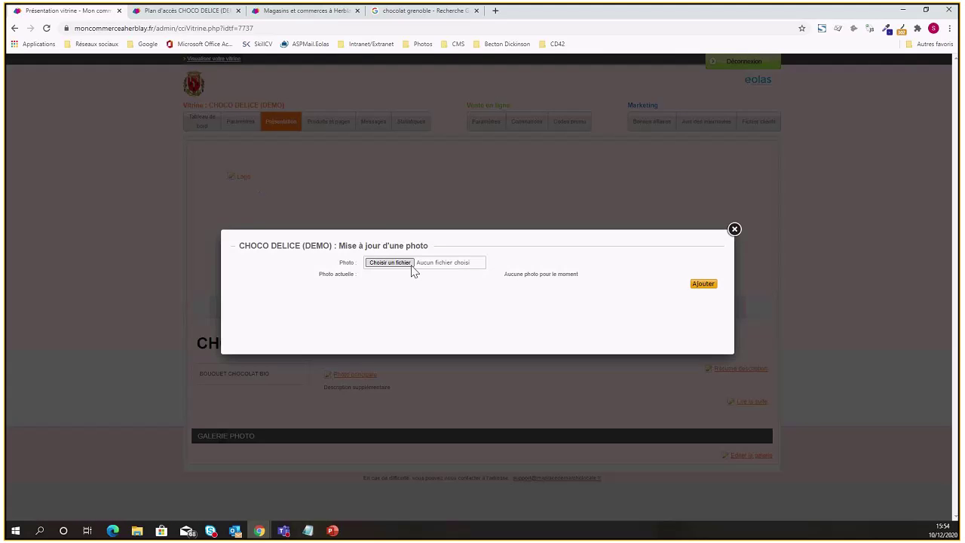
click(412, 268)
double_click(394, 114)
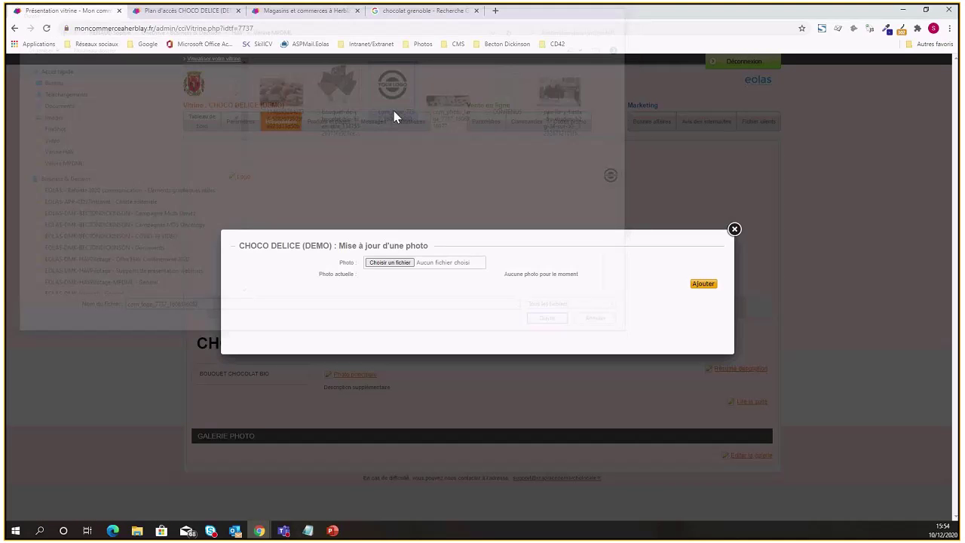
click(701, 286)
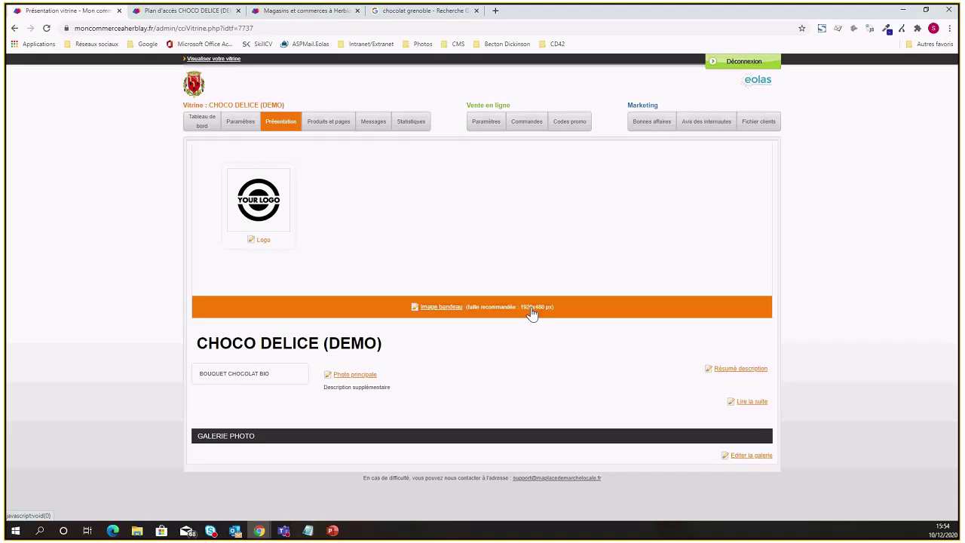
click(450, 314)
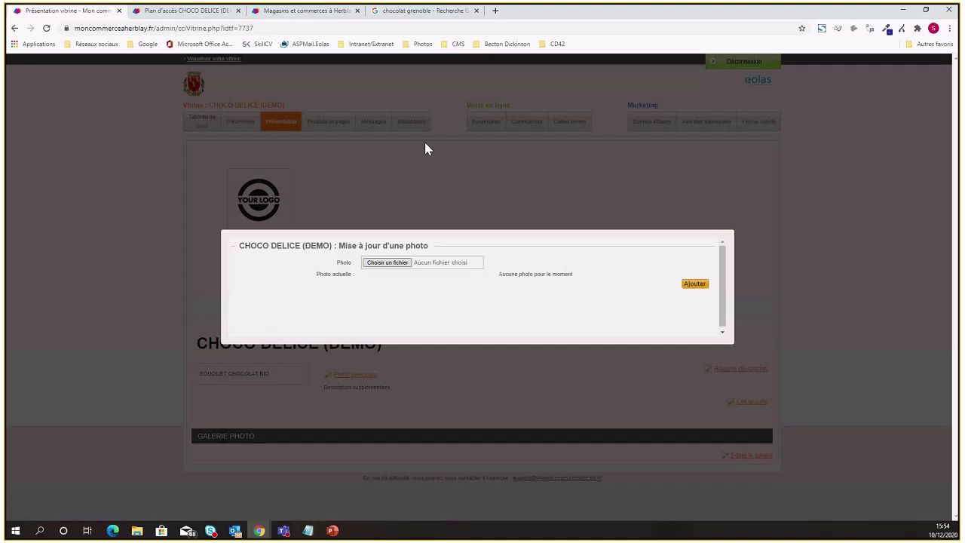
click(387, 263)
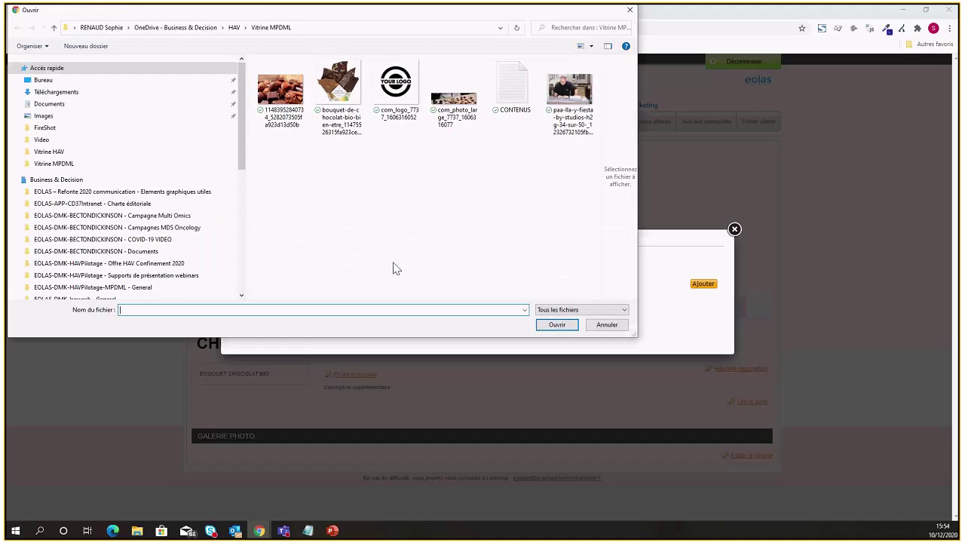
double_click(463, 108)
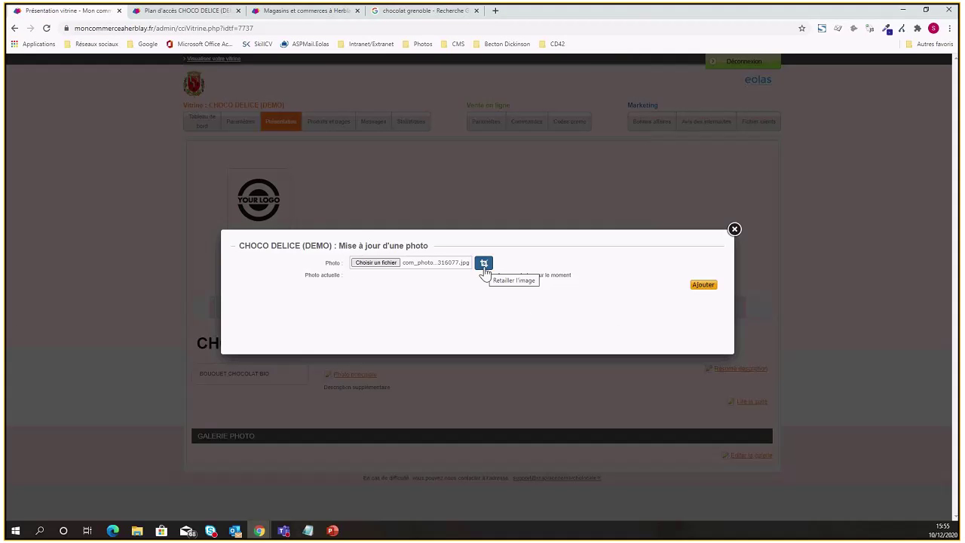
click(705, 290)
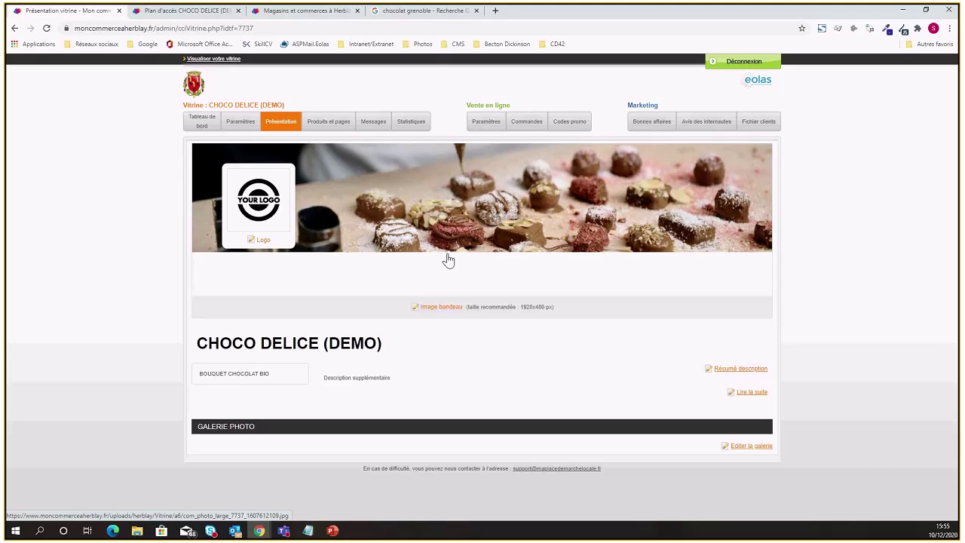
- Check the logo and banner on the shop's previewed Accueil page
click(161, 11)
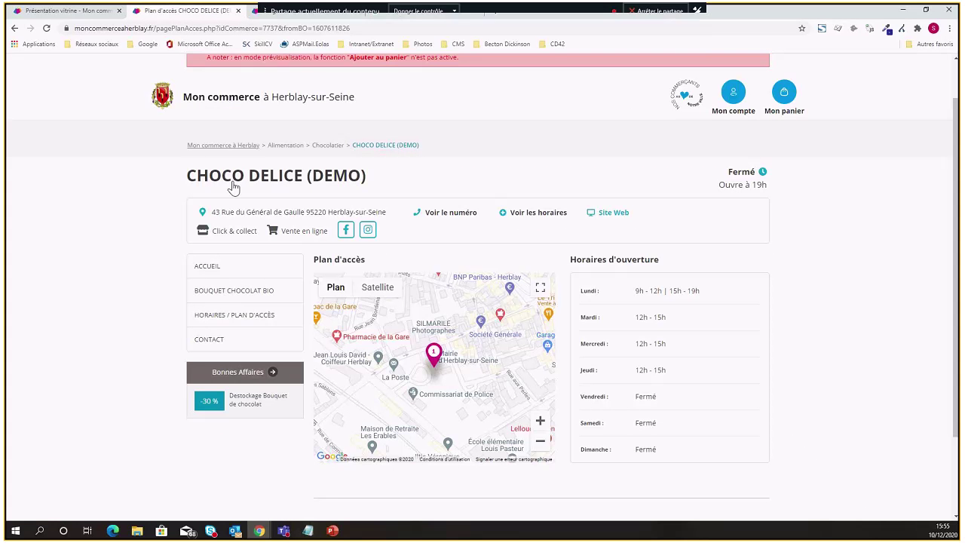
click(214, 265)
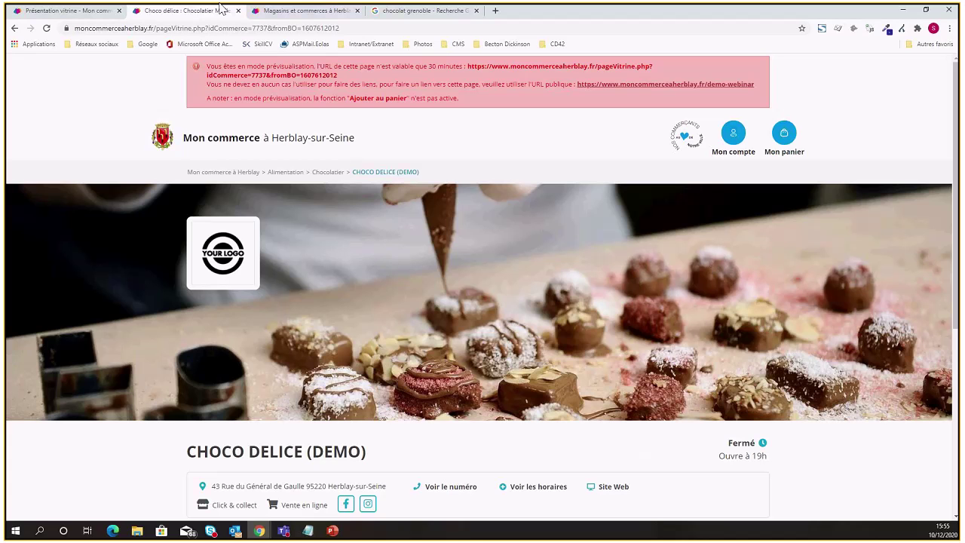
click(102, 14)
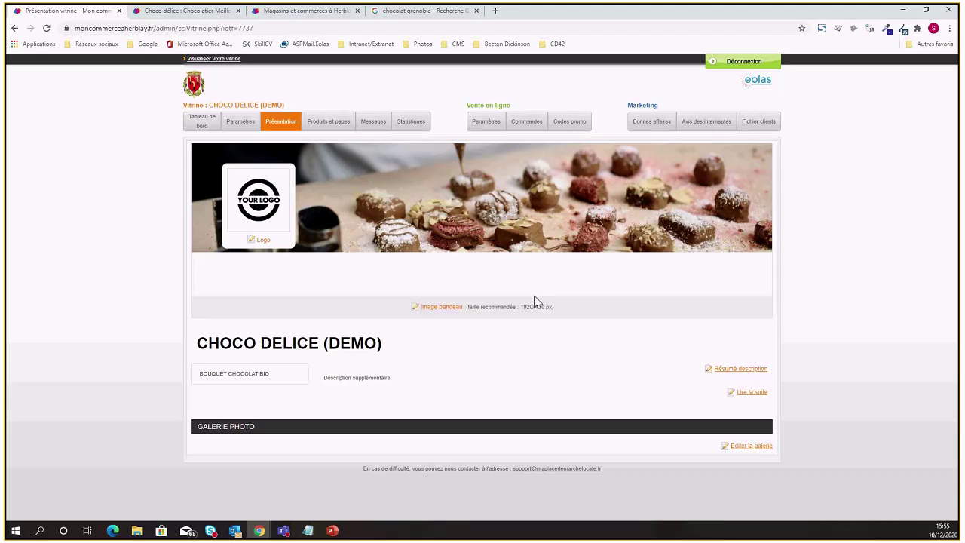
click(745, 451)
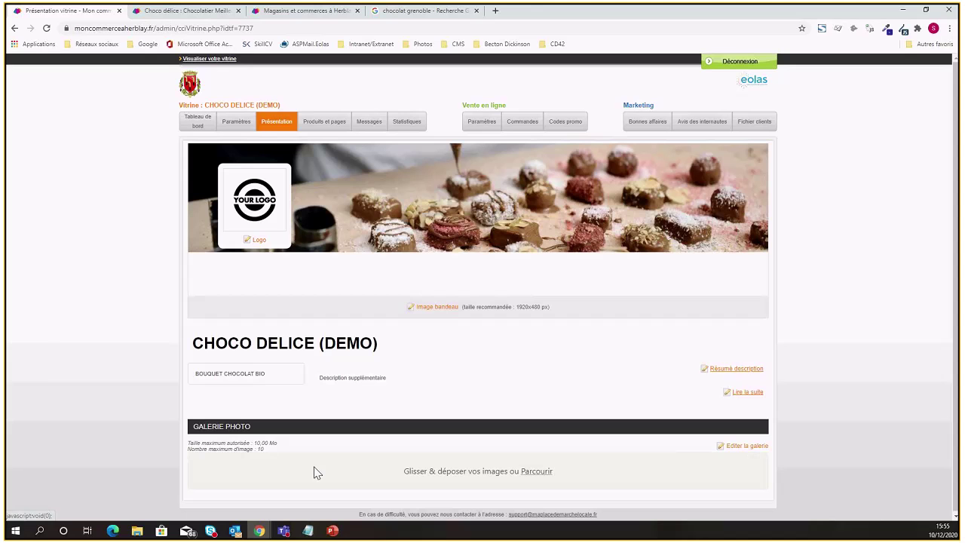
click(536, 471)
click(282, 92)
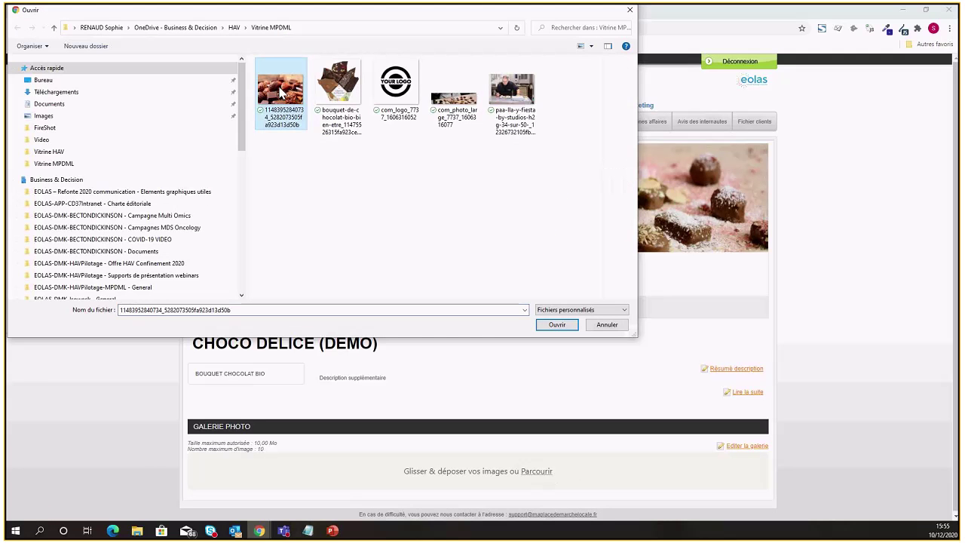
ctrl+click(340, 87)
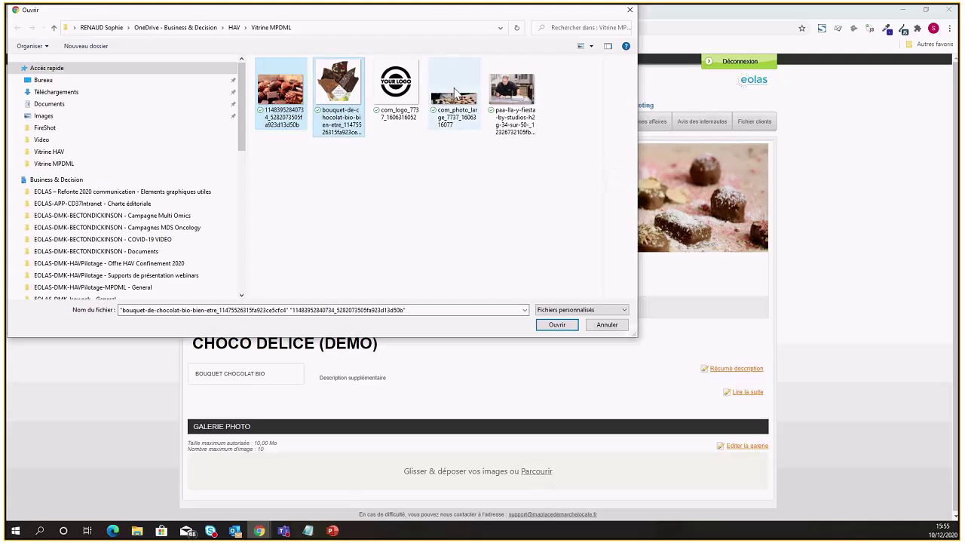
ctrl+click(512, 89)
click(558, 326)
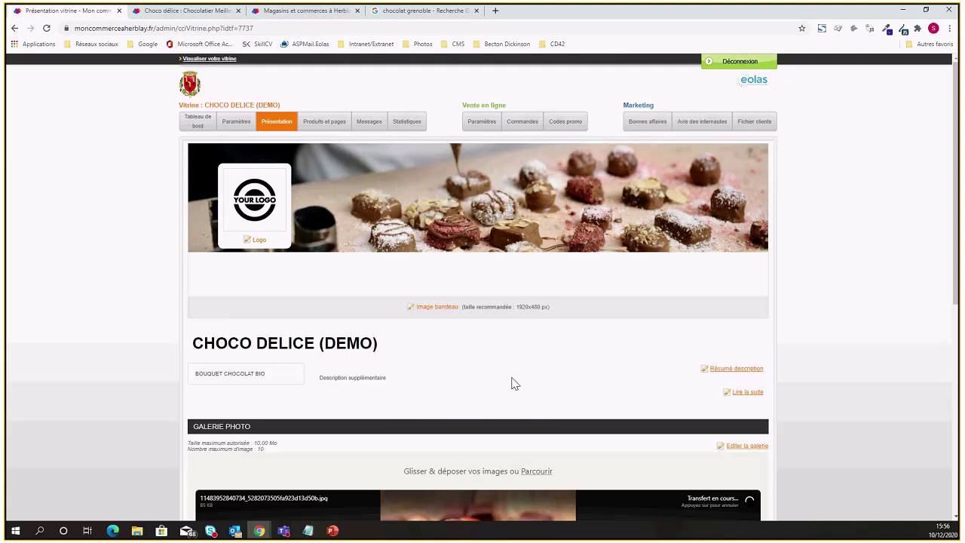
- Check the images uploaded to the photo gallery and how the gallery looks on the shop's previewed page
scroll(515, 385, down, 3)
scroll(686, 322, down, 1)
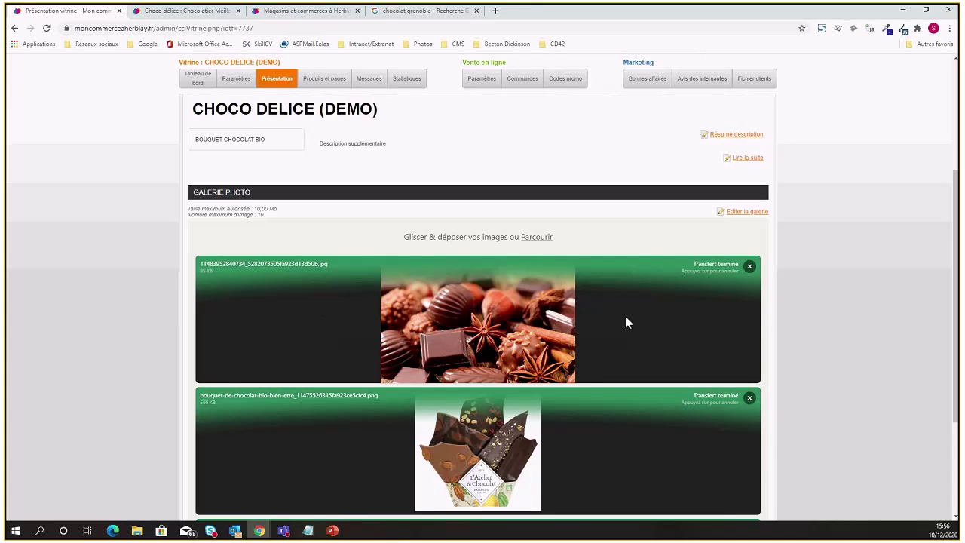
scroll(625, 316, down, 2)
scroll(627, 324, down, 1)
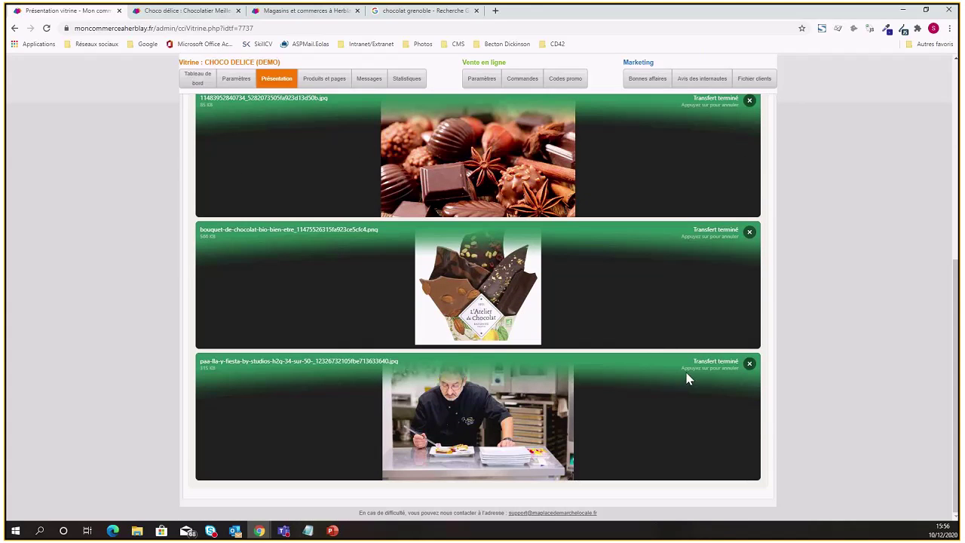
scroll(685, 368, up, 1)
scroll(685, 368, down, 1)
scroll(683, 369, up, 1)
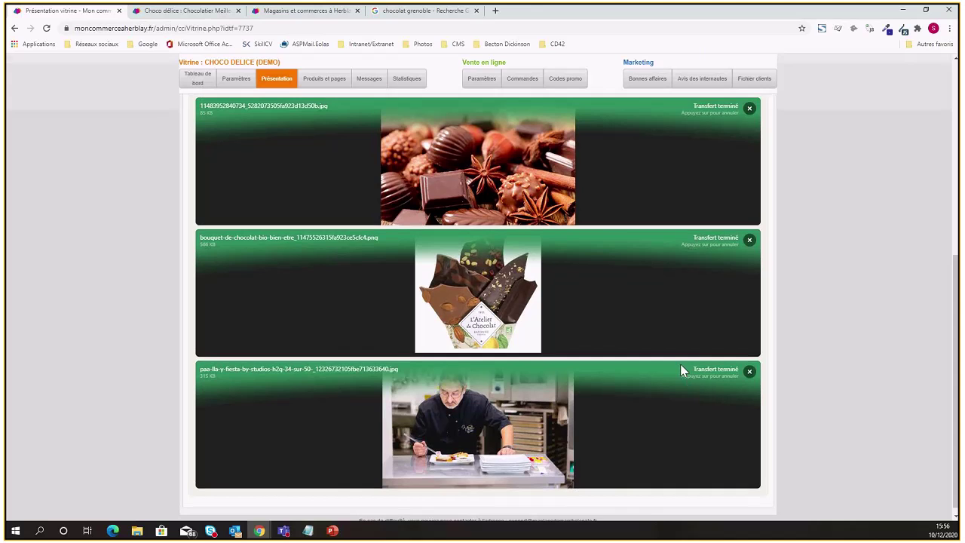
click(186, 11)
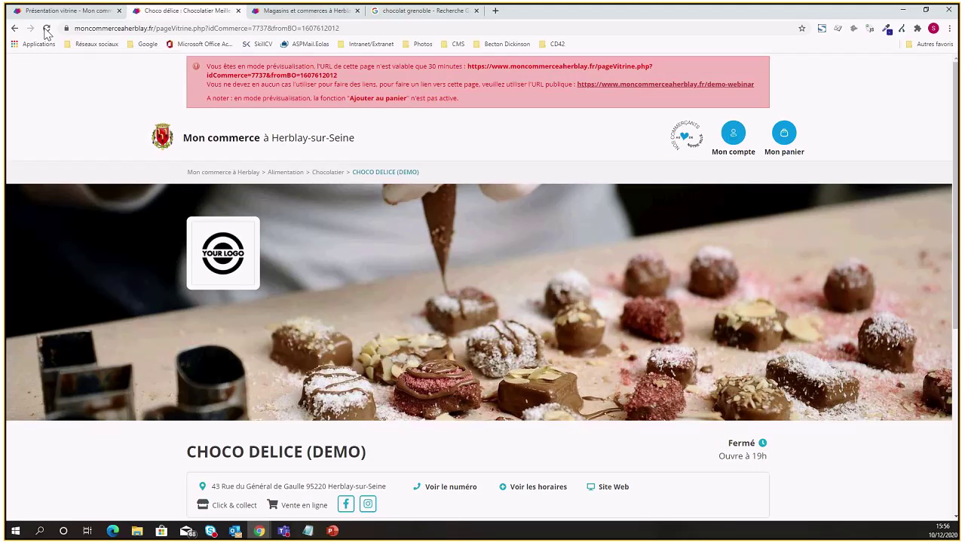
scroll(536, 336, down, 3)
scroll(537, 336, down, 1)
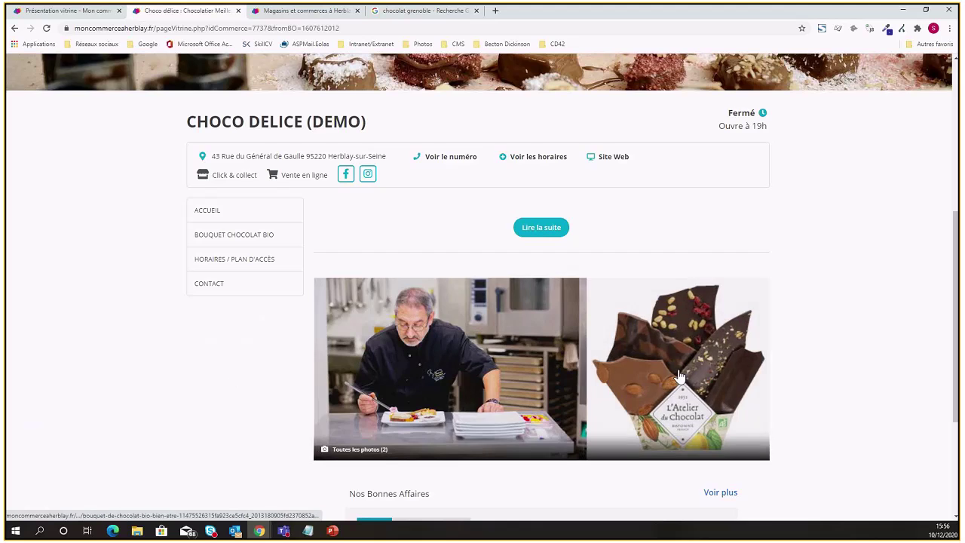
- Copy the prepared Choco Delices presentation text into the storefront's Résumé description
click(91, 10)
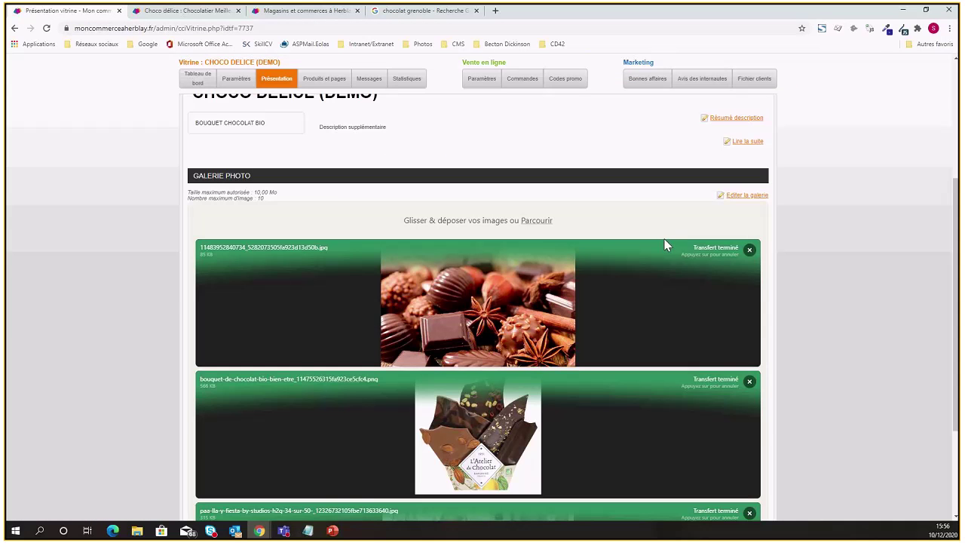
scroll(666, 245, up, 4)
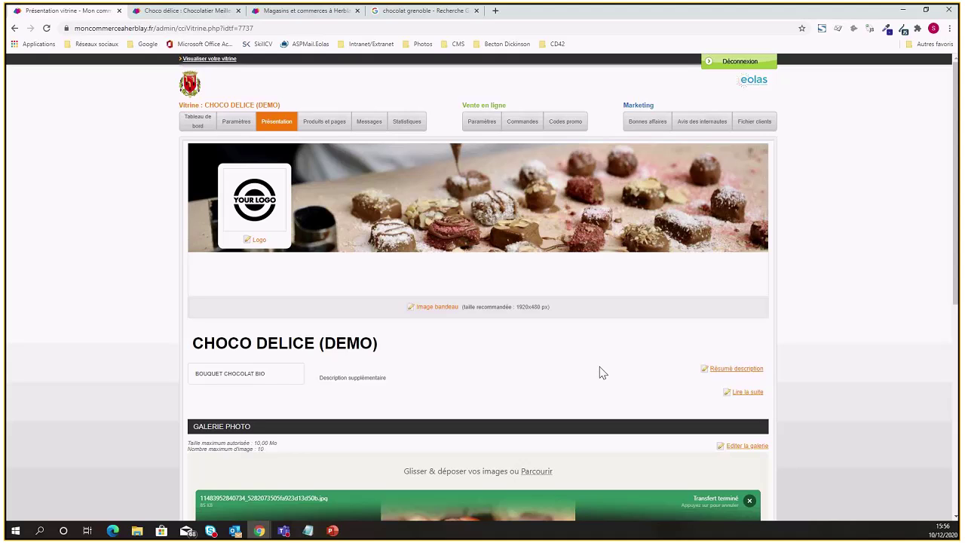
click(725, 370)
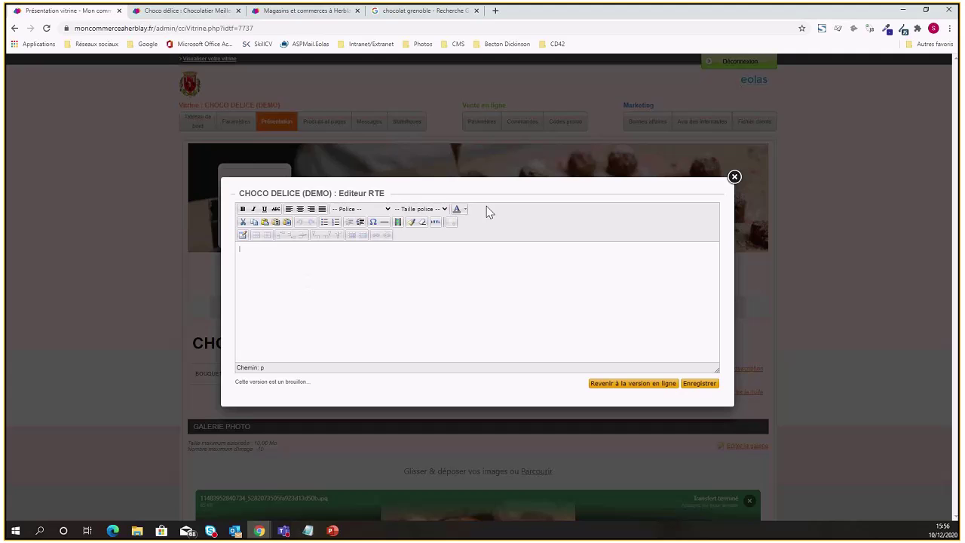
key(alt+Tab)
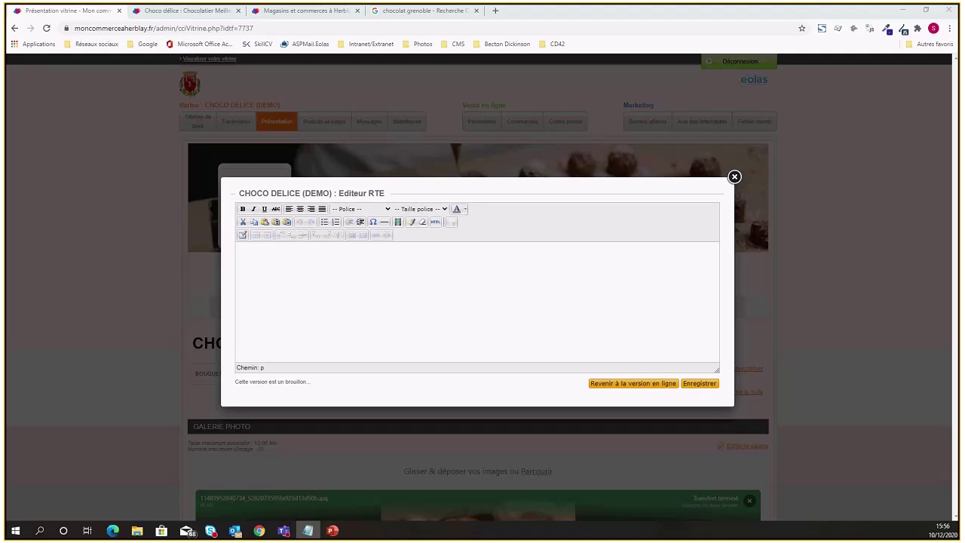
click(301, 273)
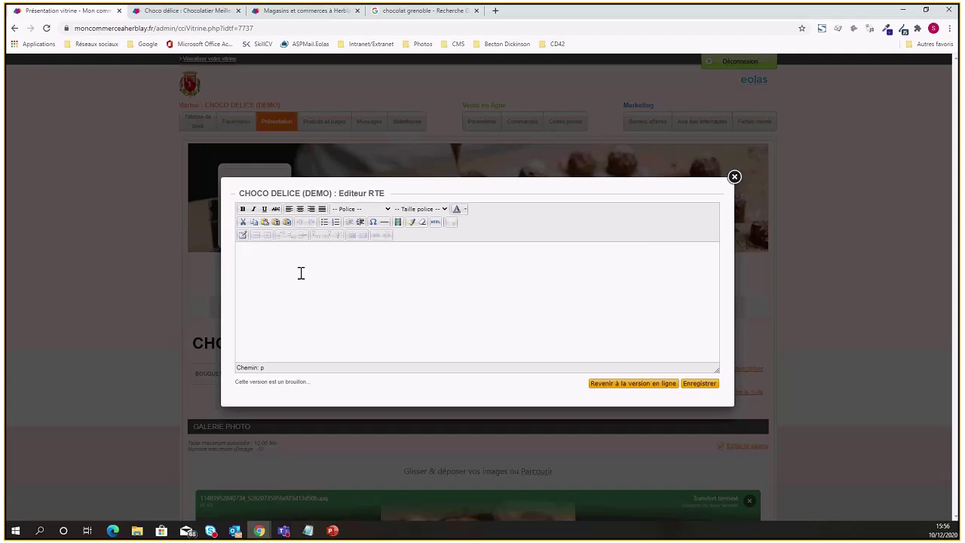
key(ctrl+v)
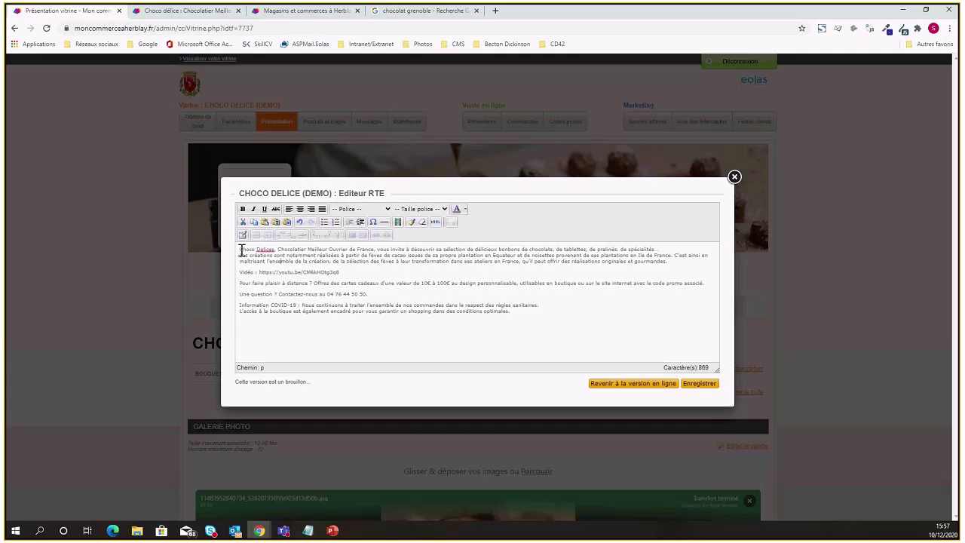
- Make "Choco Delices" bold and "Chocolatier" italic, and apply underlining in the first line of the description
drag(240, 251, 274, 251)
click(242, 209)
drag(282, 249, 323, 249)
click(253, 210)
click(266, 210)
click(381, 256)
- Examine the font, font size and text colour choices available for the description text
click(351, 211)
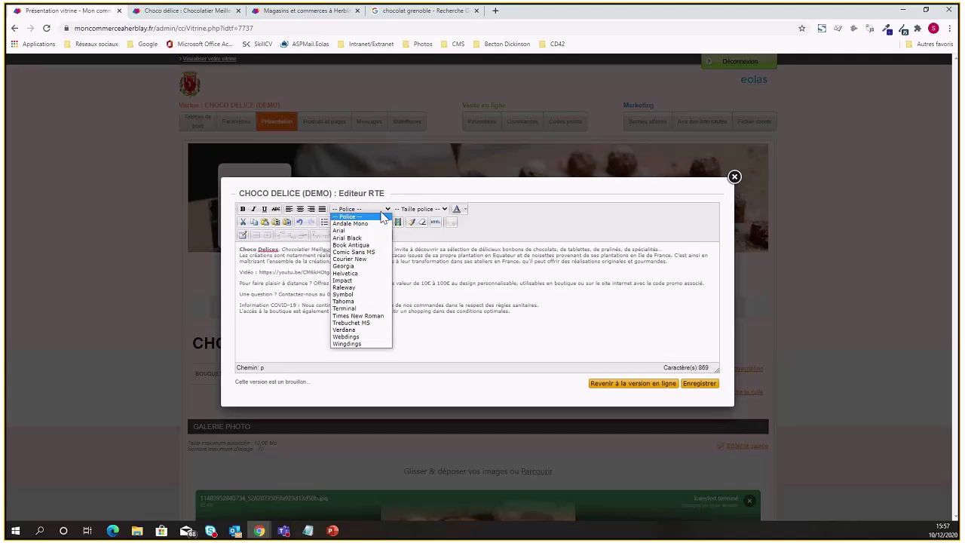
click(420, 211)
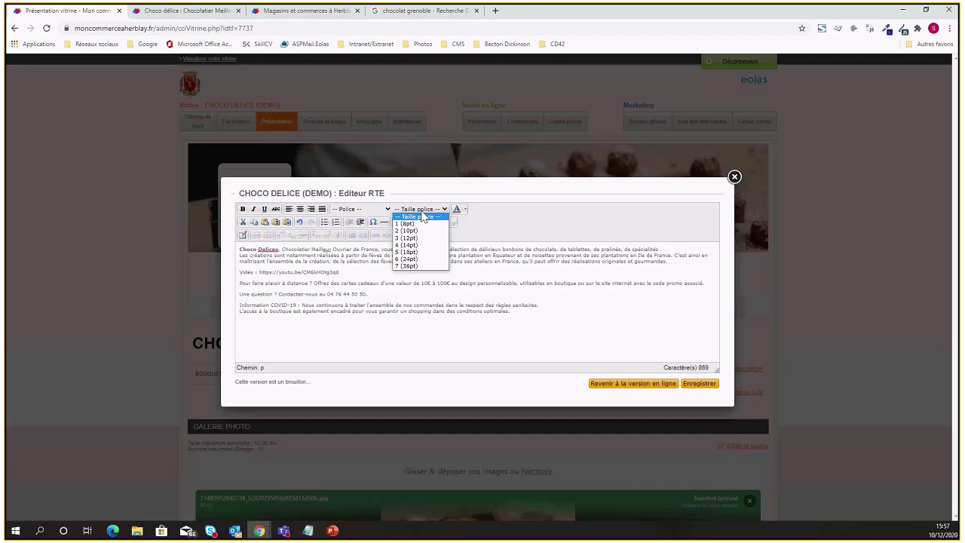
click(465, 209)
click(405, 262)
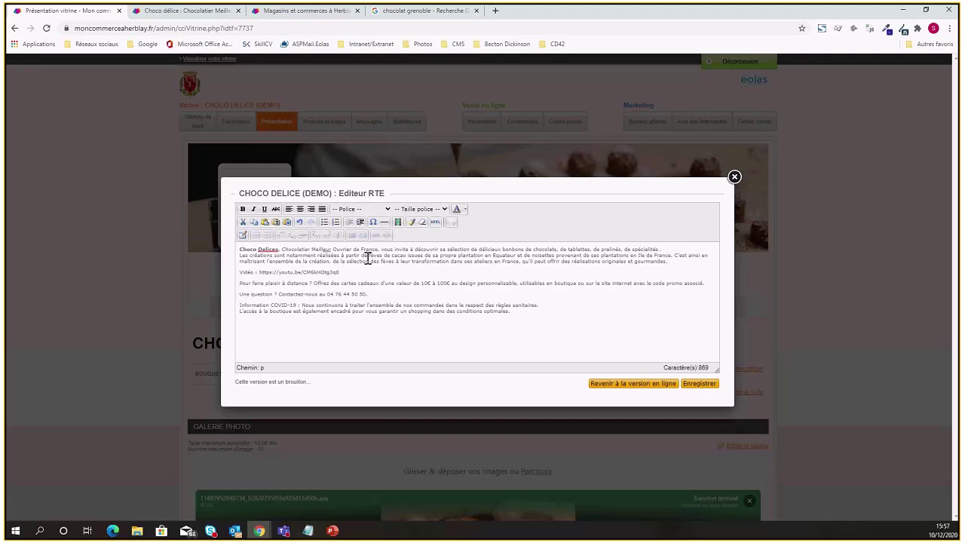
- Examine the link settings for the word "sélection" in the description, closing them without inserting a link
drag(347, 257, 385, 257)
click(343, 257)
drag(286, 262, 338, 261)
click(348, 264)
double_click(356, 261)
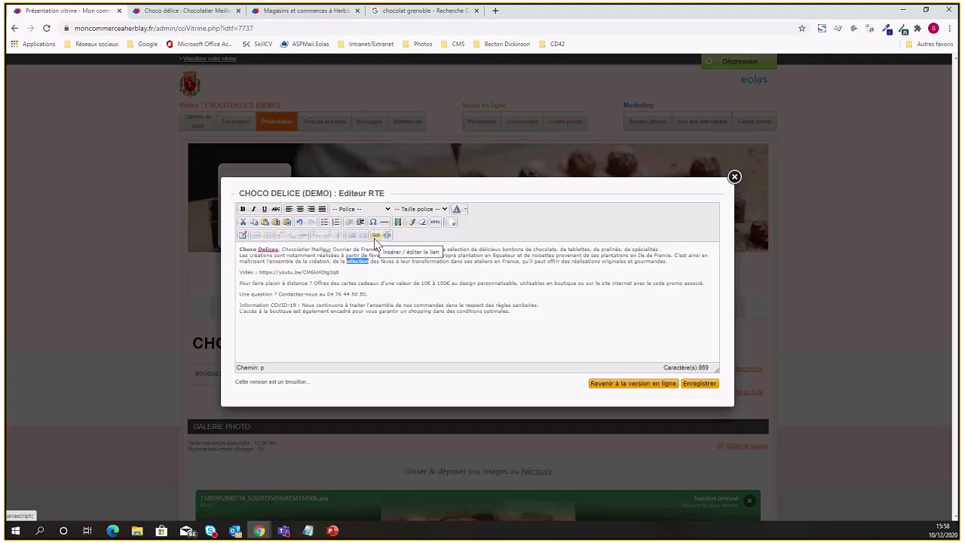
click(377, 236)
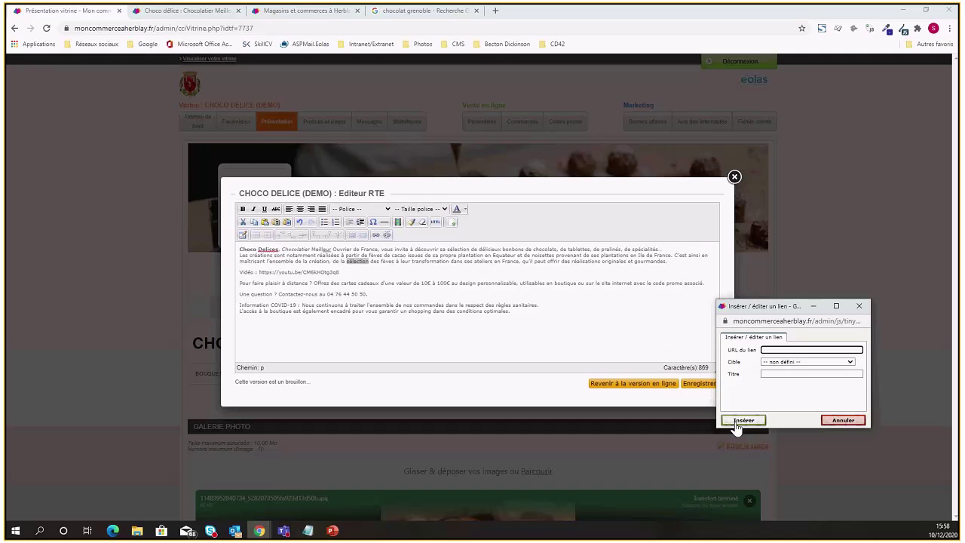
click(860, 307)
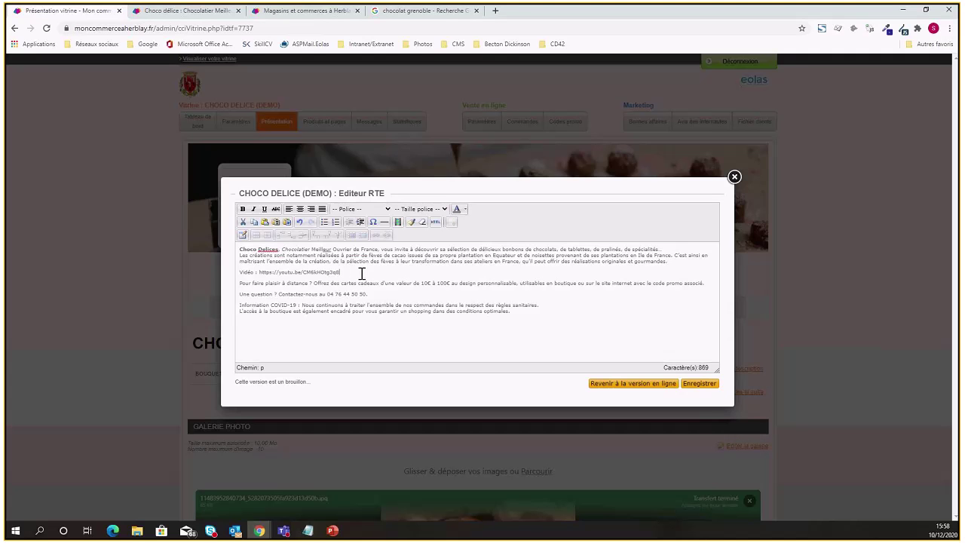
drag(339, 272, 240, 273)
key(BackSpace)
key(BackSpace)
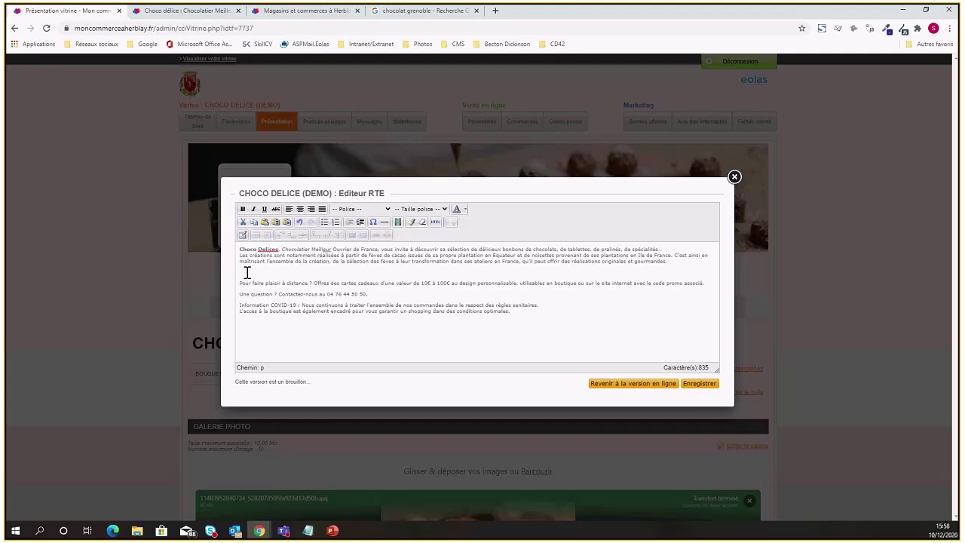
click(399, 224)
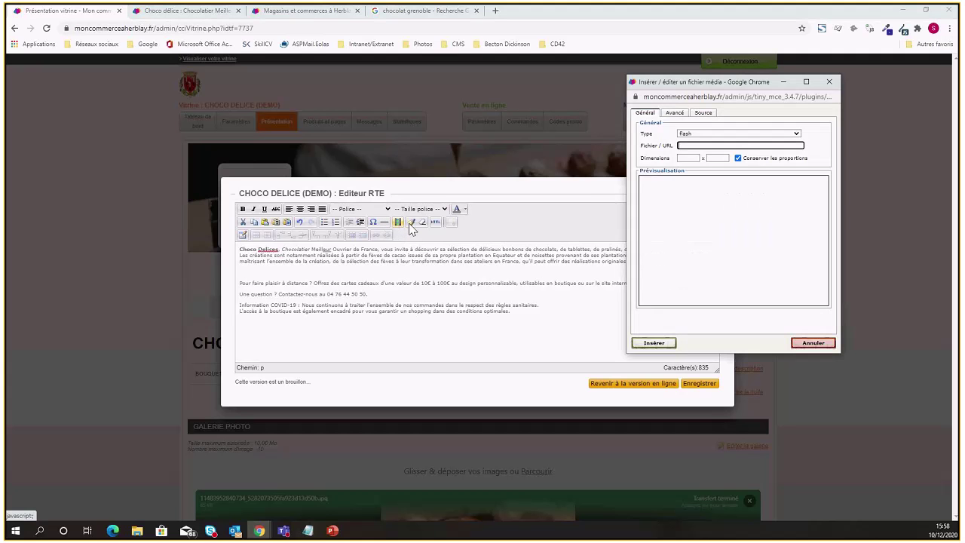
click(703, 145)
text(https://youtu.be/CM6kHOtg3q8)
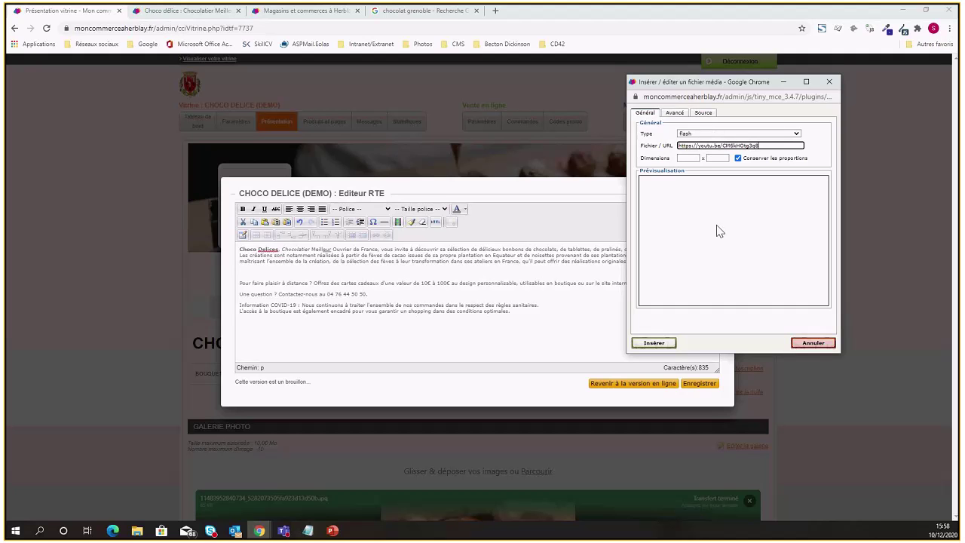
click(667, 342)
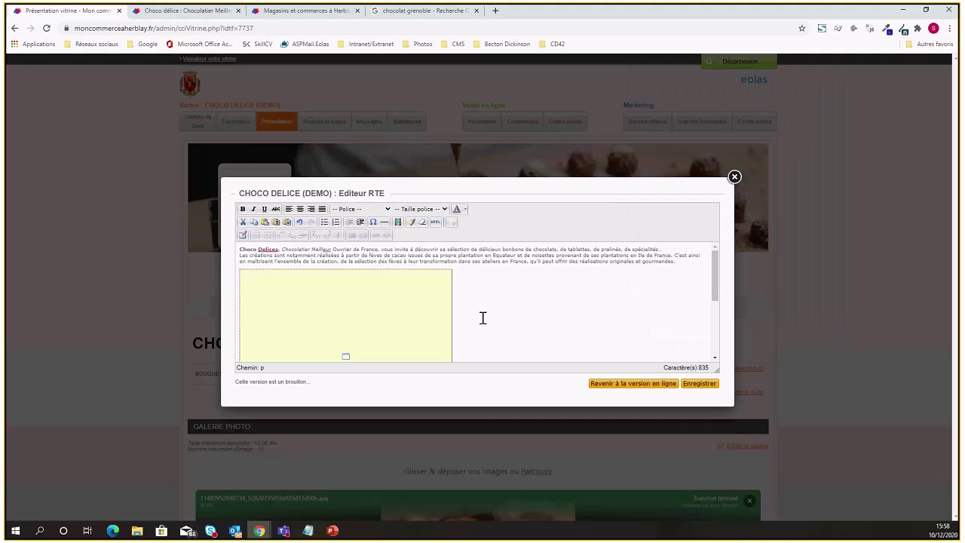
- Review the video placeholder and the gift card, contact and COVID-19 paragraphs in the description draft
scroll(461, 310, down, 1)
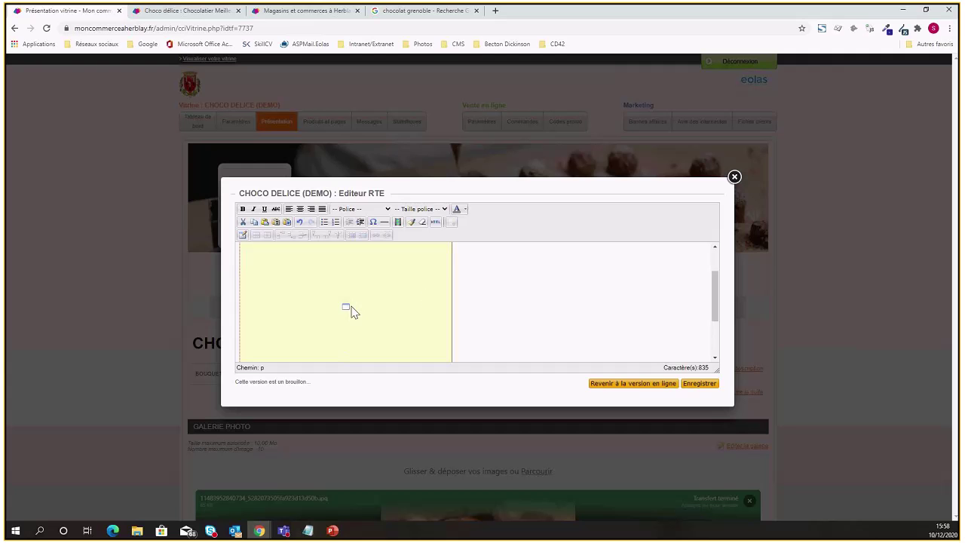
scroll(352, 311, down, 1)
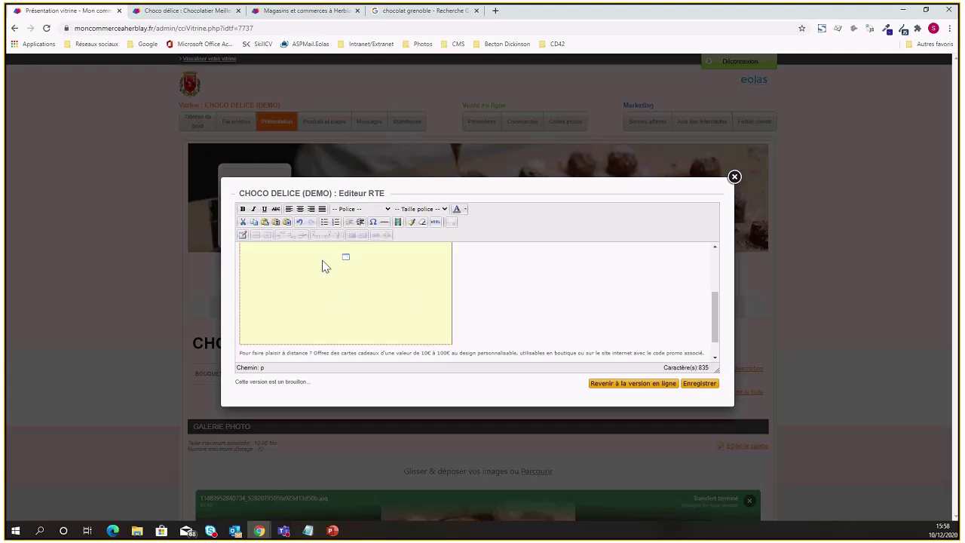
scroll(503, 310, down, 1)
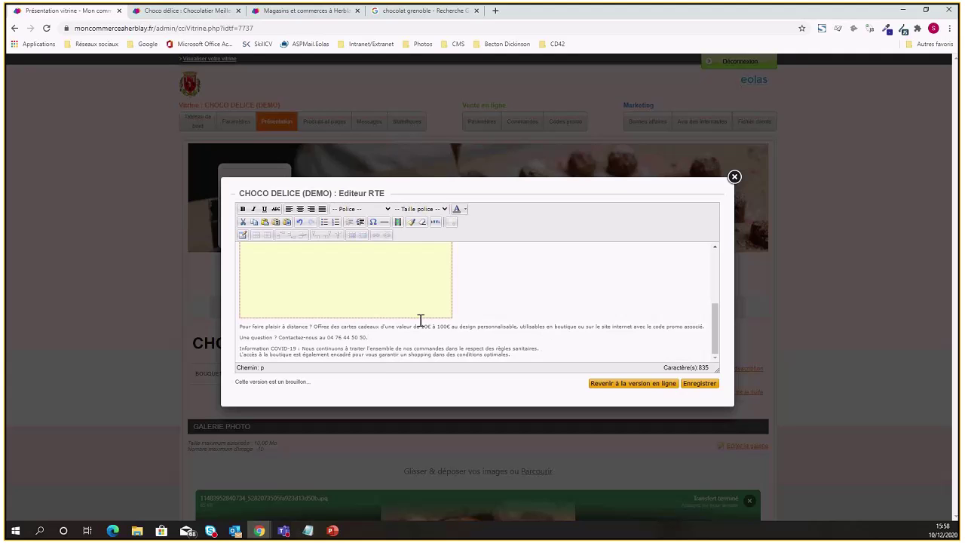
click(278, 353)
drag(540, 349, 415, 349)
click(452, 349)
click(518, 356)
scroll(526, 326, up, 3)
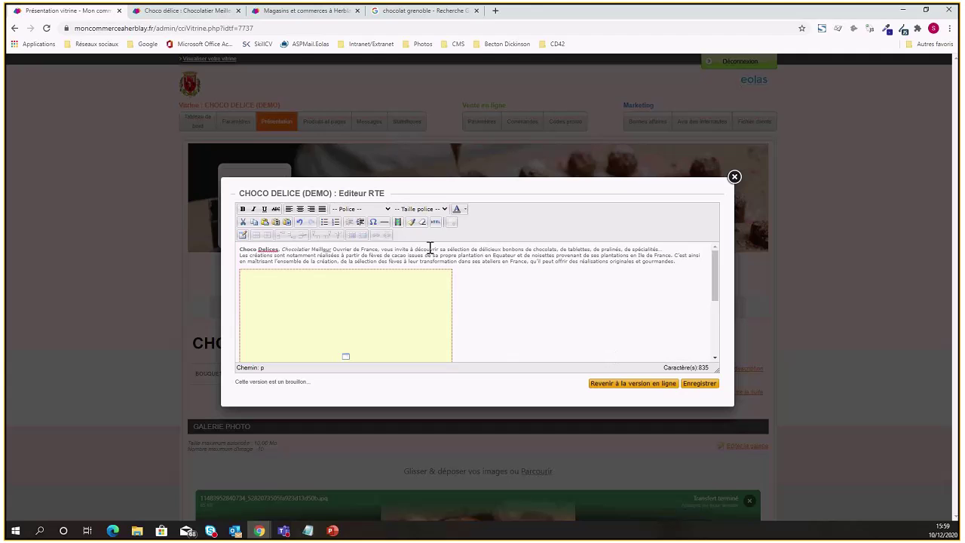
scroll(476, 297, down, 3)
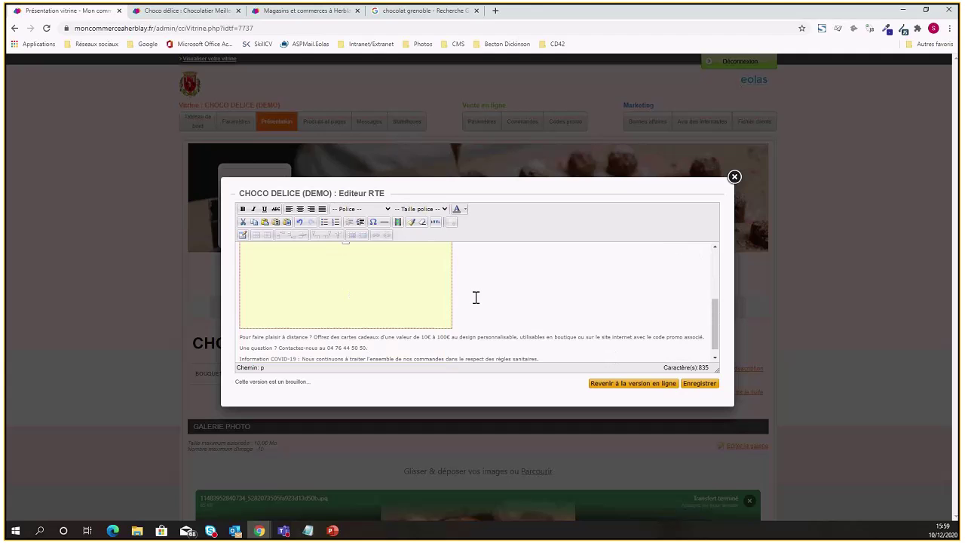
- Save the description and check its text and embedded video on the Présentation page
click(686, 385)
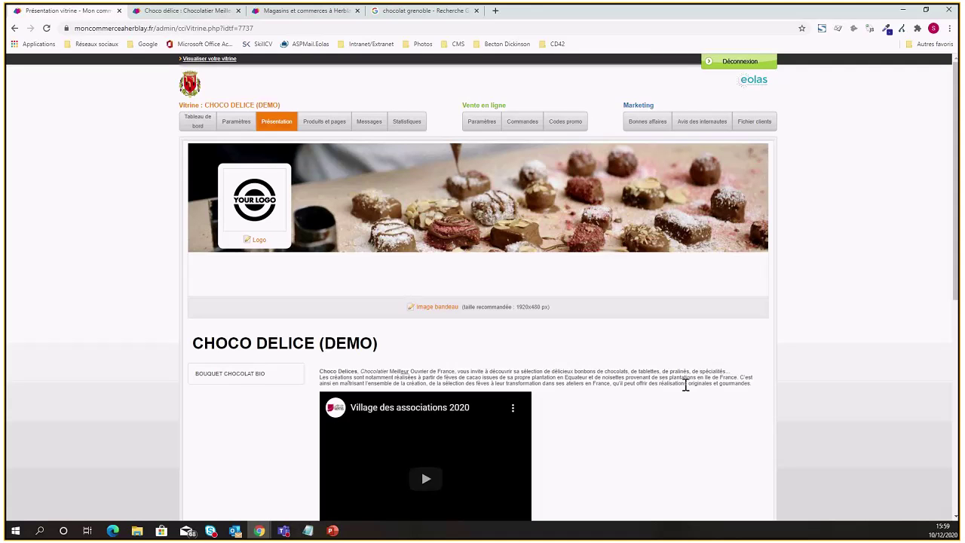
scroll(357, 292, down, 1)
scroll(604, 320, down, 1)
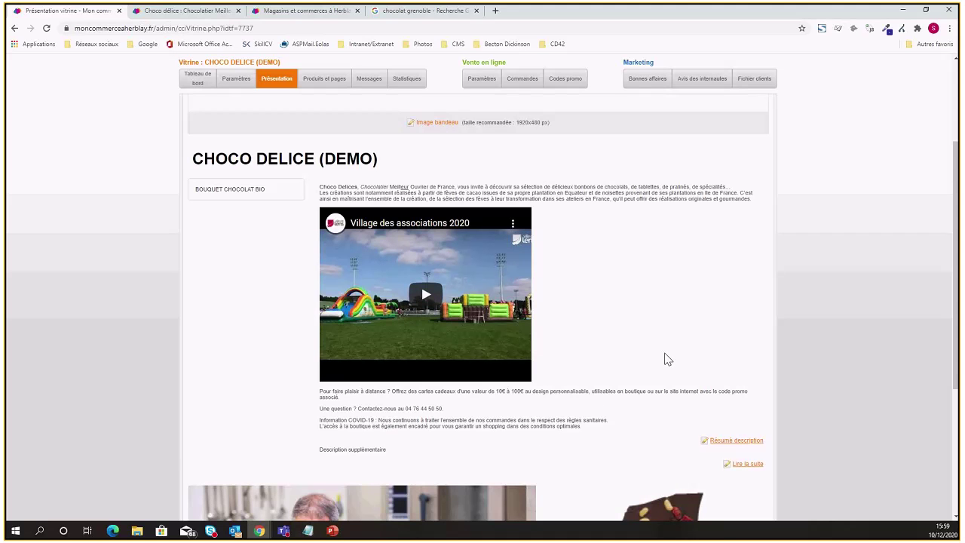
scroll(667, 359, down, 2)
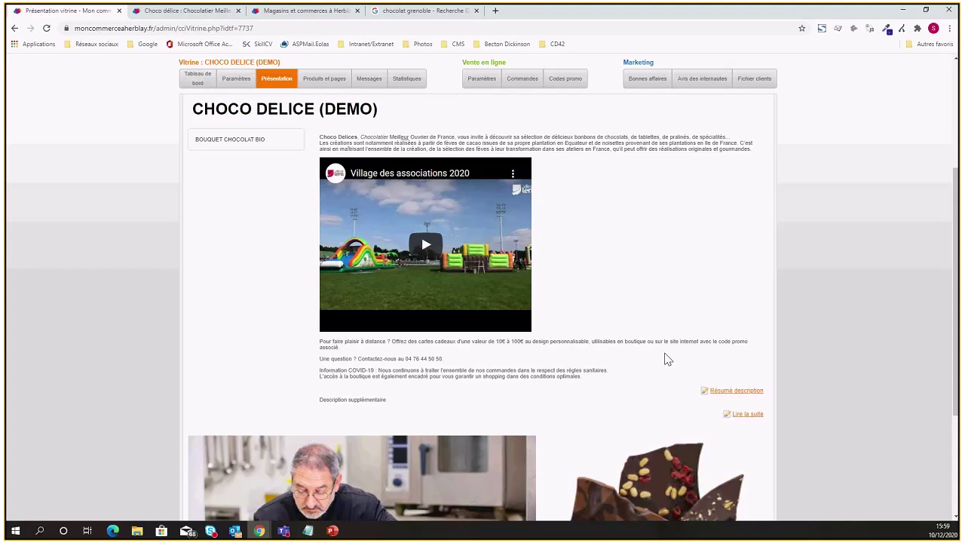
scroll(671, 363, down, 1)
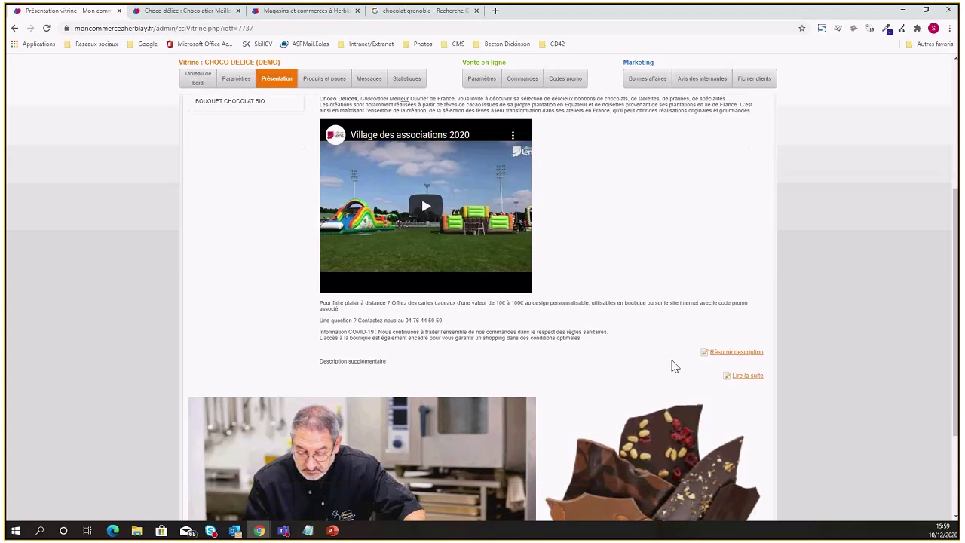
- Replace the "Lire la suite" text with the history beginning "Choco Delices est une chocolaterie familiale créée dans les années 50 à Herblay" and save it
scroll(673, 366, down, 1)
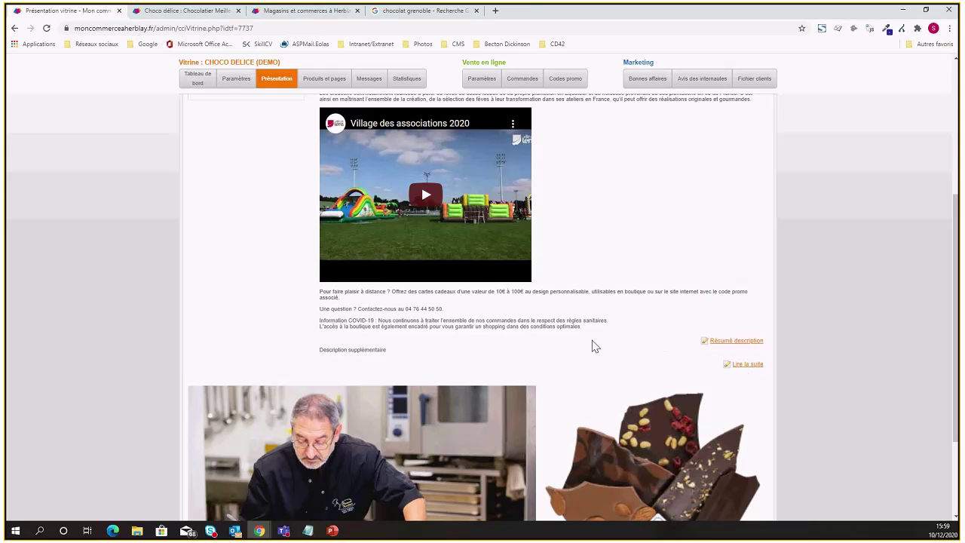
click(743, 369)
key(alt+Tab)
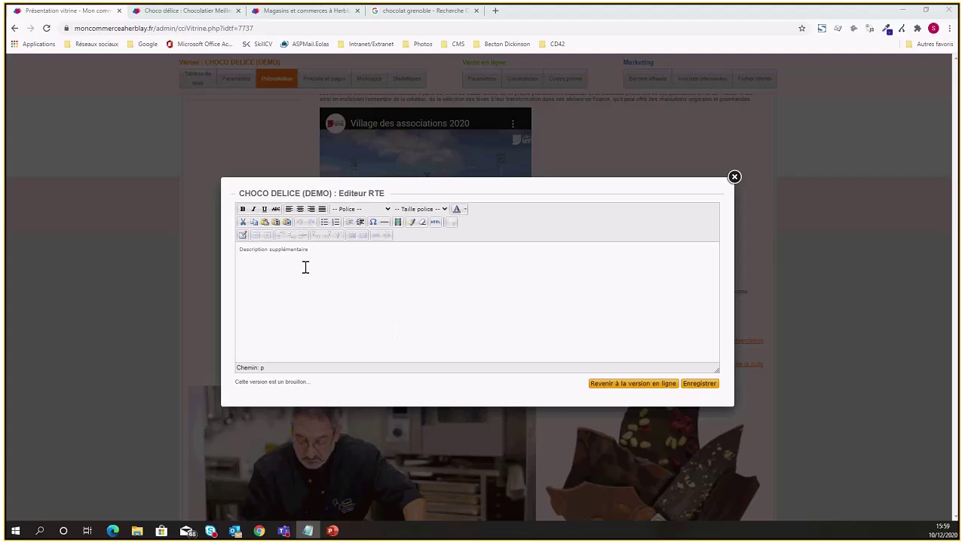
triple_click(267, 249)
text(Choco Delices est une chocolaterie familiale créée dans les années 50 à Herblay. Maitres chocolatiers de génération en génération, nous perpétuons le savoir-faire de nos parents et grands-parents pour régaler les papilles des petits et grands gourmands.  L'aventure s'est enrichie en 2020 avec la création de la boutique en ligne.  Aux commandes : Victor, petit-fils du fondateur et sacré meilleur ouvrier de France en 2018. Vous souhaitez aller plus loin et apprendre à sélectionner, tempérer, et manipuler le chocolat pour créer vos propres pièces ? Réservez votre stage encadré par un MOF sur notre page dédiée. Places et dates limitées.)
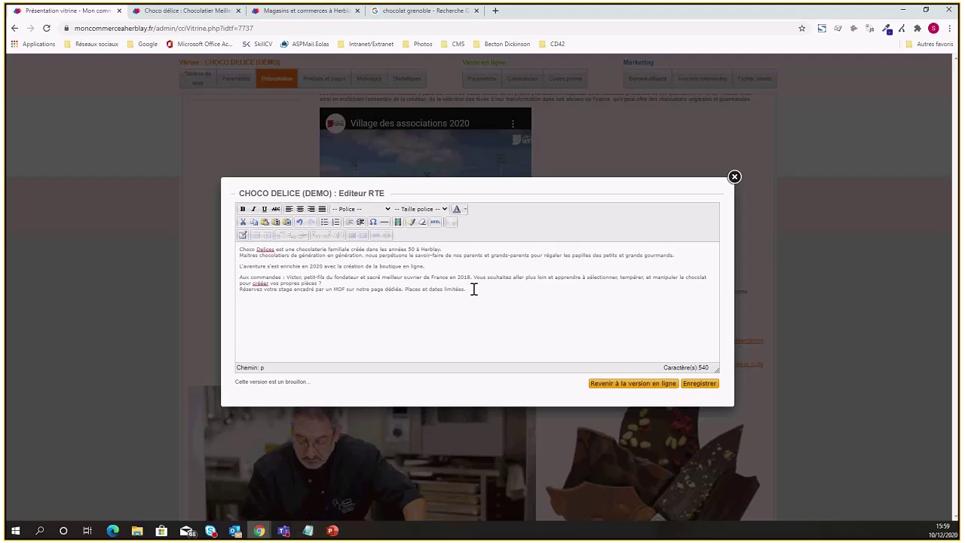
drag(473, 290, 249, 266)
click(606, 355)
click(694, 382)
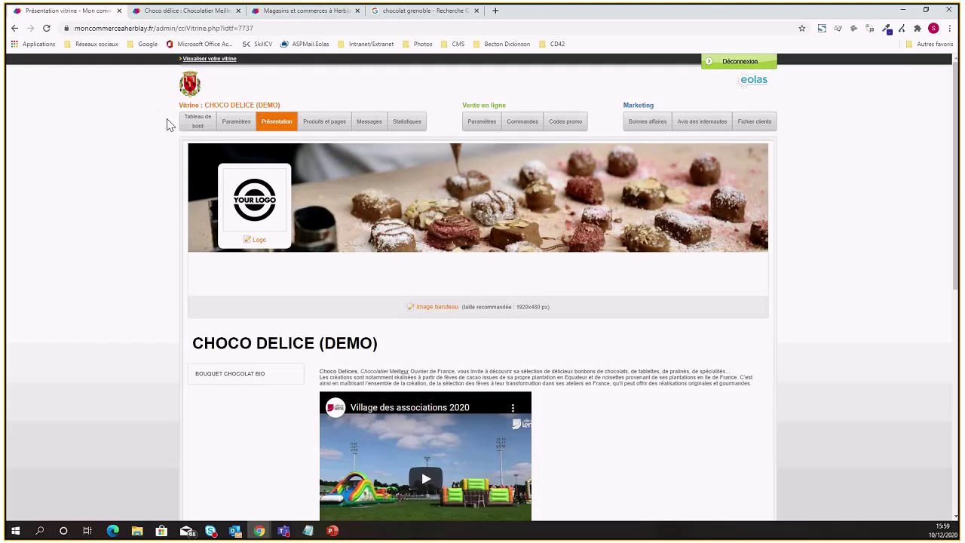
- Refresh the public shop page and expand "Lire la suite" to check the additional description below the COVID-19 paragraph
click(189, 10)
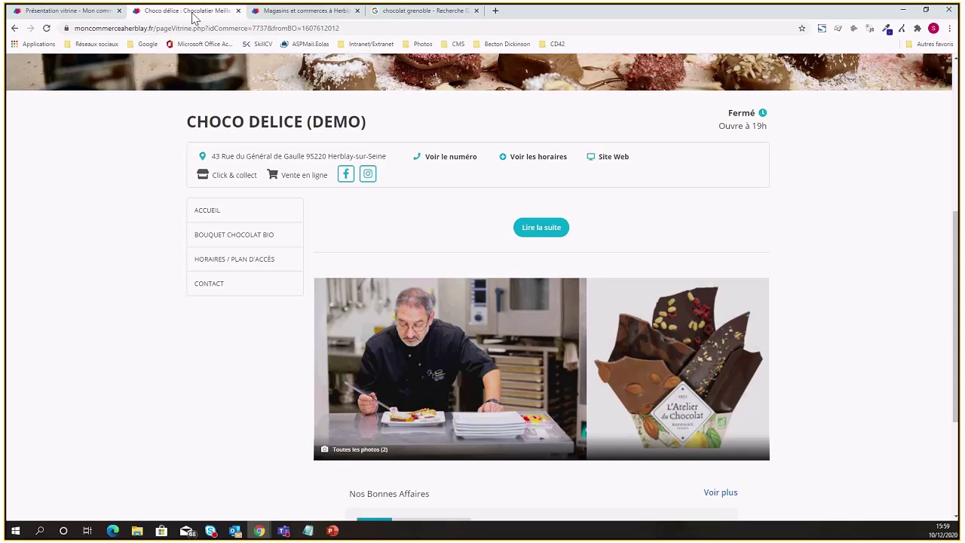
key(F5)
scroll(690, 315, down, 1)
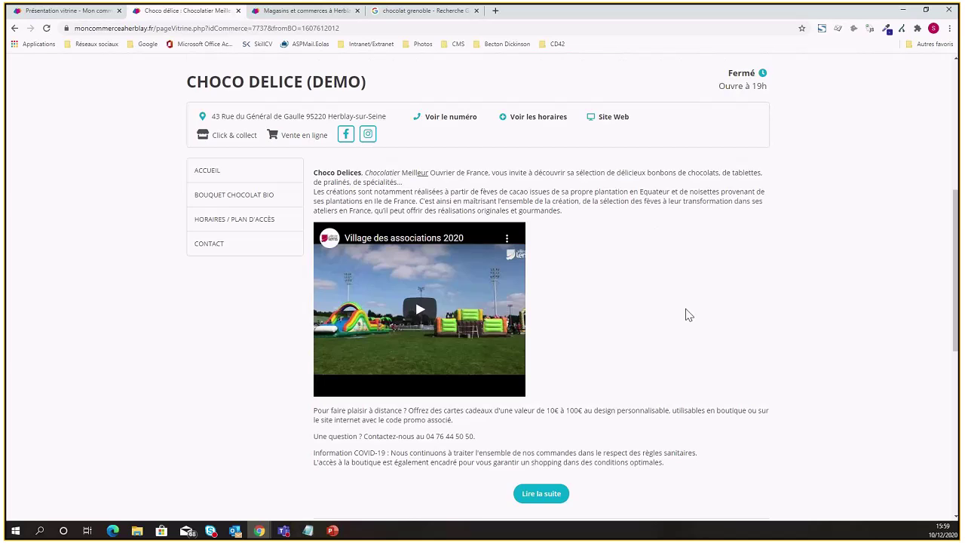
scroll(687, 316, down, 2)
scroll(559, 331, up, 1)
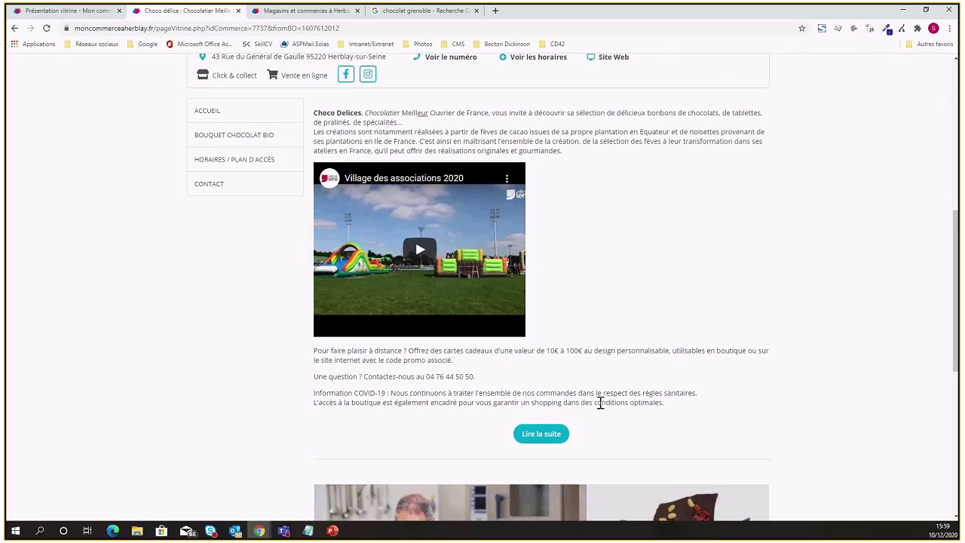
click(541, 434)
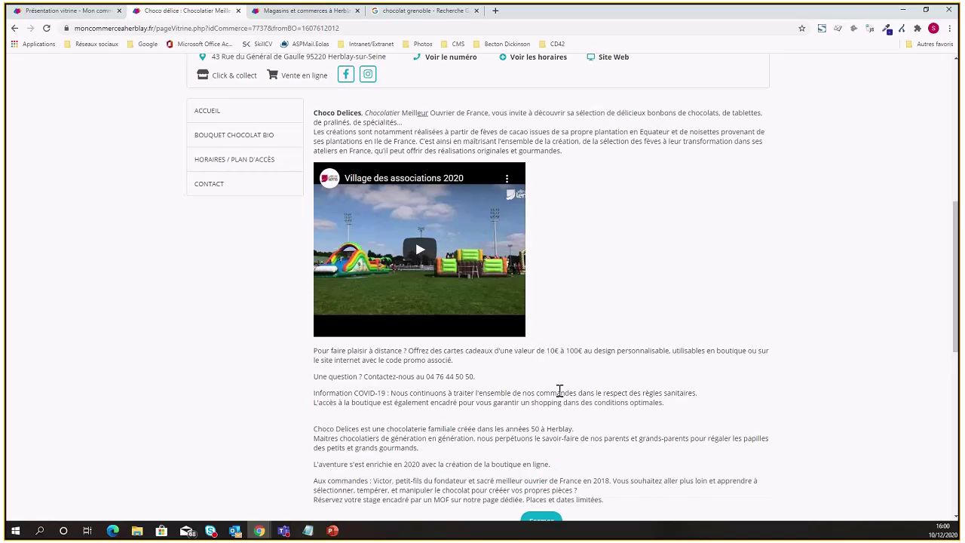
scroll(562, 391, down, 1)
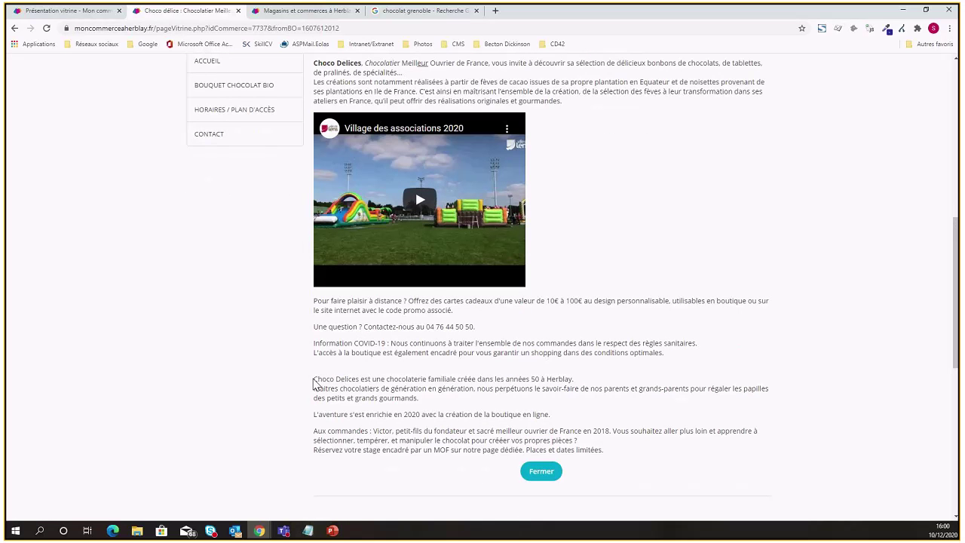
drag(315, 384, 618, 459)
click(633, 465)
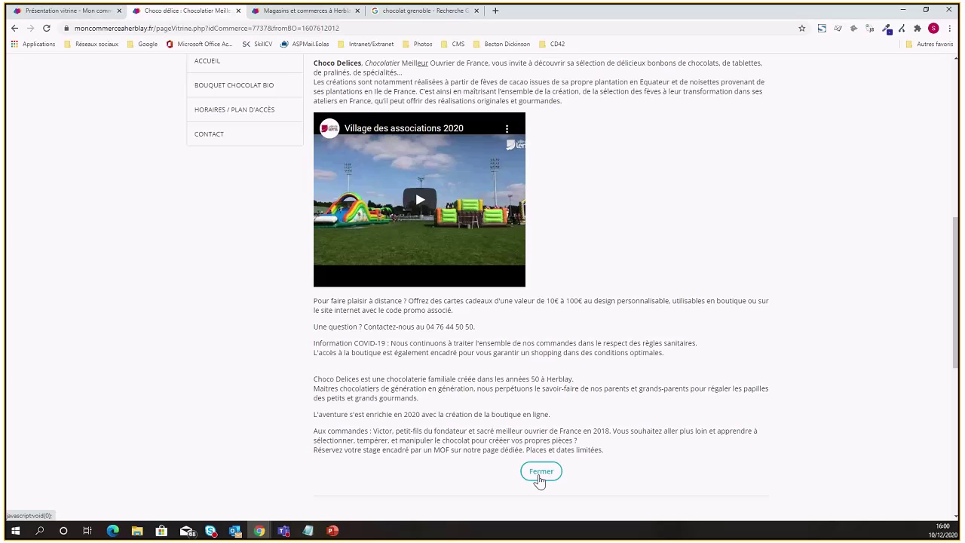
- Collapse, reopen and collapse the additional description again, and look over the rest of the public shop page
click(539, 477)
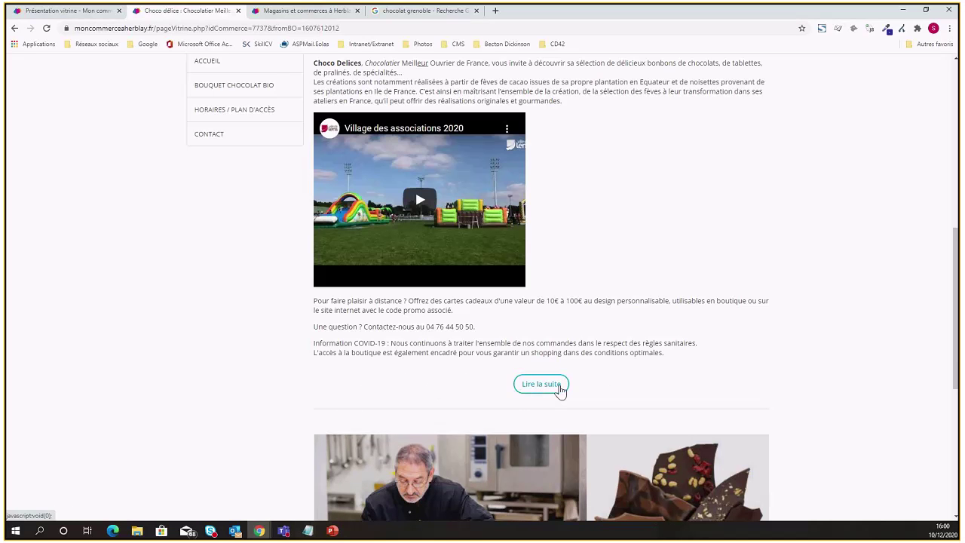
click(557, 390)
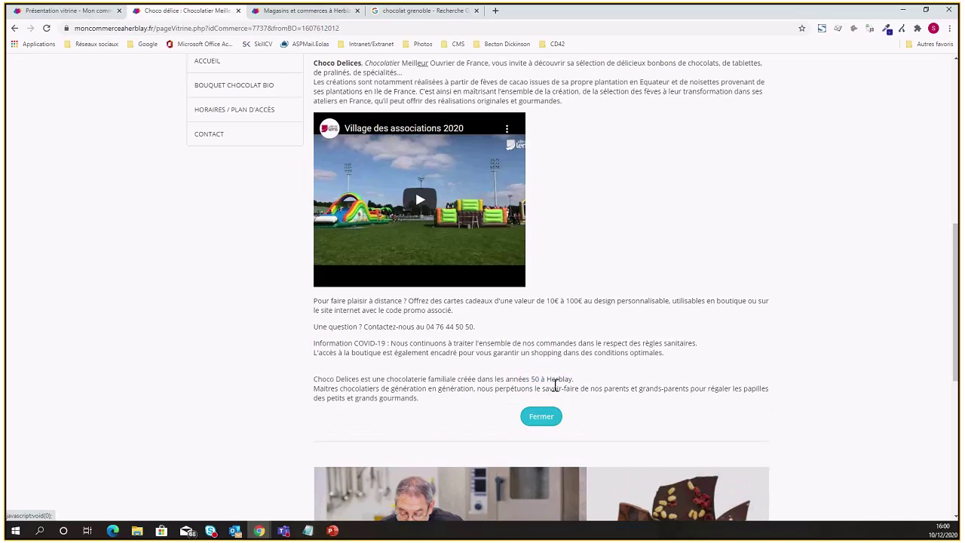
click(539, 478)
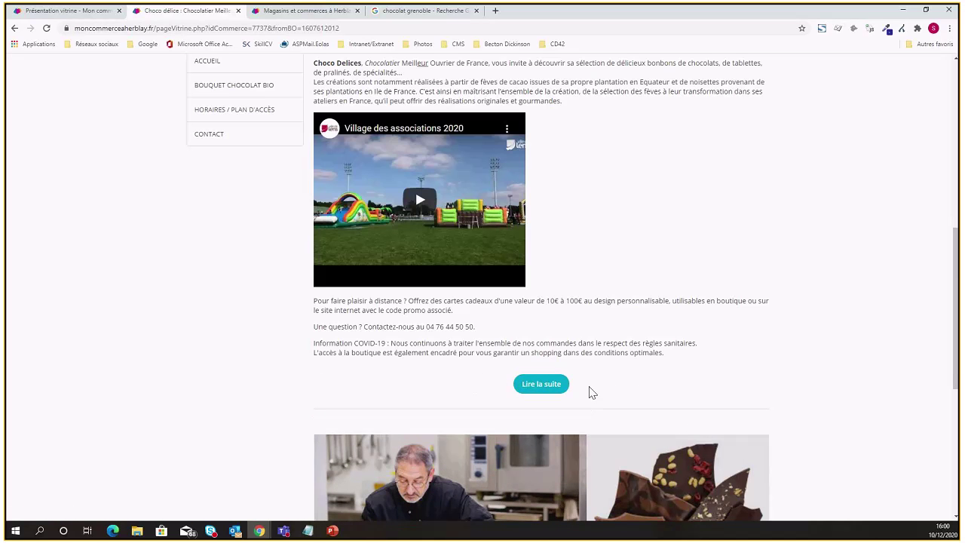
scroll(378, 354, down, 2)
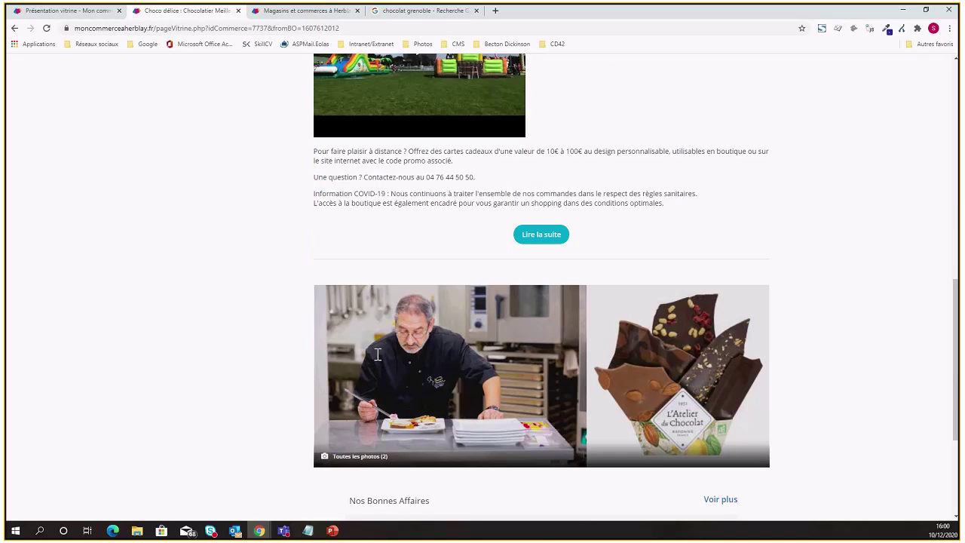
scroll(282, 233, up, 1)
scroll(287, 243, down, 3)
scroll(322, 260, up, 8)
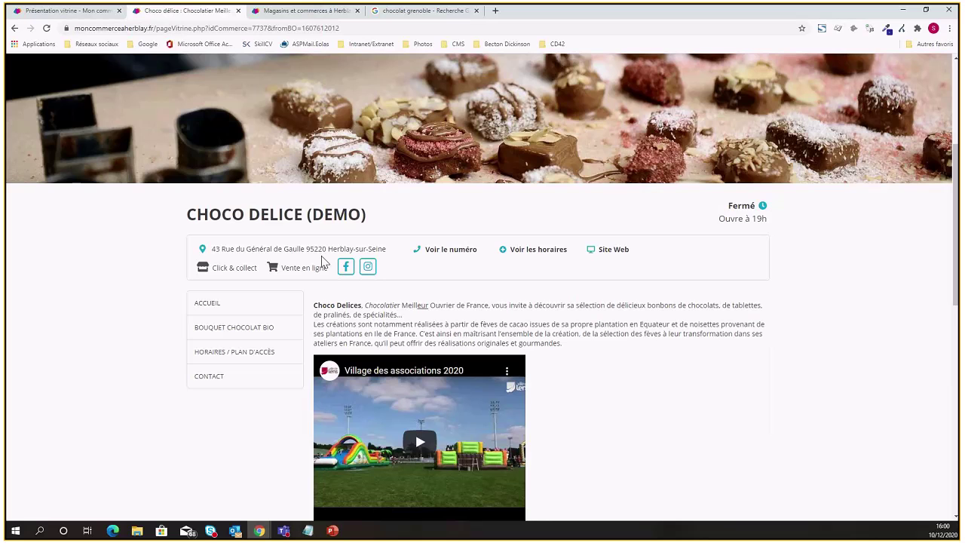
- Return to the shop's Présentation administration page and review its descriptions and photo gallery
click(68, 11)
scroll(577, 351, down, 1)
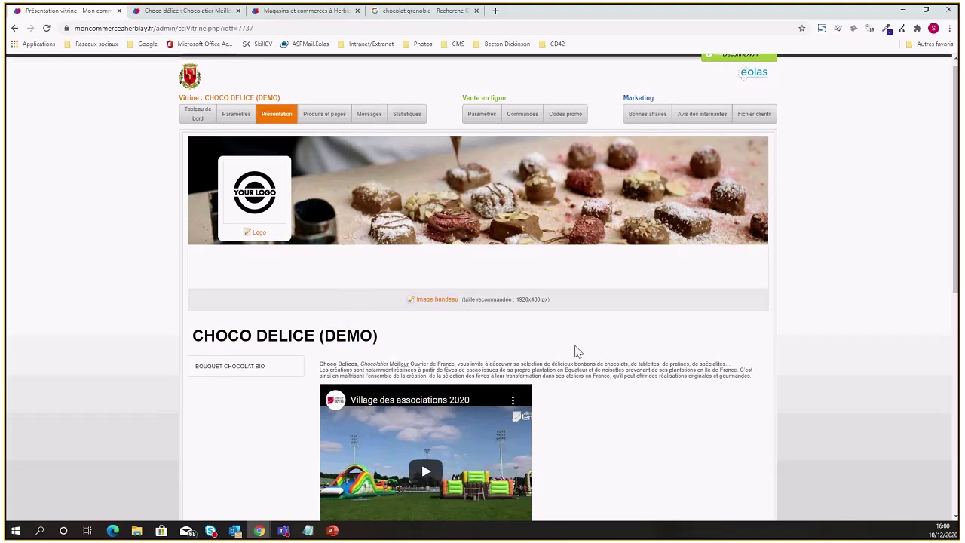
scroll(578, 351, down, 4)
scroll(578, 352, down, 1)
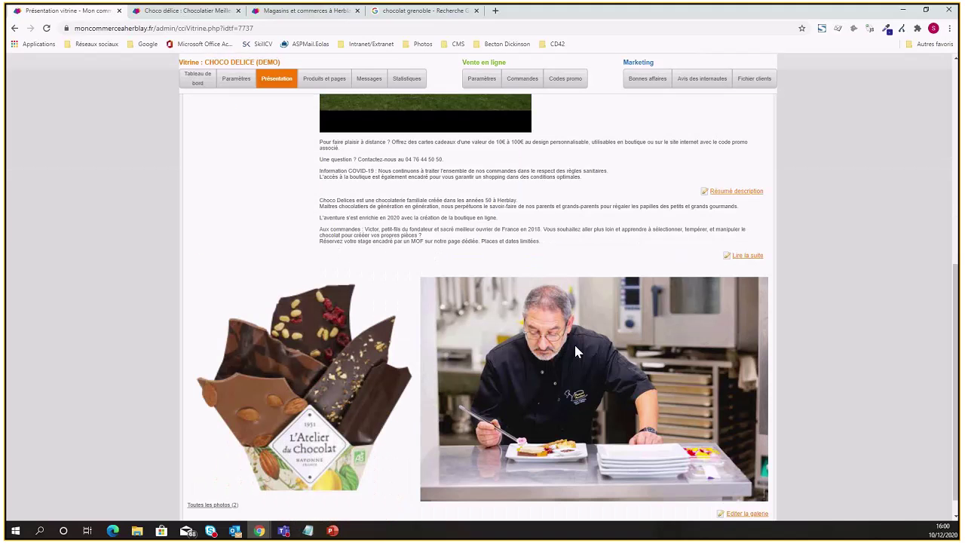
scroll(574, 351, down, 1)
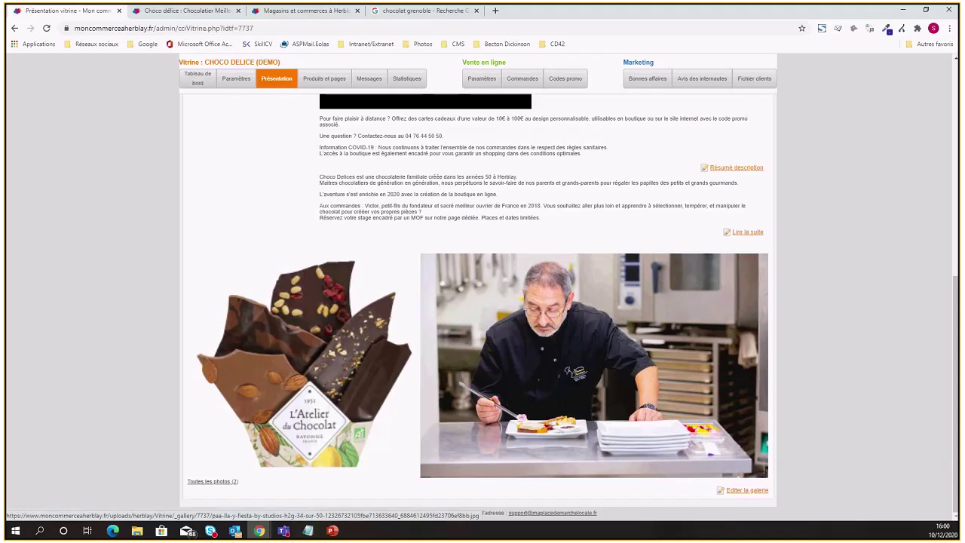
key(alt+Tab)
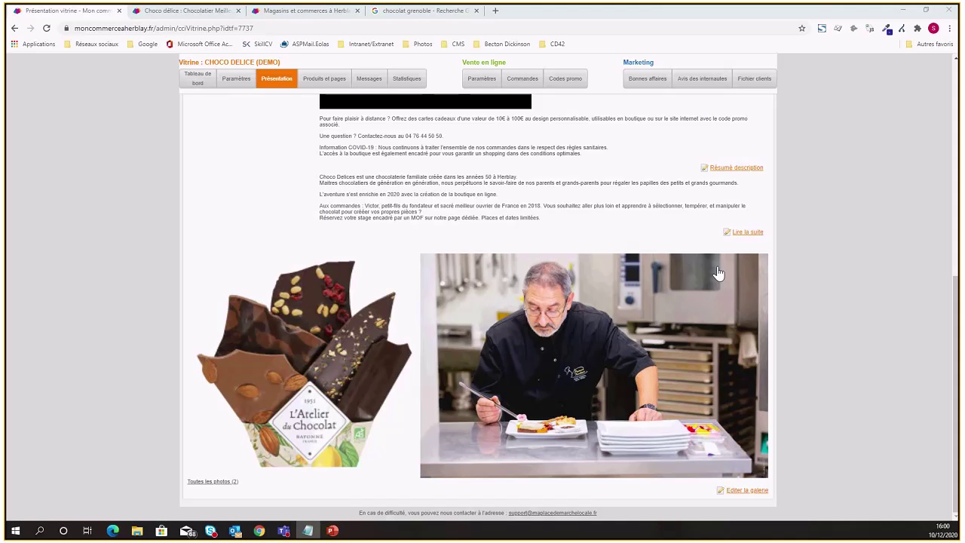
scroll(403, 264, up, 10)
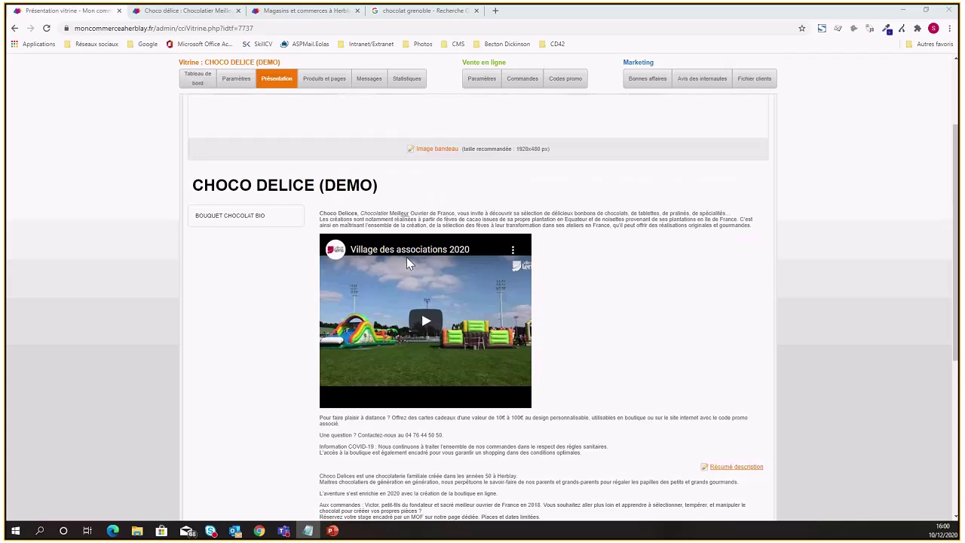
- Open the shop's Paramètres page under Vitrine to view its general information, and show the desktop
click(198, 121)
click(236, 121)
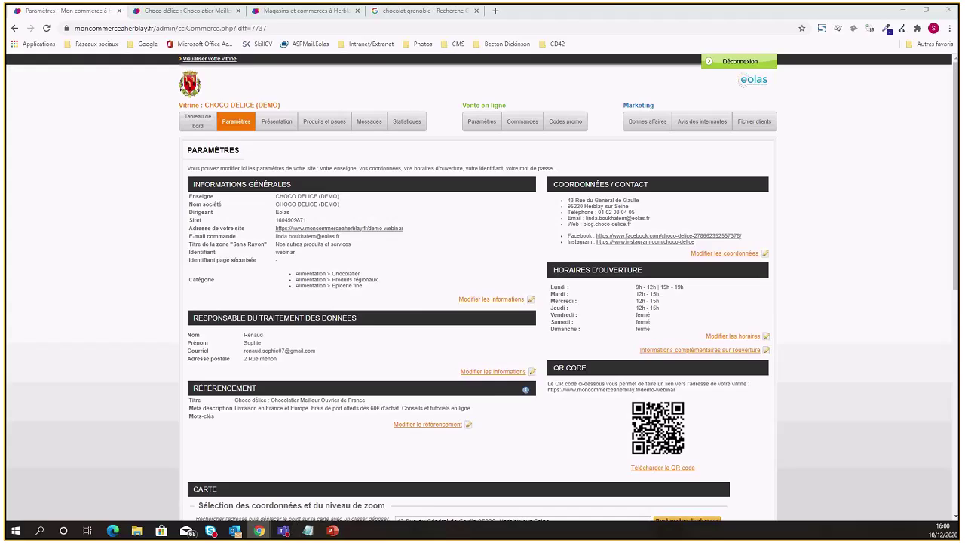
key(super+d)
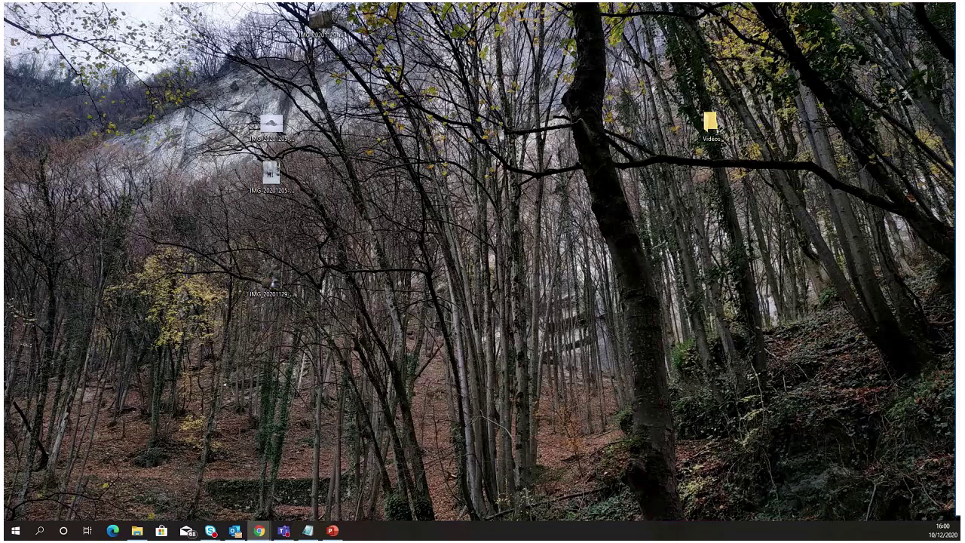